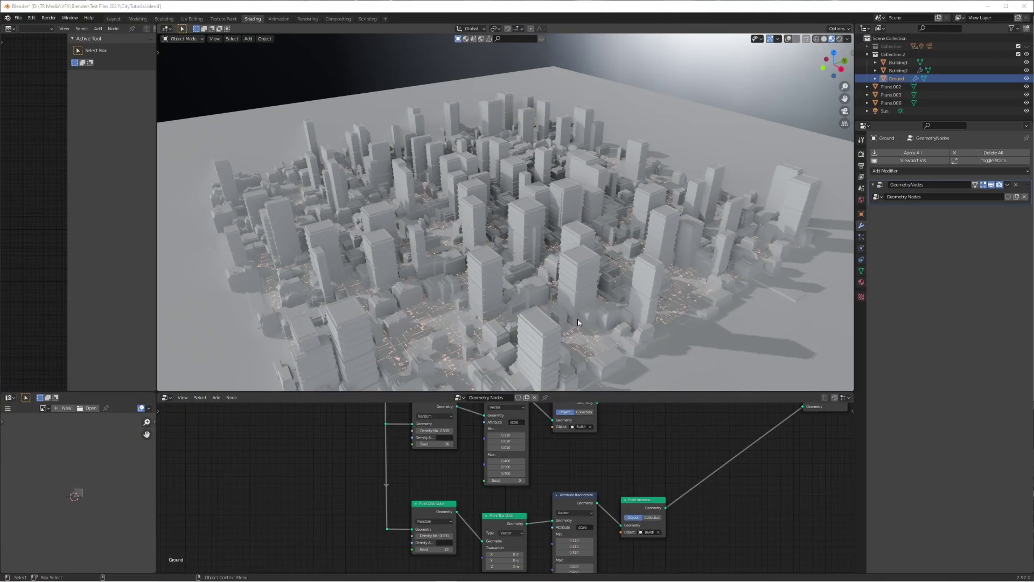
- Examine the finished example cities from several angles and distances
scroll(587, 316, down, 2)
drag(528, 266, 598, 264)
middle_drag(485, 213, 535, 258)
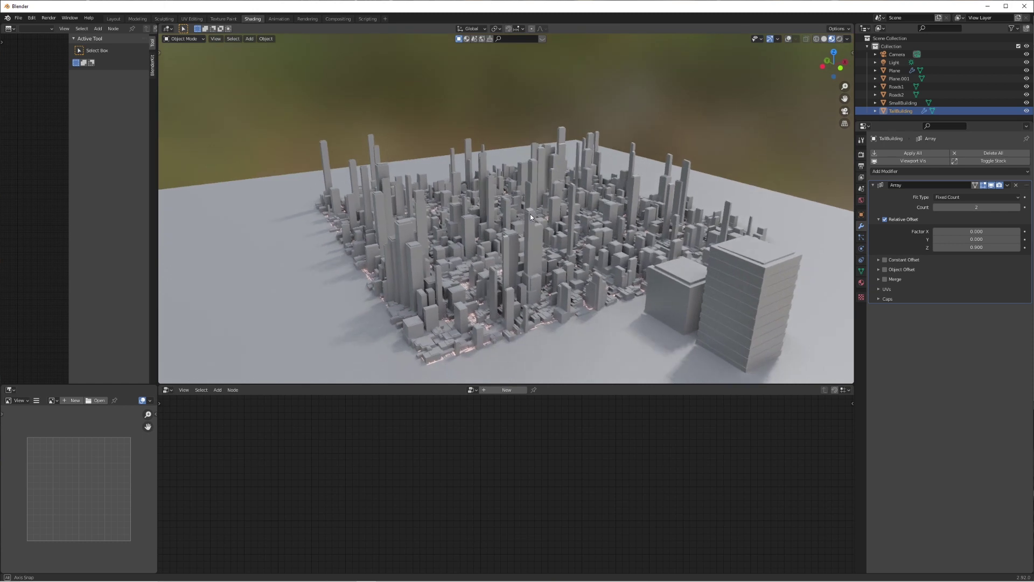
middle_drag(526, 241, 561, 218)
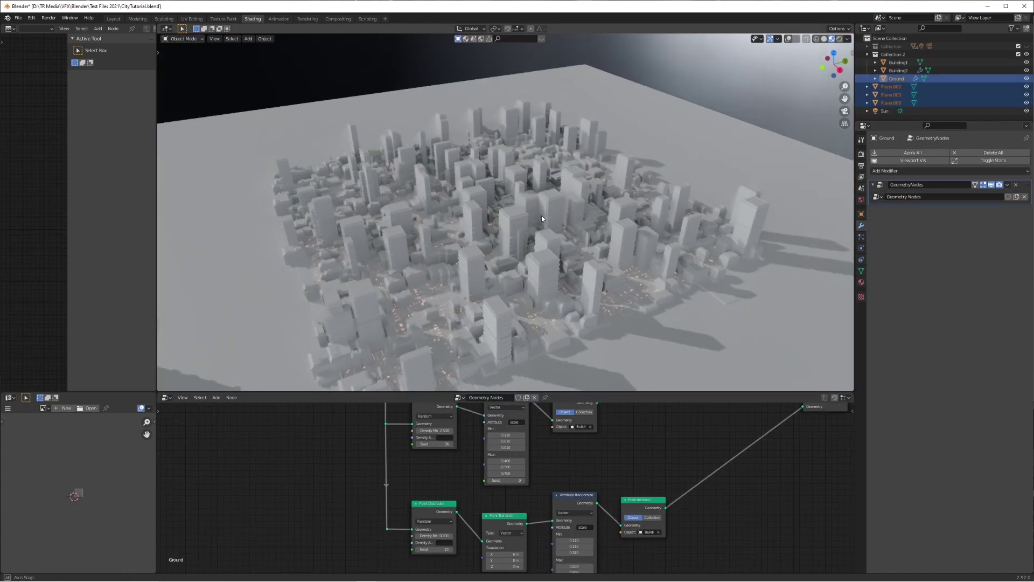
mouse_move(542, 216)
middle_down()
mouse_move(538, 266)
mouse_move(544, 231)
middle_up()
scroll(545, 276, down, 2)
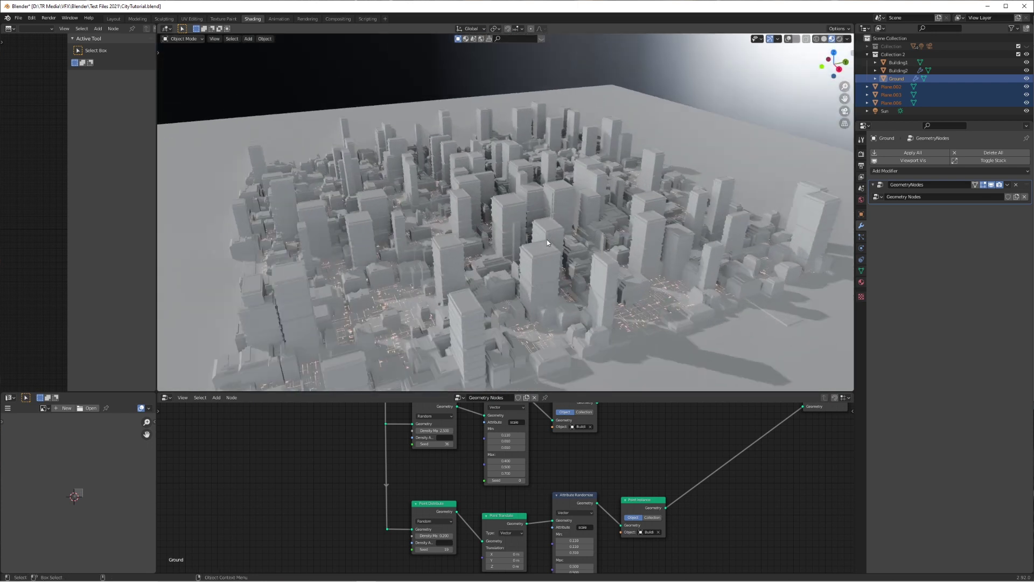
scroll(471, 497, down, 2)
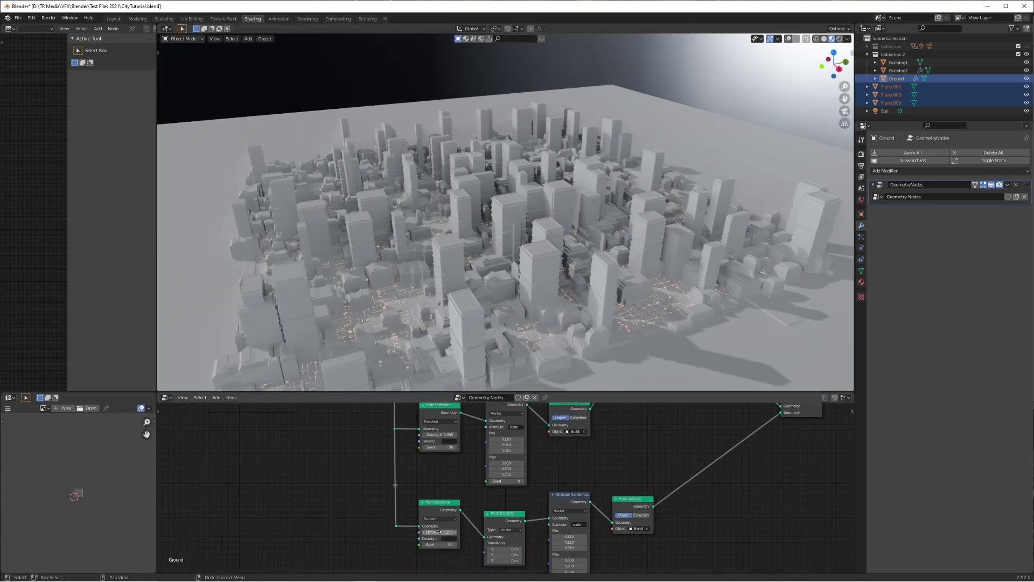
- Adjust the densities of the upper and lower Point Distribute nodes that scatter buildings on the Ground object
drag(440, 532, 462, 544)
shift+scroll(456, 479, up, 2)
drag(440, 450, 472, 450)
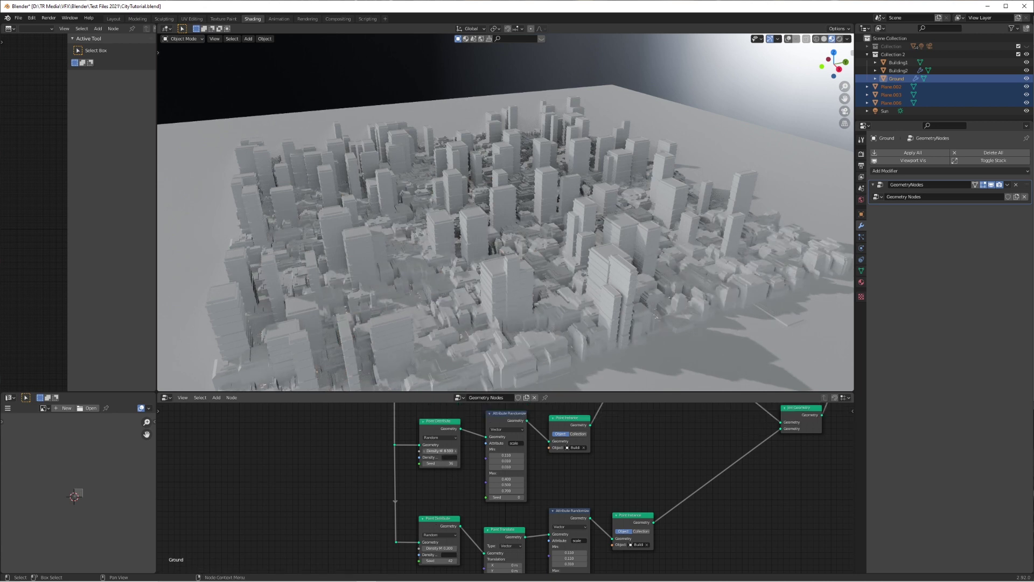
drag(440, 548, 431, 548)
- Adjust the maximum Z scale in the lower Attribute Randomize node and reduce the upper Point Distribute node's density
middle_drag(542, 554, 542, 521)
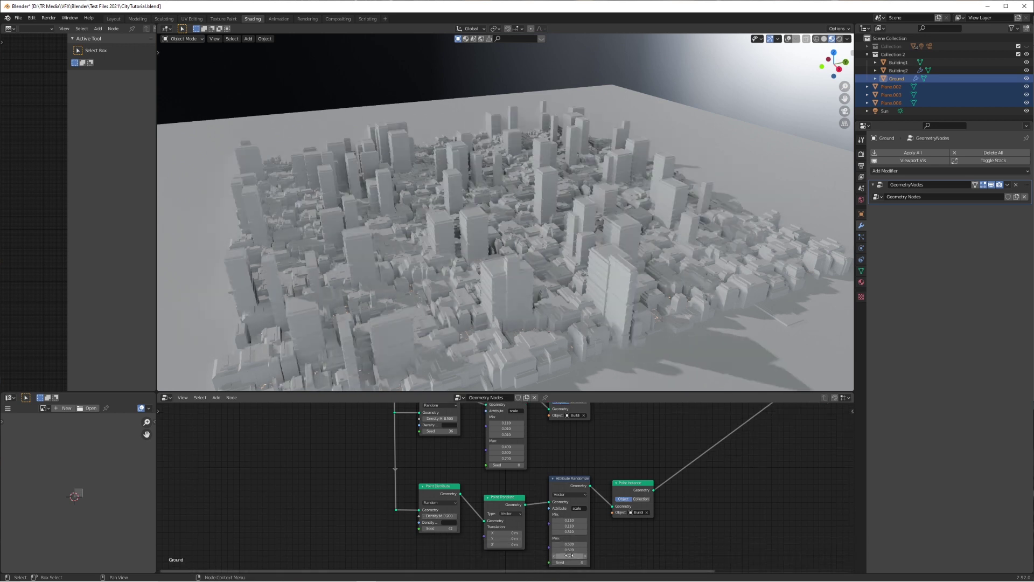
mouse_move(570, 556)
mouse_down()
mouse_move(561, 555)
mouse_move(574, 556)
mouse_up()
mouse_move(522, 232)
middle_down()
mouse_move(533, 257)
mouse_move(522, 234)
middle_up()
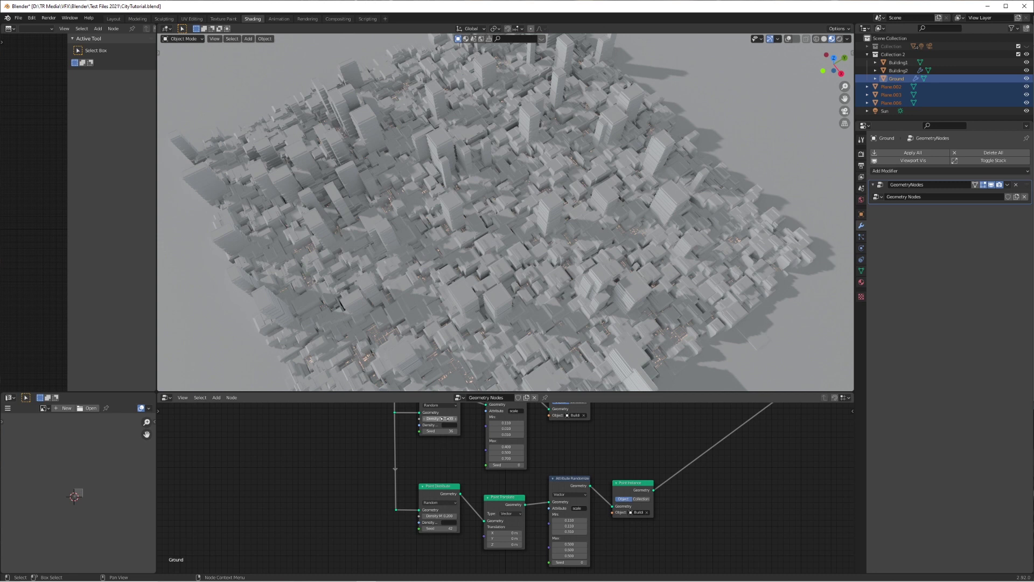
drag(445, 419, 428, 419)
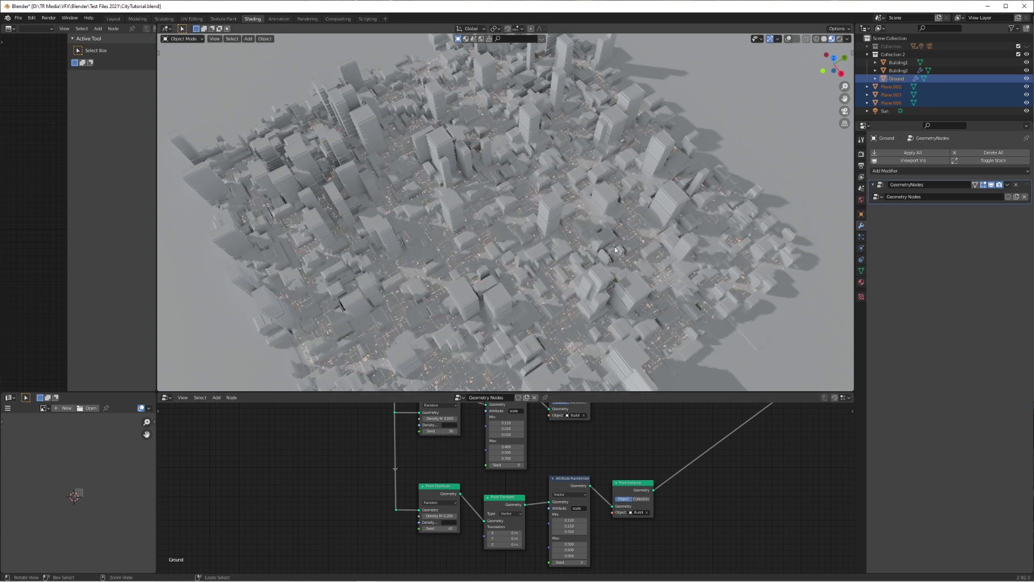
middle_drag(616, 250, 519, 230)
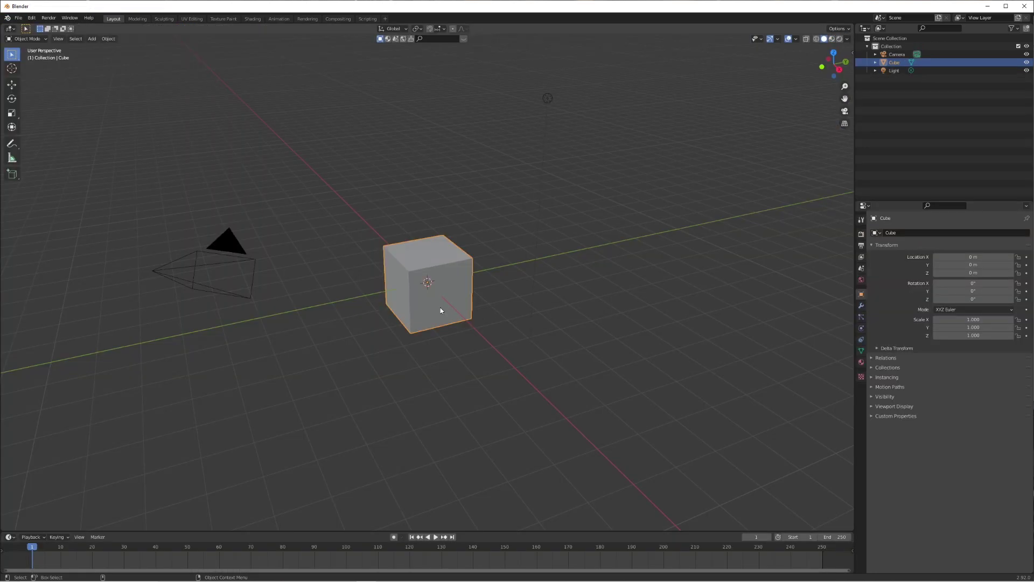
- Delete the default cube and change the scene's point light to a Sun light
key(x)
click(441, 256)
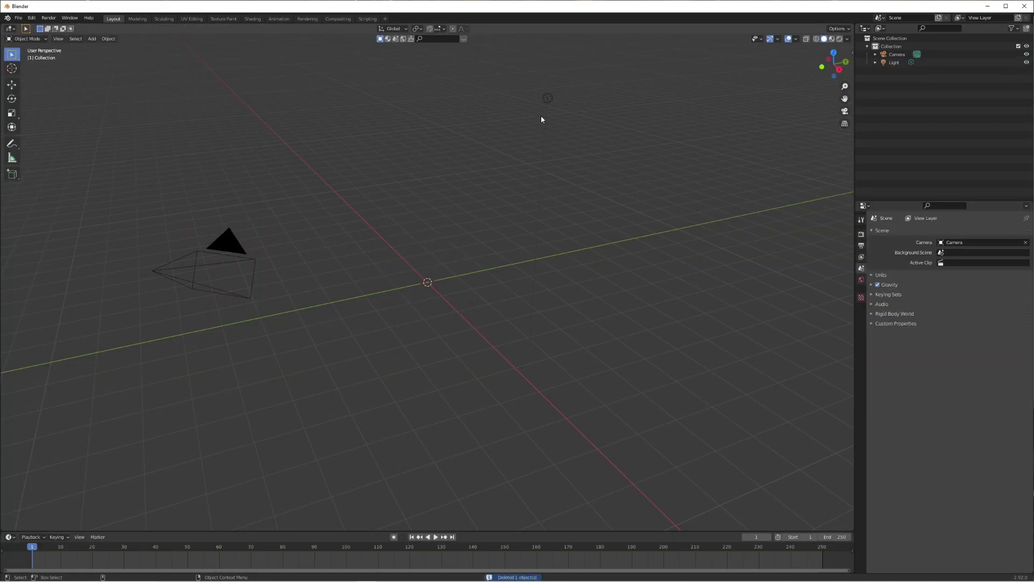
click(547, 100)
click(862, 328)
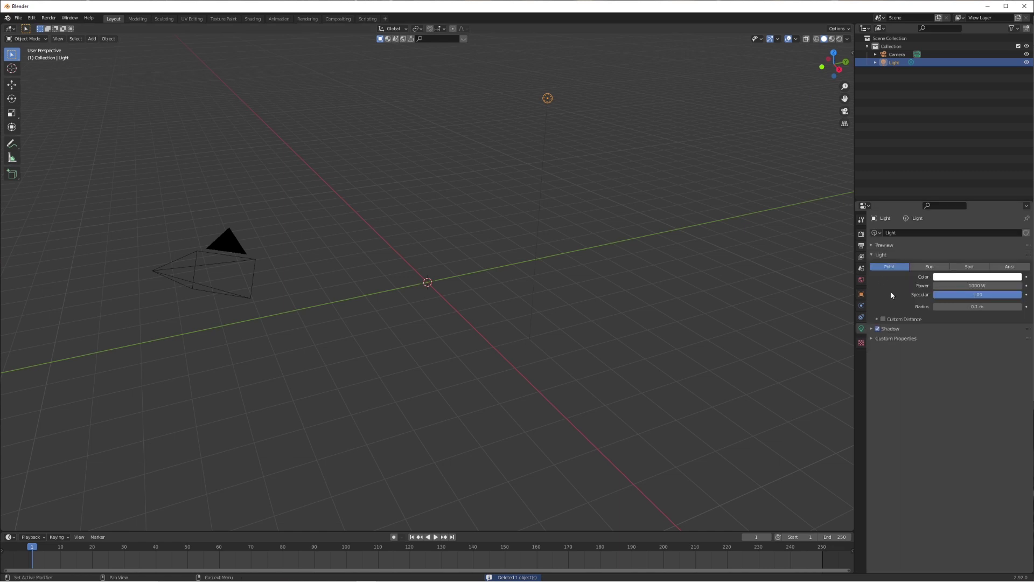
click(930, 267)
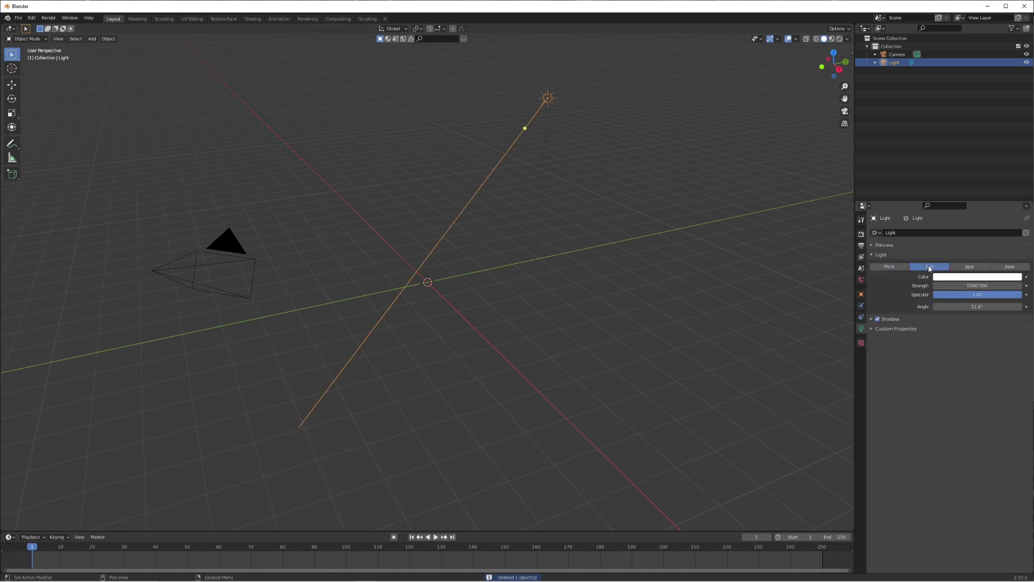
- Enable Contact Shadows for the sun light and set its strength to 5
click(872, 319)
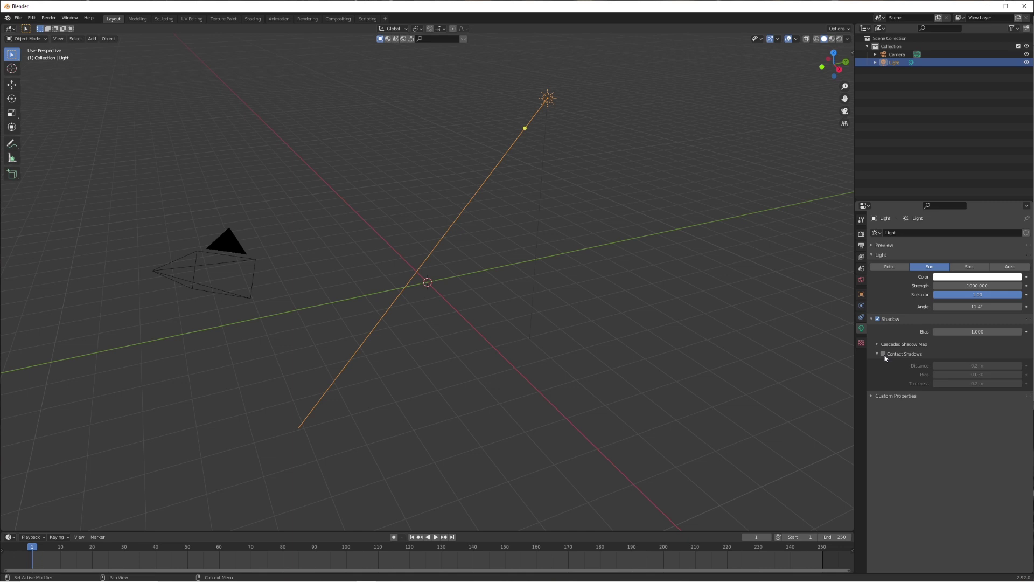
click(884, 354)
click(1000, 288)
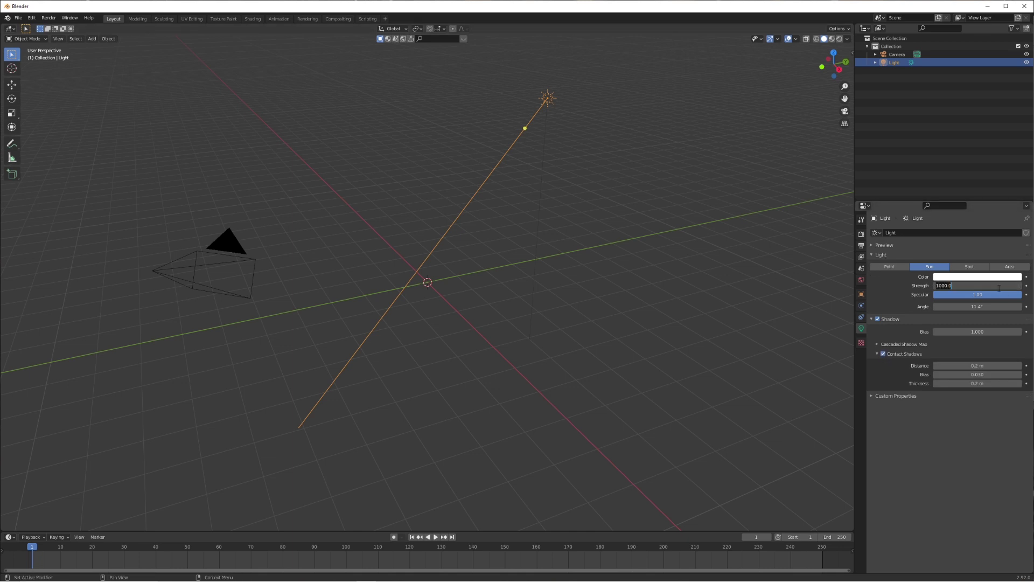
key(Return)
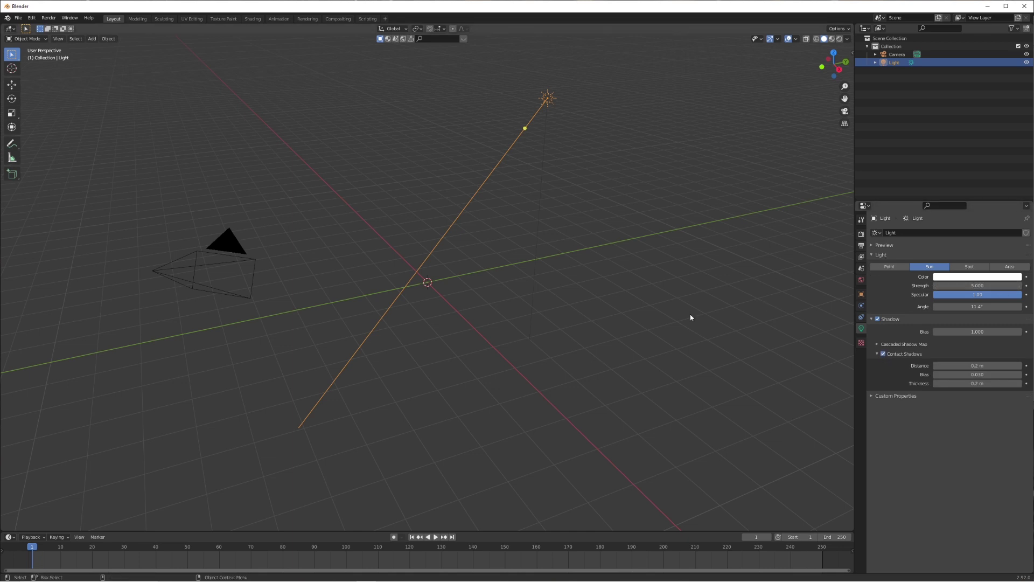
- Add a mesh plane at the origin and scale it by a factor of 5
key(shift+a)
mouse_move(413, 271)
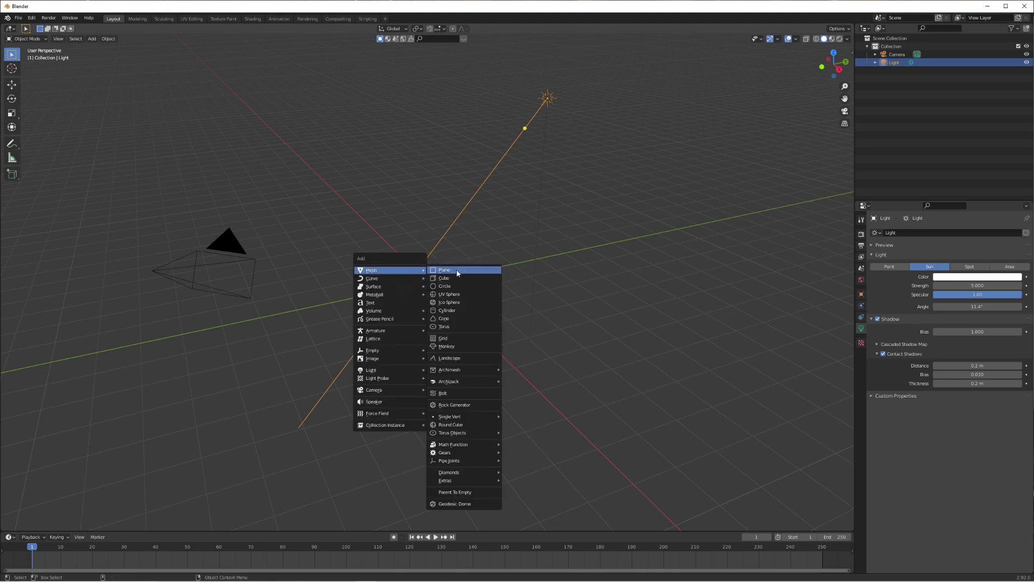
click(496, 272)
text(s5)
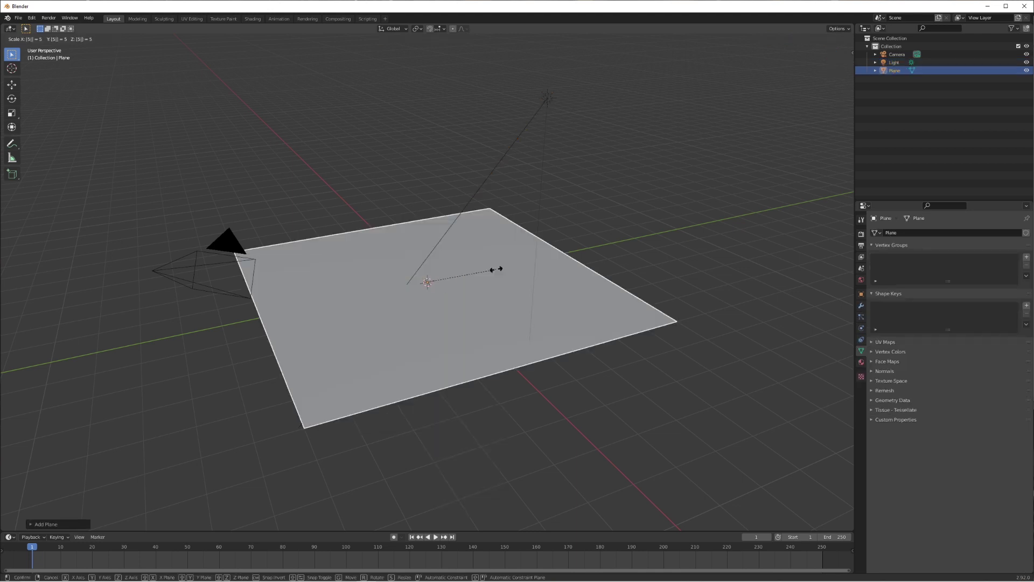
key(Return)
alt+middle_click(430, 284)
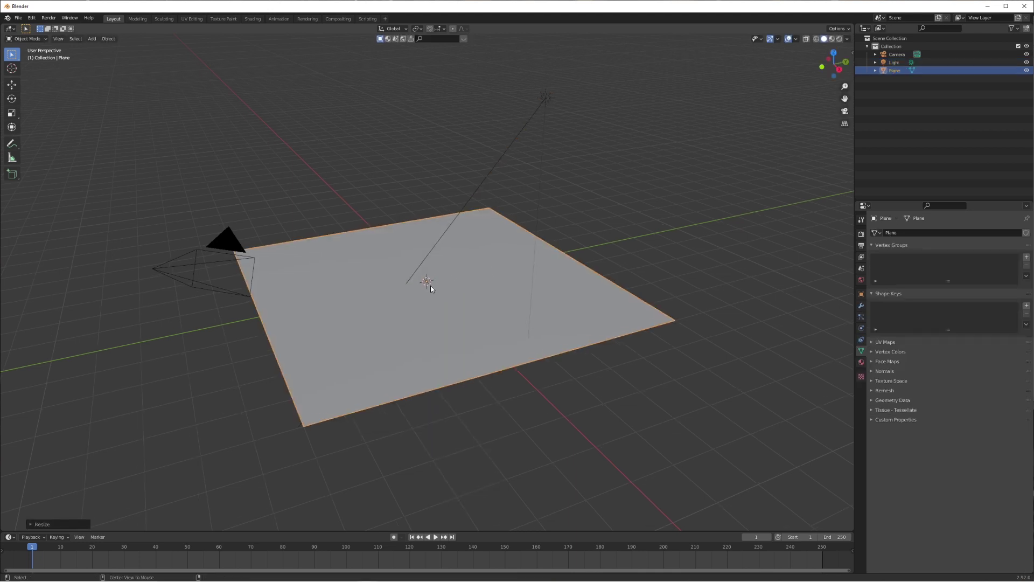
middle_drag(394, 277, 423, 300)
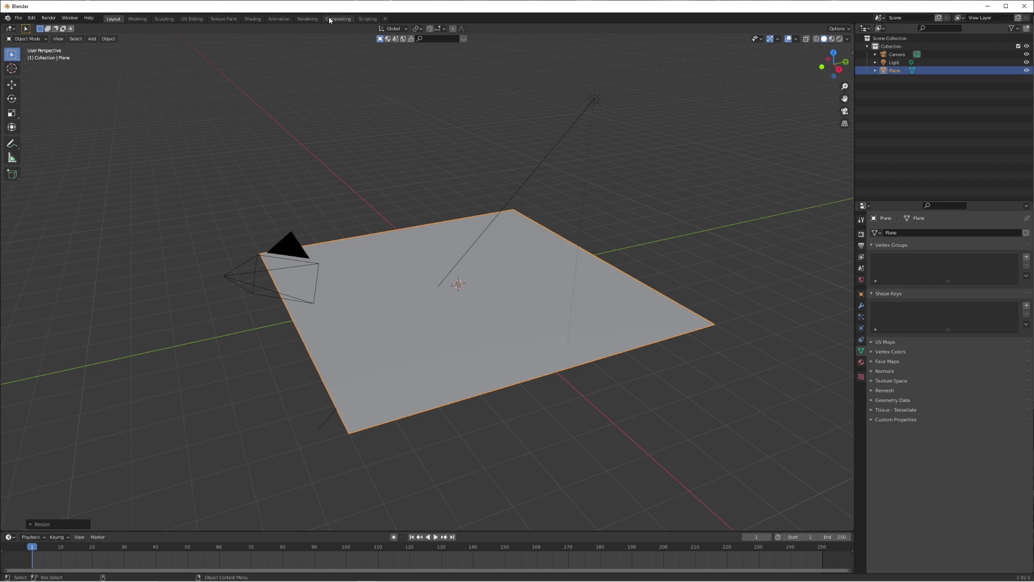
- Switch to the Shading workspace and add a mesh cube at the centre of the plane
click(260, 19)
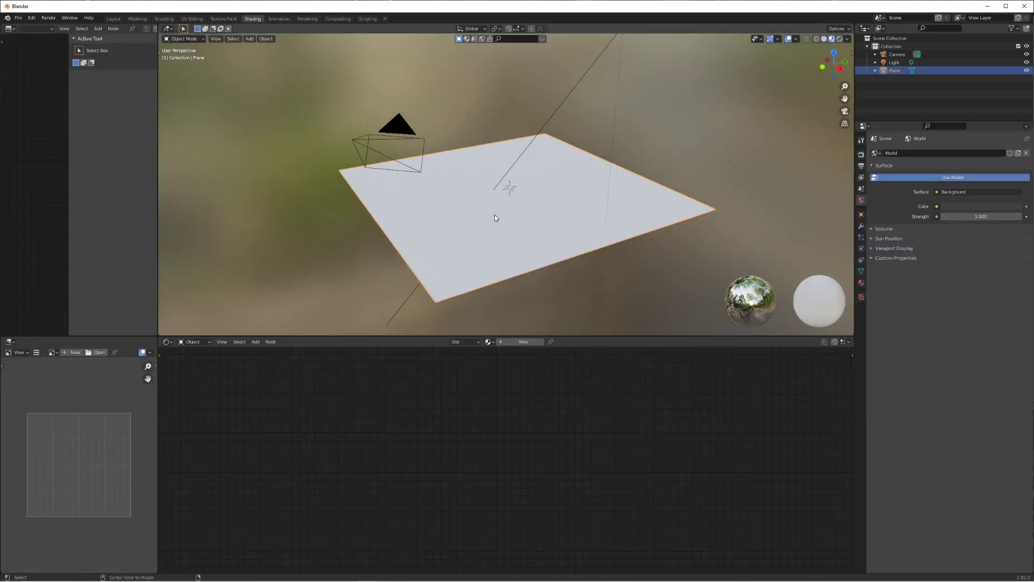
middle_drag(521, 218, 543, 218)
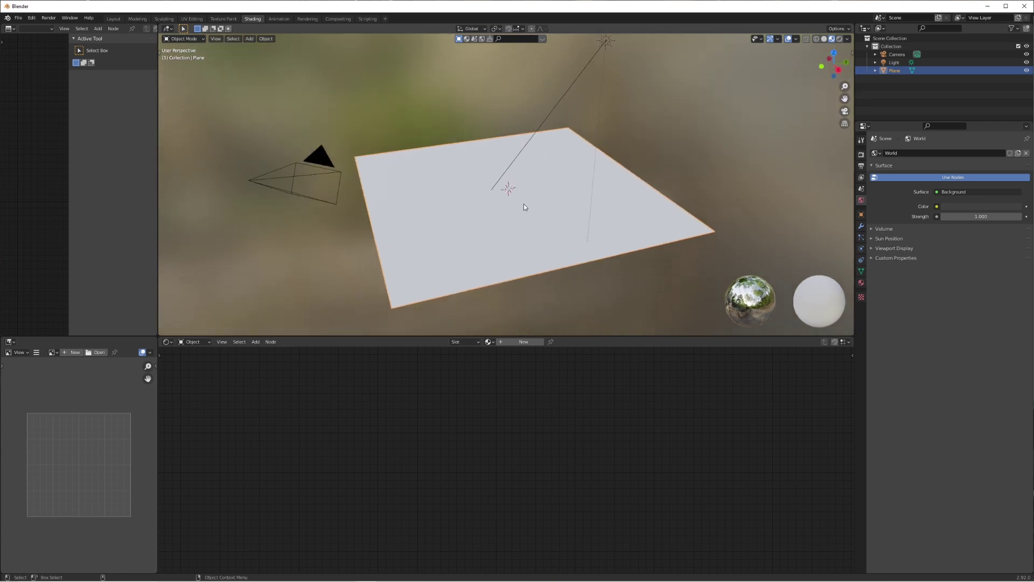
key(shift+a)
mouse_move(562, 200)
click(595, 206)
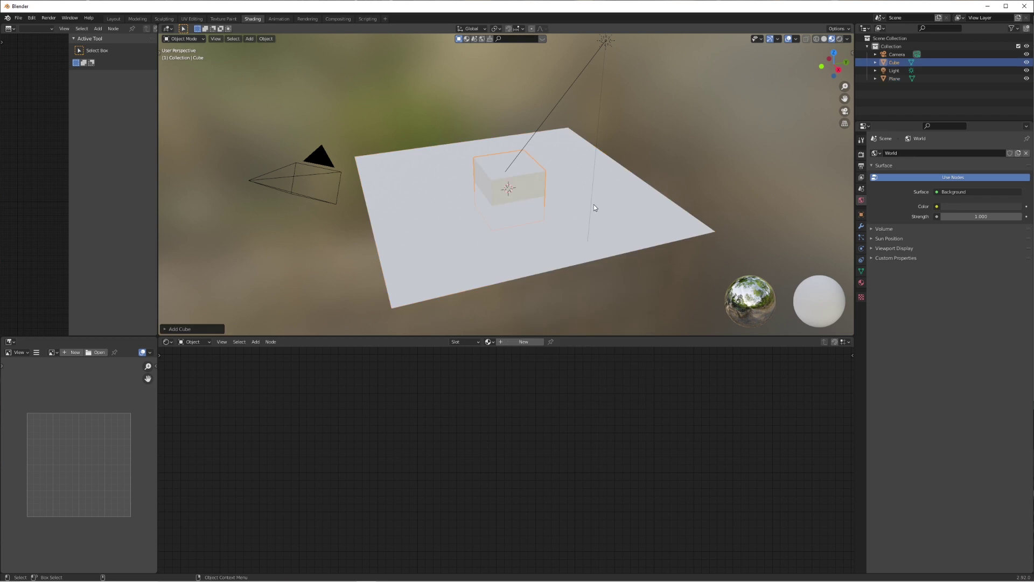
- Raise the cube 1 m along Z and move it in negative Y until it stands clear of the plane
key(g)
key(z)
key(1)
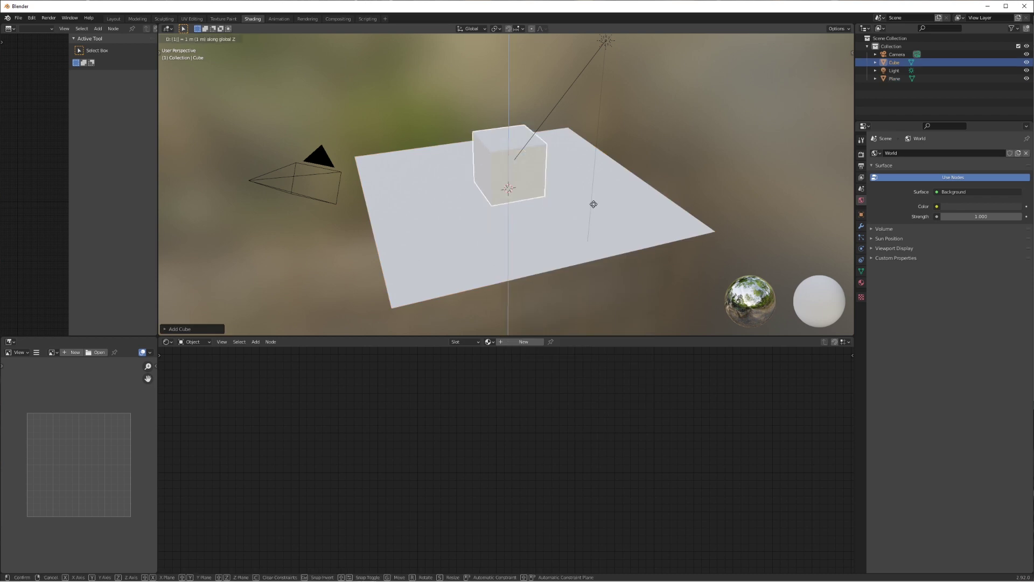
key(Return)
key(g)
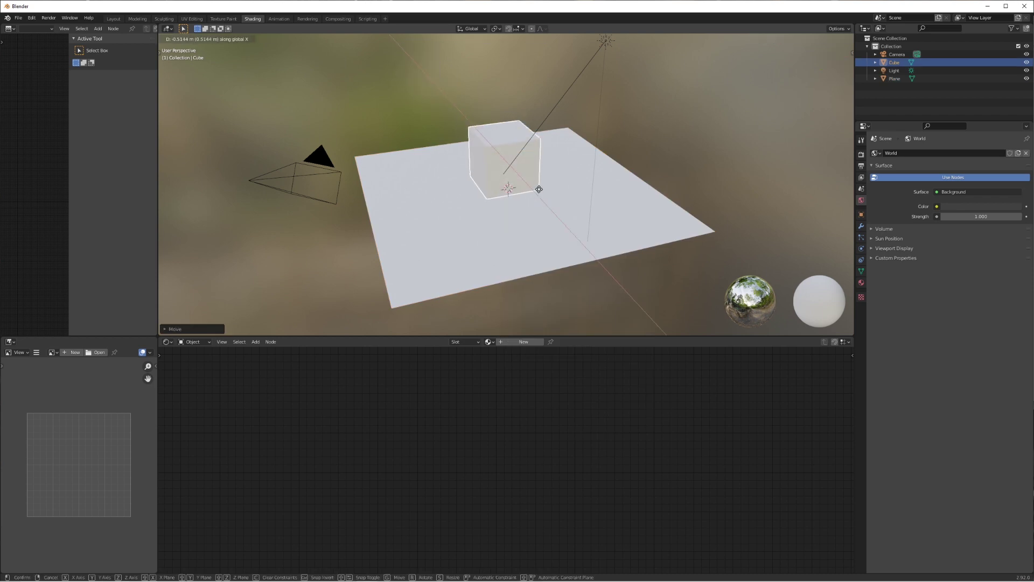
key(y)
click(253, 268)
- Set the 3D viewport to solid shading and enable the Cavity option
key(z)
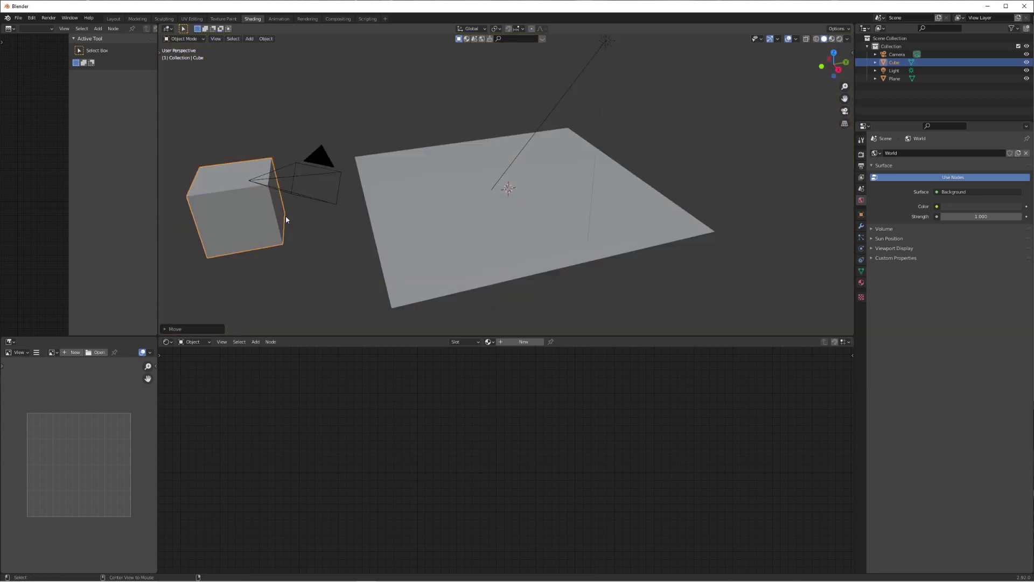
alt+middle_click(259, 203)
click(848, 39)
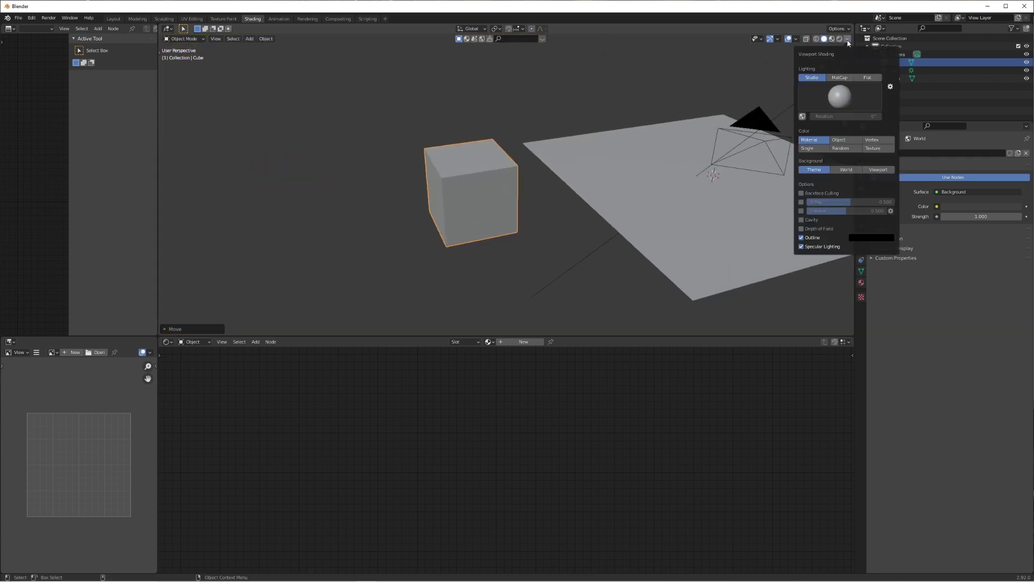
click(847, 39)
click(802, 220)
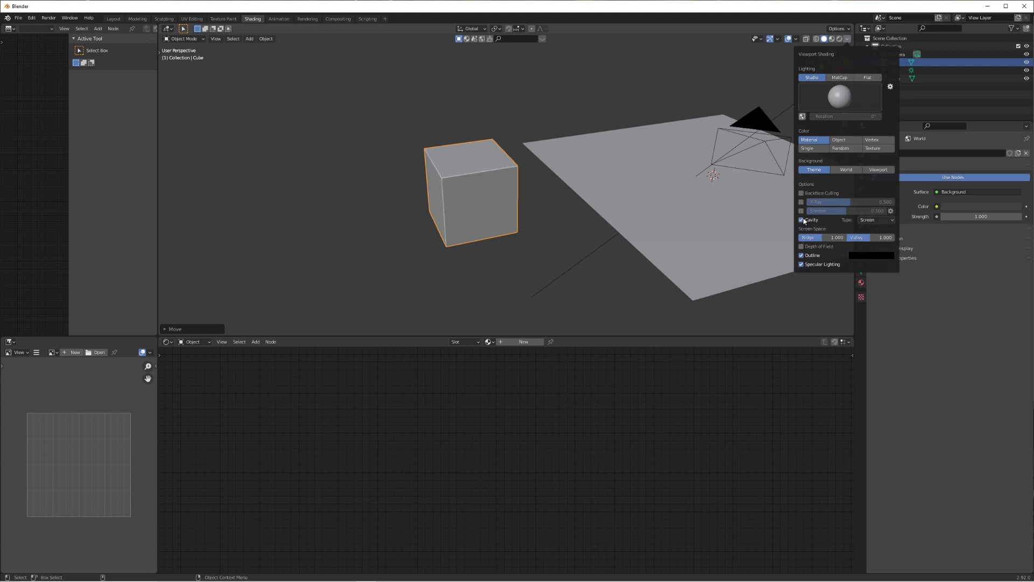
- Duplicate the cube and place the copy beside the original in negative Y, farther from the plane
mouse_move(602, 224)
middle_down()
mouse_move(567, 166)
mouse_move(498, 177)
middle_up()
alt+middle_click(457, 168)
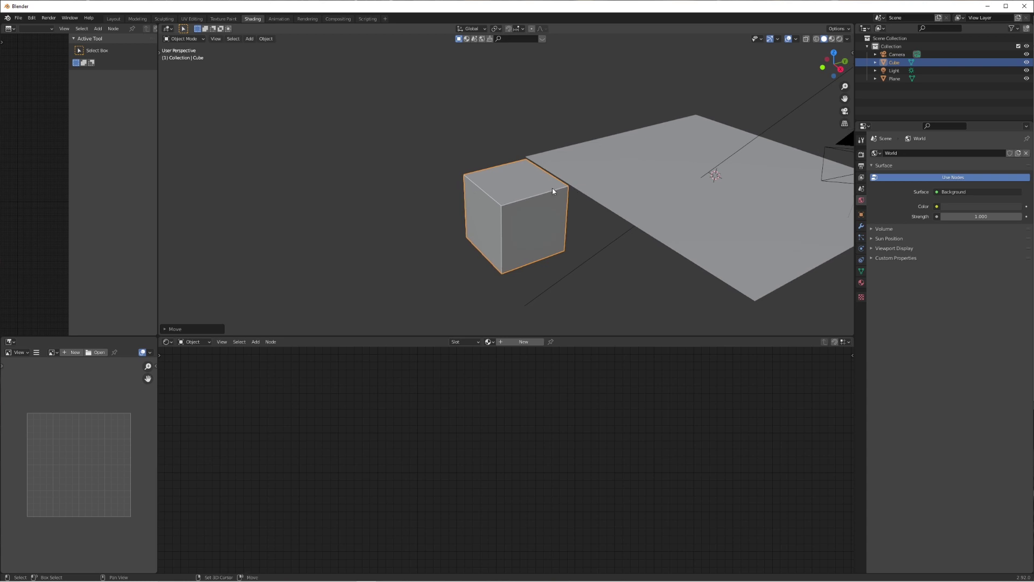
key(shift+d)
key(y)
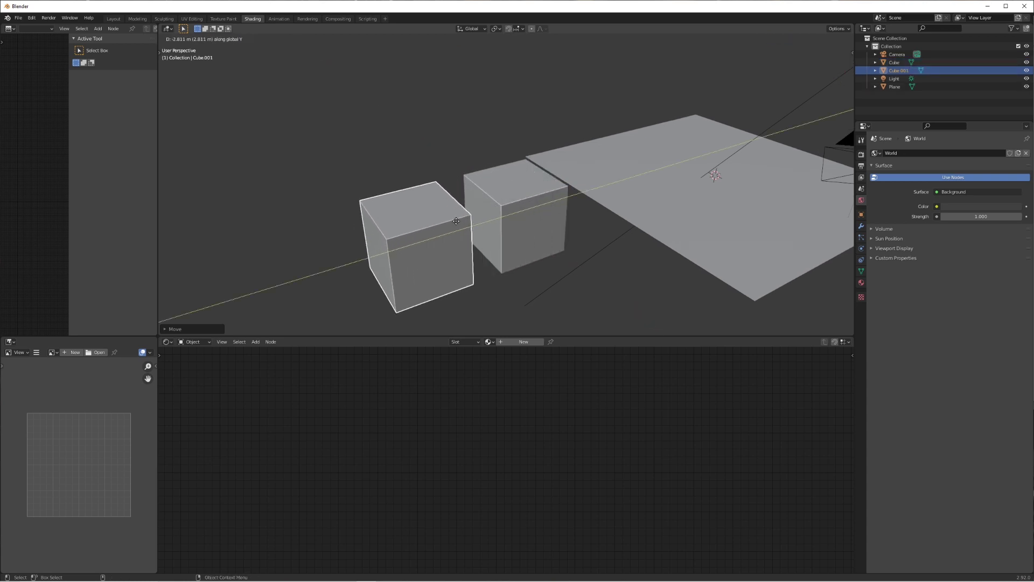
click(467, 220)
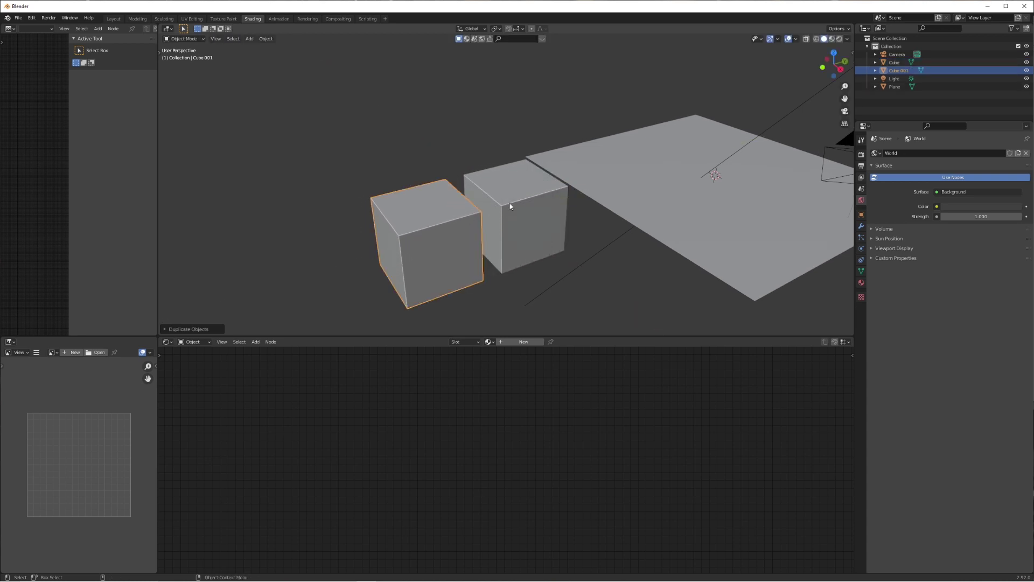
- Change the shader editor area to the Geometry Node Editor and create a new geometry node tree on the plane
click(700, 177)
key(KP_Decimal)
scroll(560, 230, down, 1)
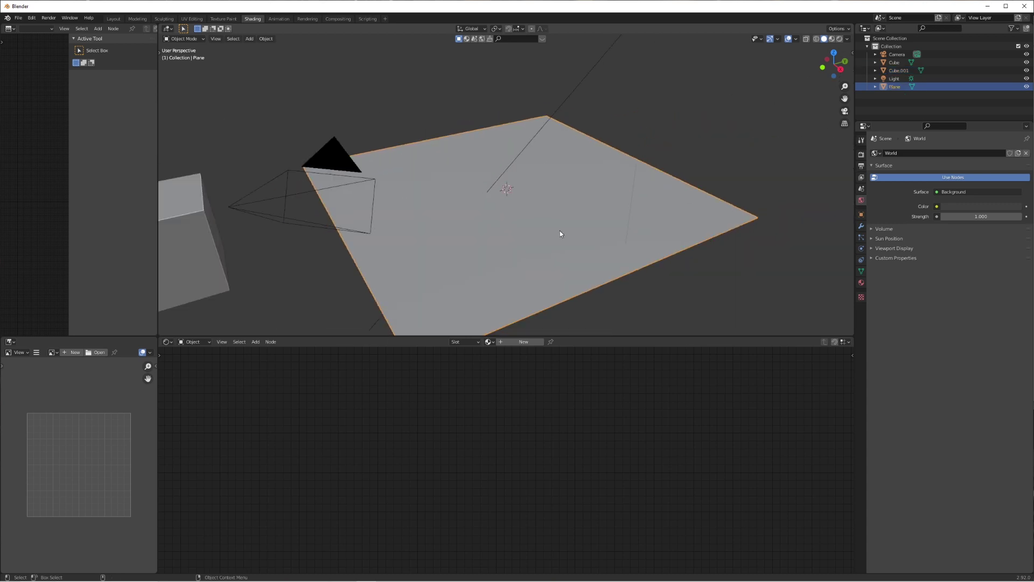
middle_drag(554, 234, 544, 237)
ctrl+middle_drag(502, 199, 502, 203)
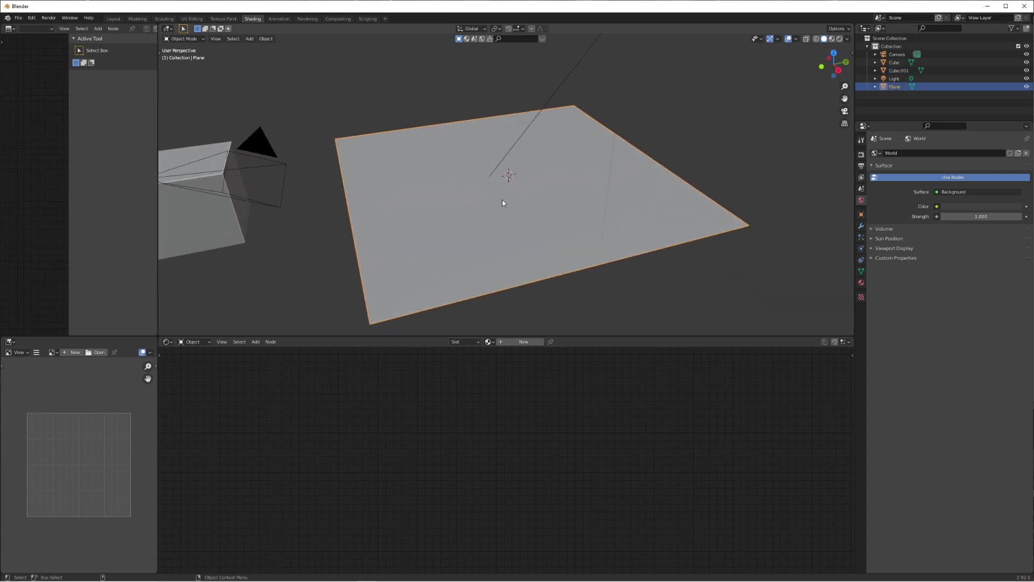
click(167, 341)
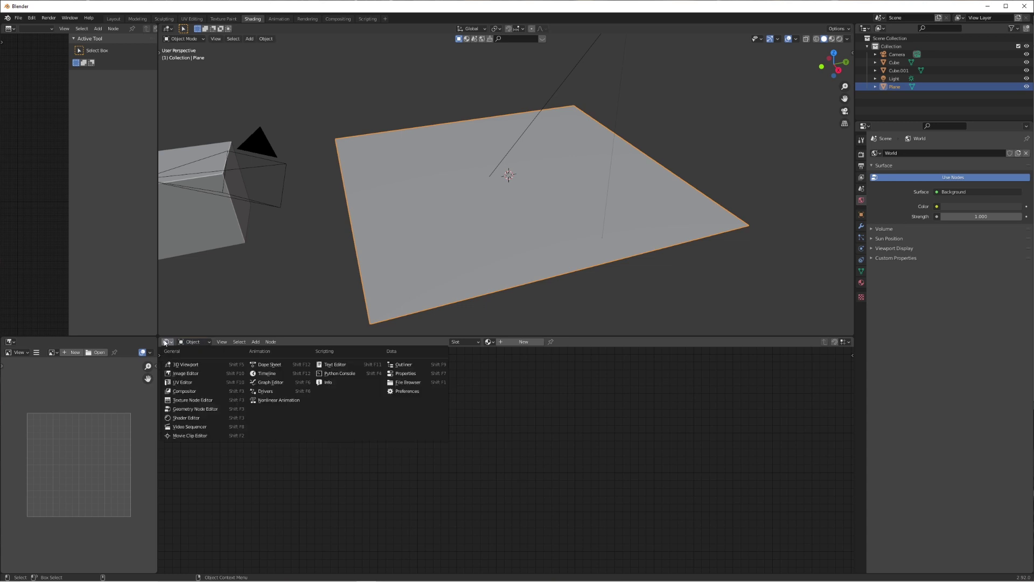
click(193, 408)
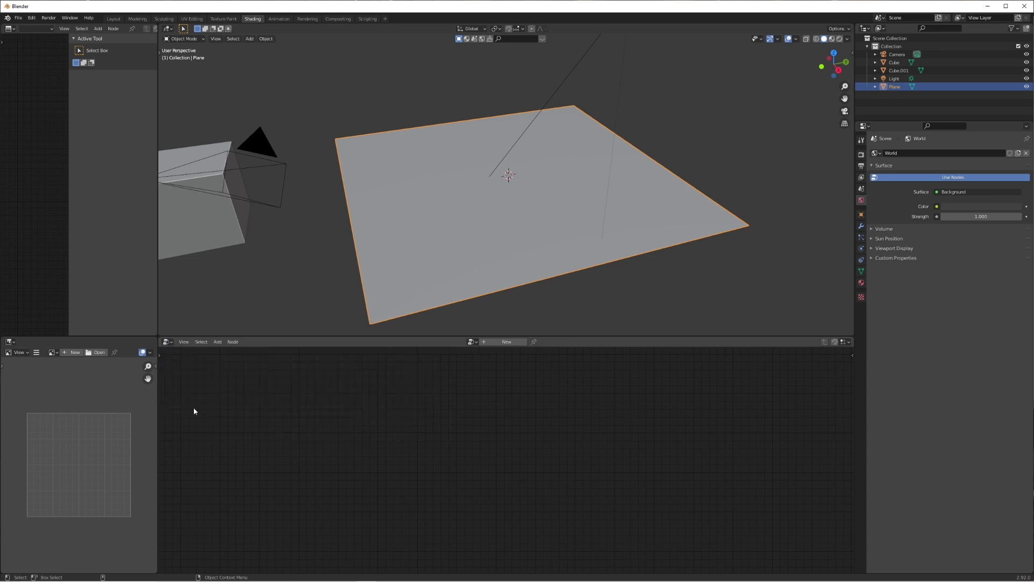
click(507, 342)
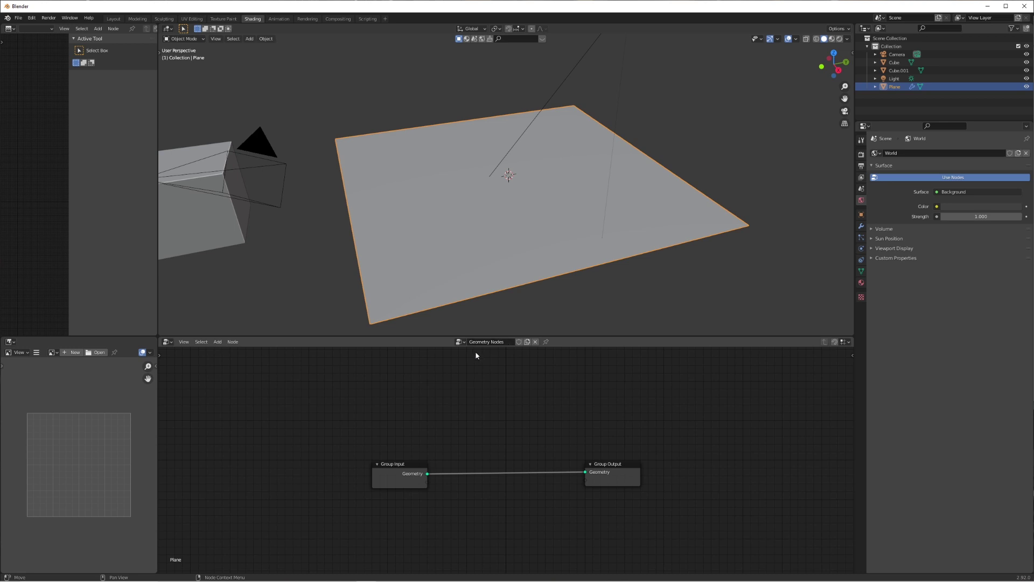
- Move the Group Input and Group Output nodes farther apart to make room between them
scroll(494, 468, down, 2)
middle_drag(494, 469, 494, 437)
scroll(506, 470, up, 3)
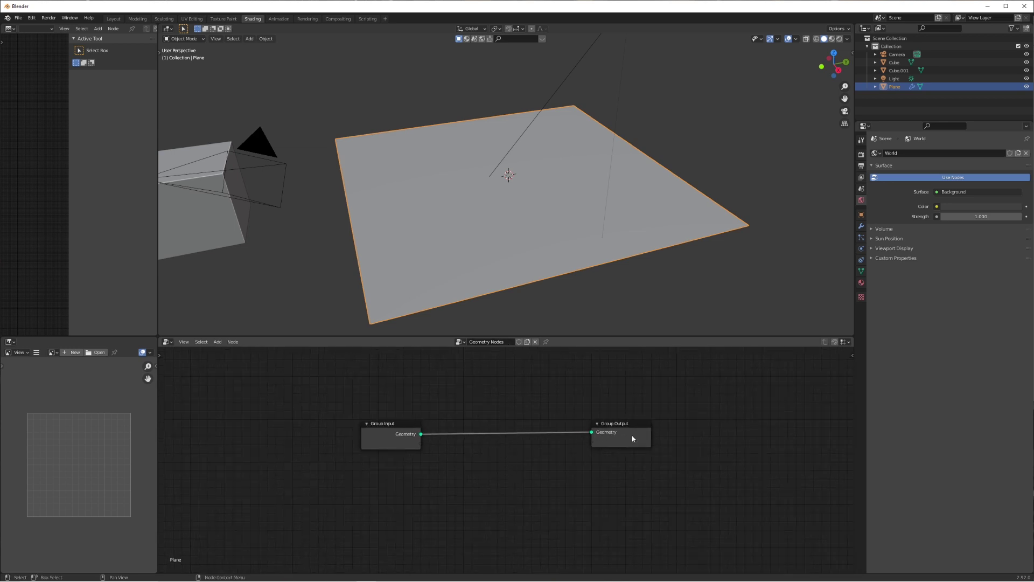
drag(633, 439, 736, 431)
drag(388, 426, 303, 412)
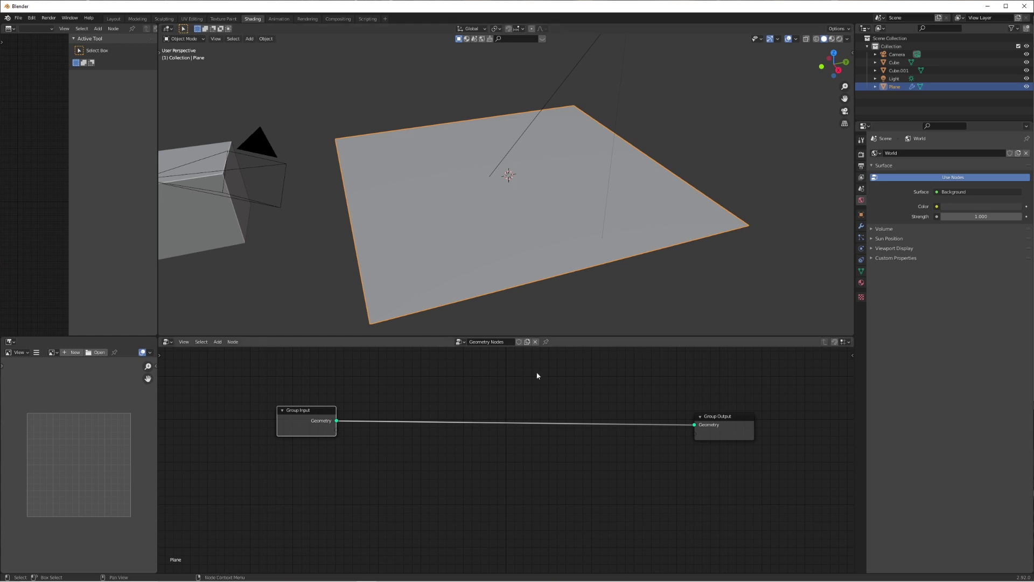
click(722, 417)
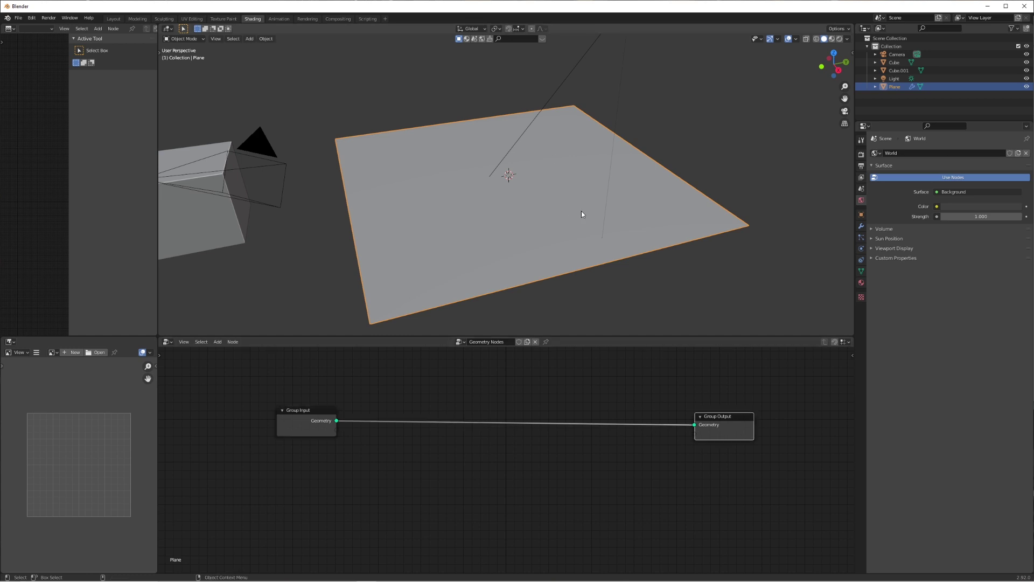
click(426, 455)
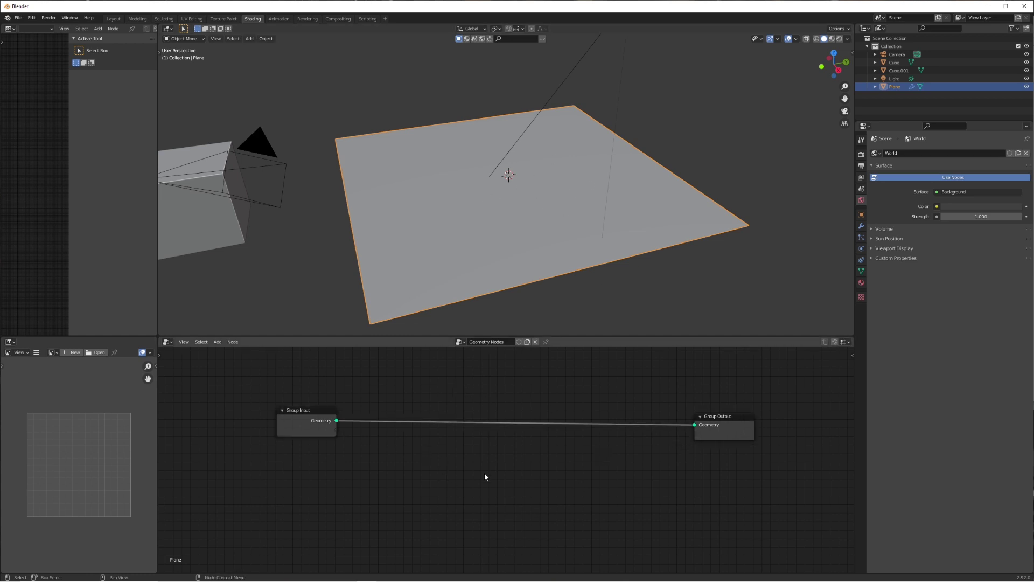
- Reselect the ground plane and add an Attribute Randomize node between the group nodes, just below their link
scroll(435, 408, down, 1)
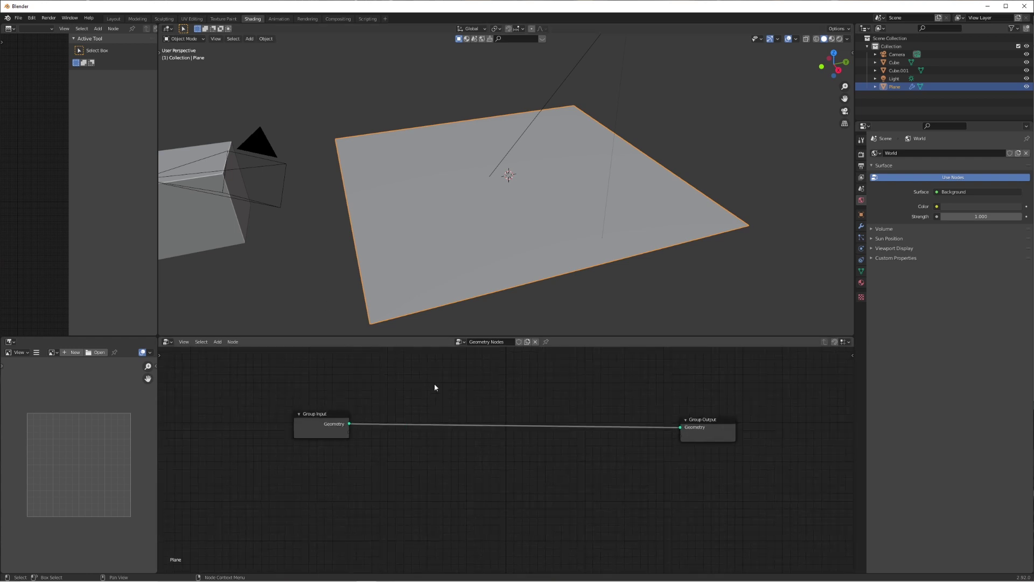
scroll(265, 204, down, 1)
click(269, 208)
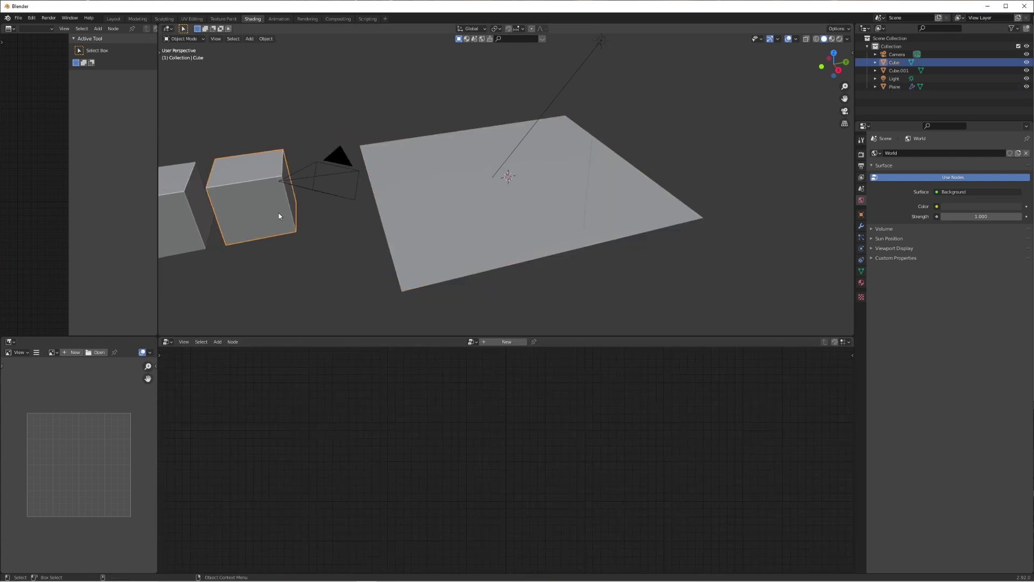
click(501, 195)
key(shift+a)
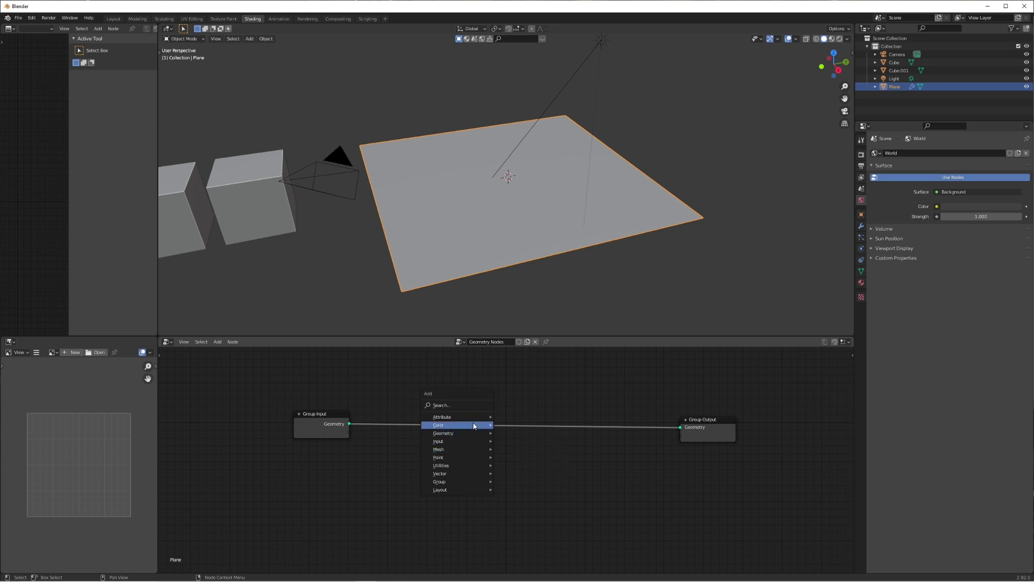
mouse_move(463, 419)
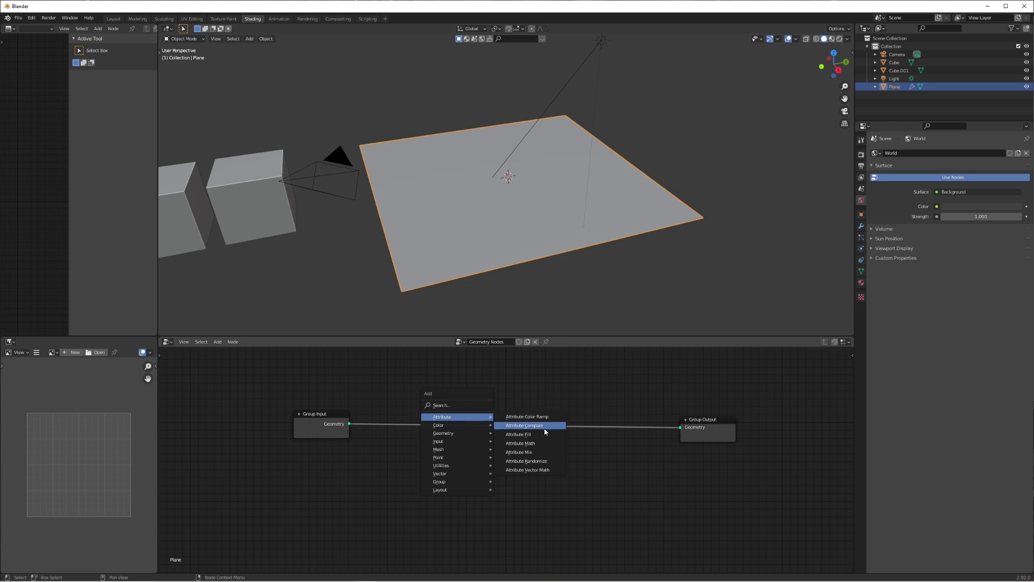
click(546, 462)
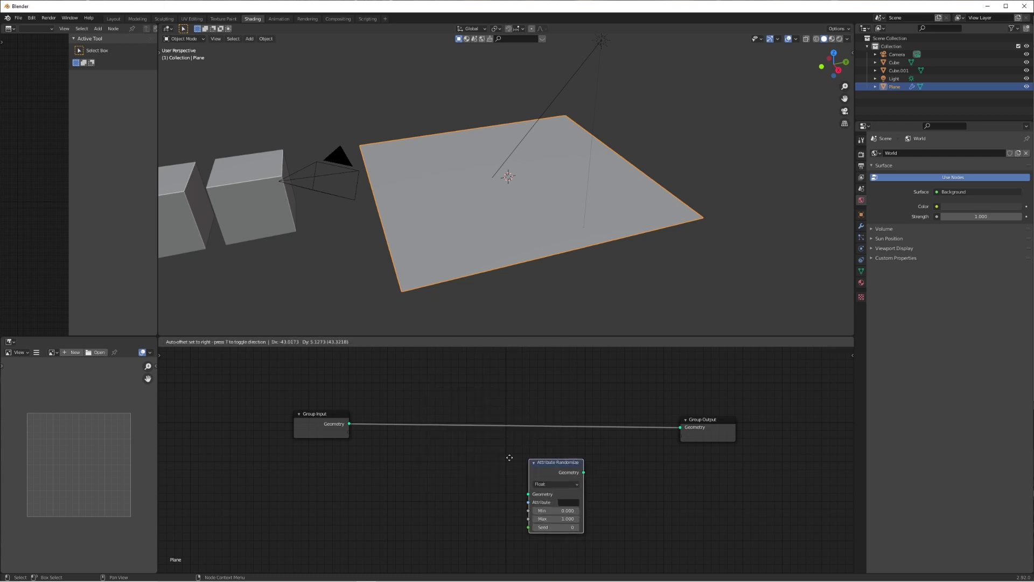
click(467, 453)
- Add a Point Distribute node before the Attribute Randomize node and a Point Instance node after it
key(shift+a)
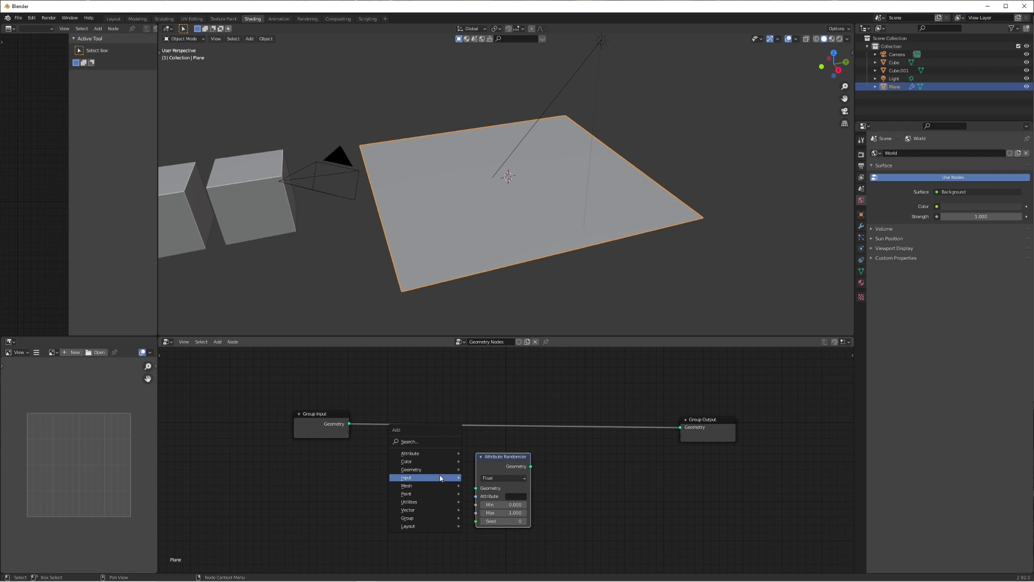
mouse_move(434, 495)
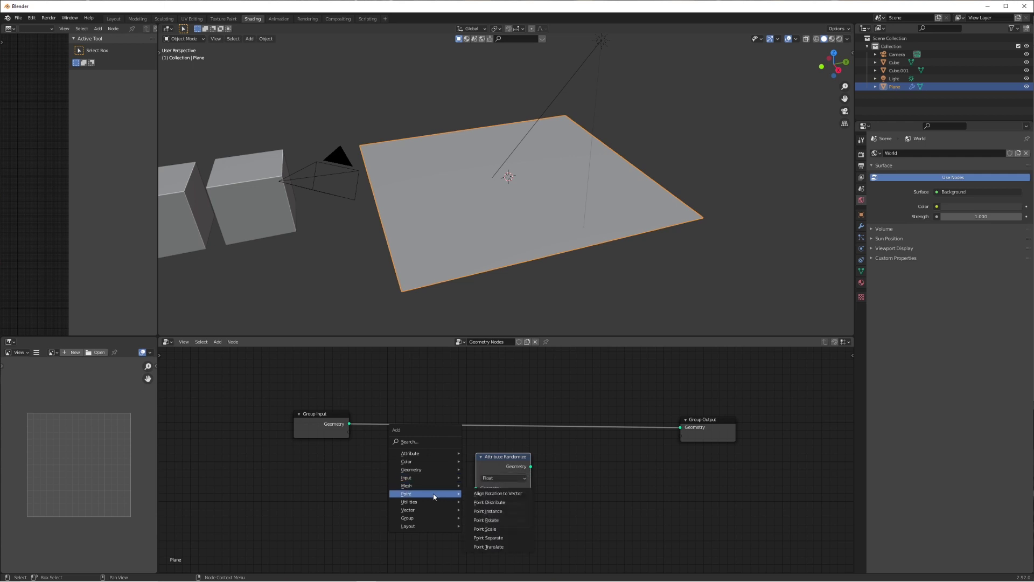
click(491, 503)
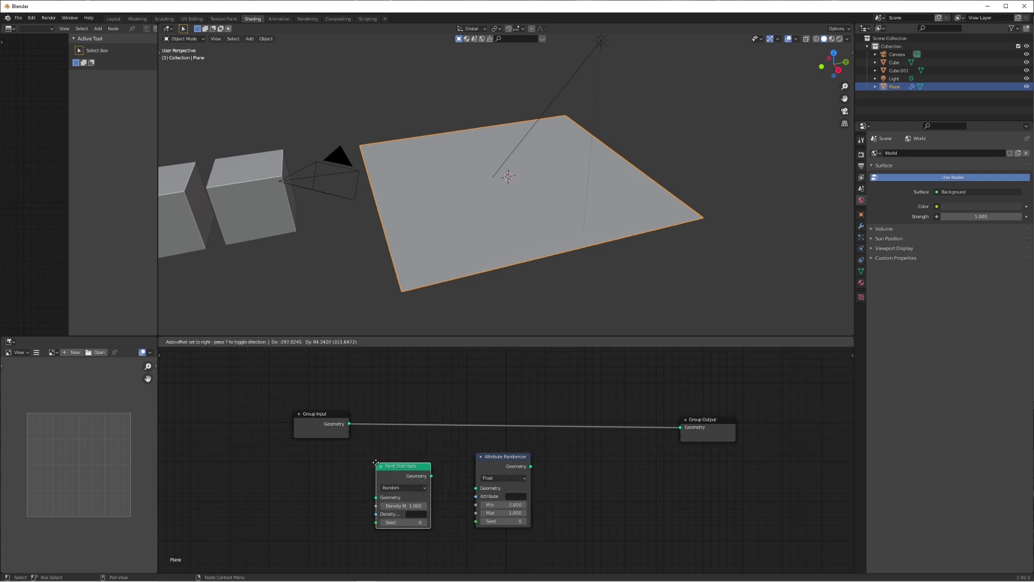
click(386, 456)
key(shift+a)
mouse_move(386, 454)
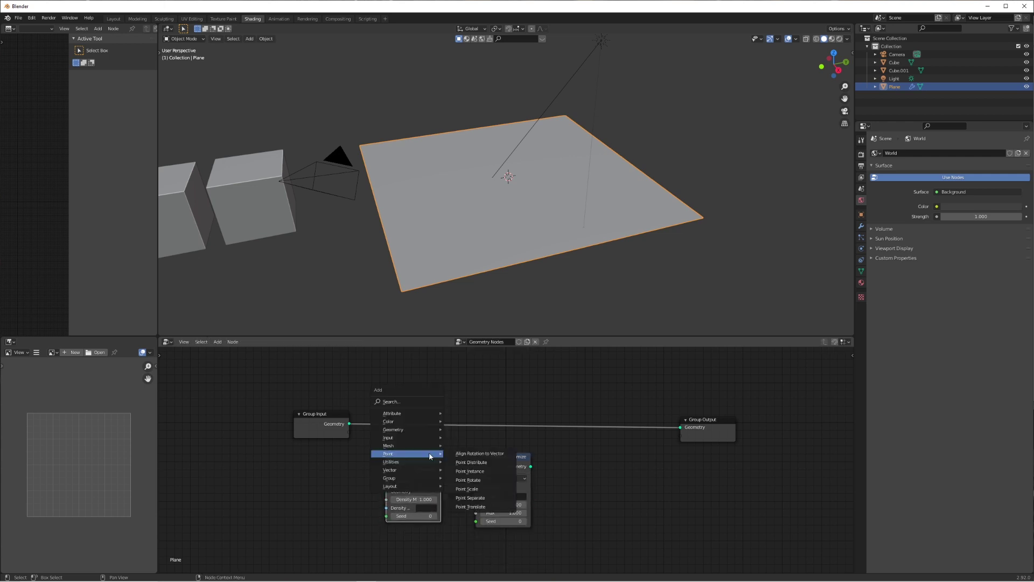
click(470, 471)
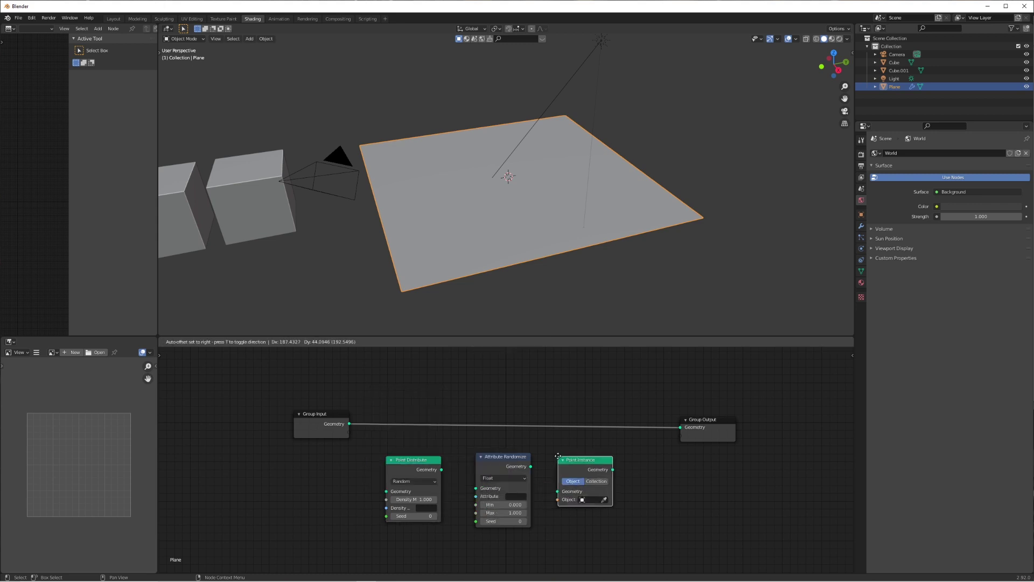
click(590, 474)
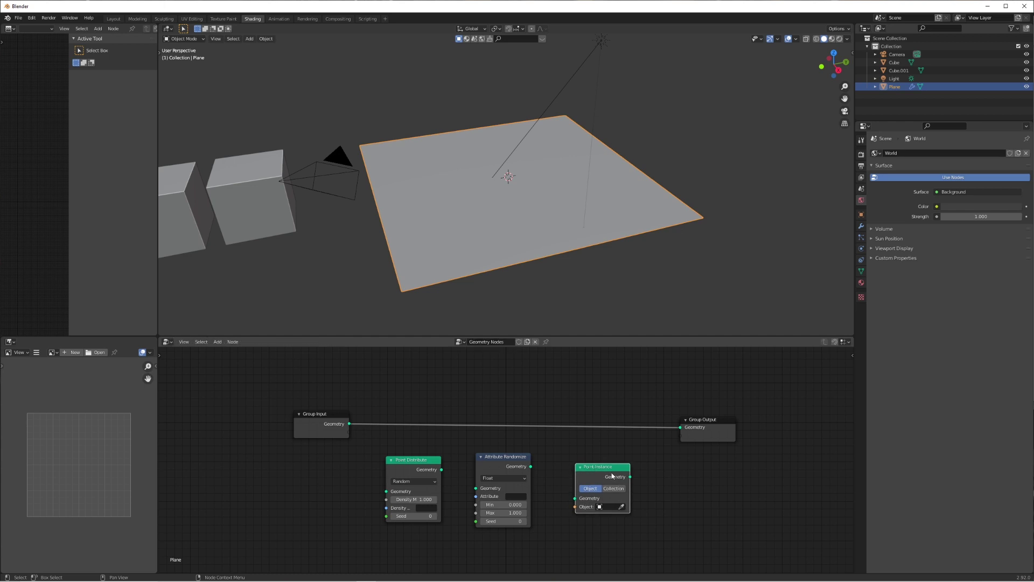
- Chain the geometry from Group Input through Point Distribute, Attribute Randomize and Point Instance to Group Output
drag(349, 424, 389, 491)
drag(443, 469, 481, 489)
drag(536, 467, 576, 499)
drag(630, 477, 681, 428)
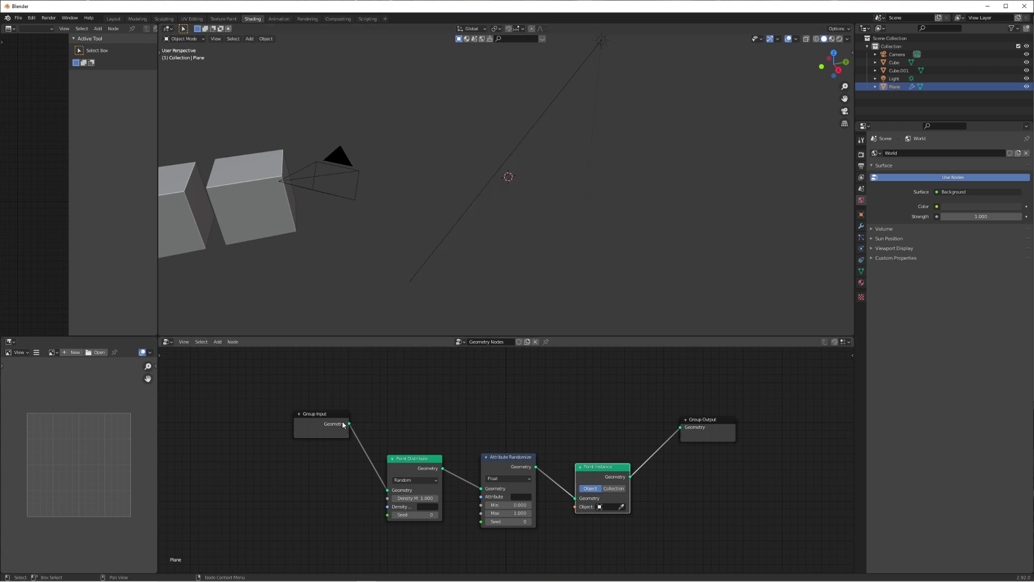
- Pick the cube nearest the plane as the object for the Point Instance node
click(622, 508)
click(255, 186)
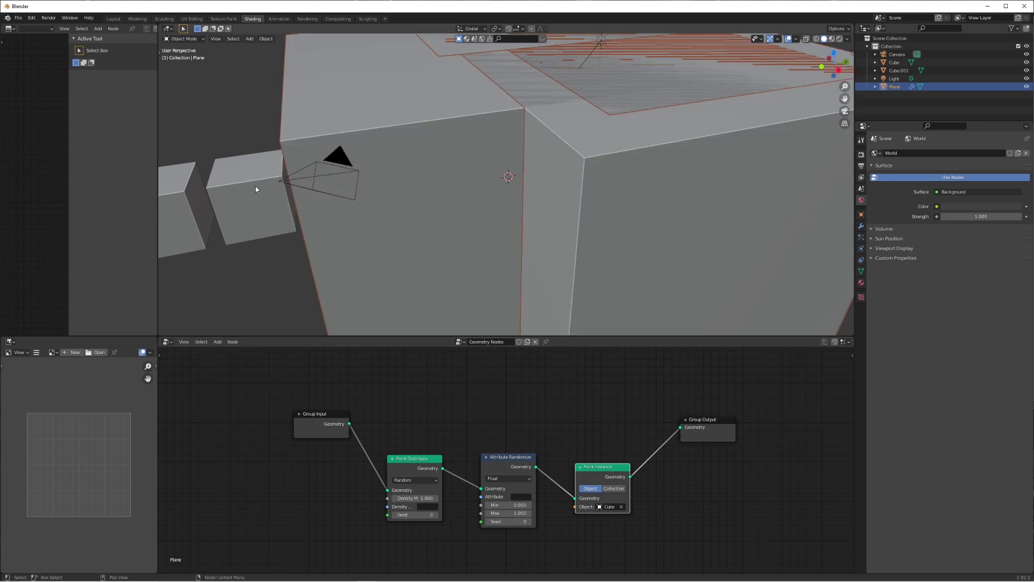
scroll(488, 221, down, 4)
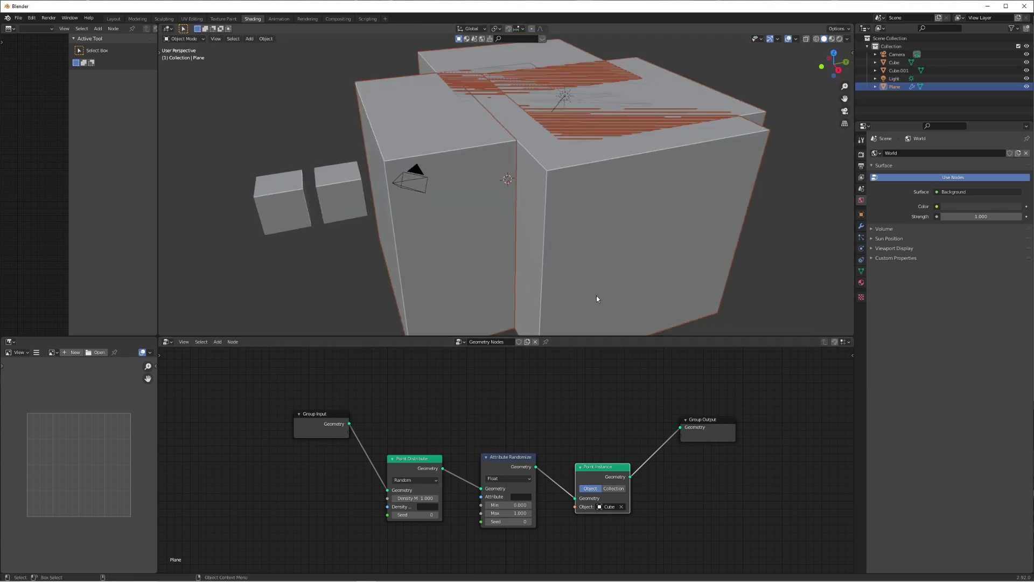
scroll(619, 275, up, 2)
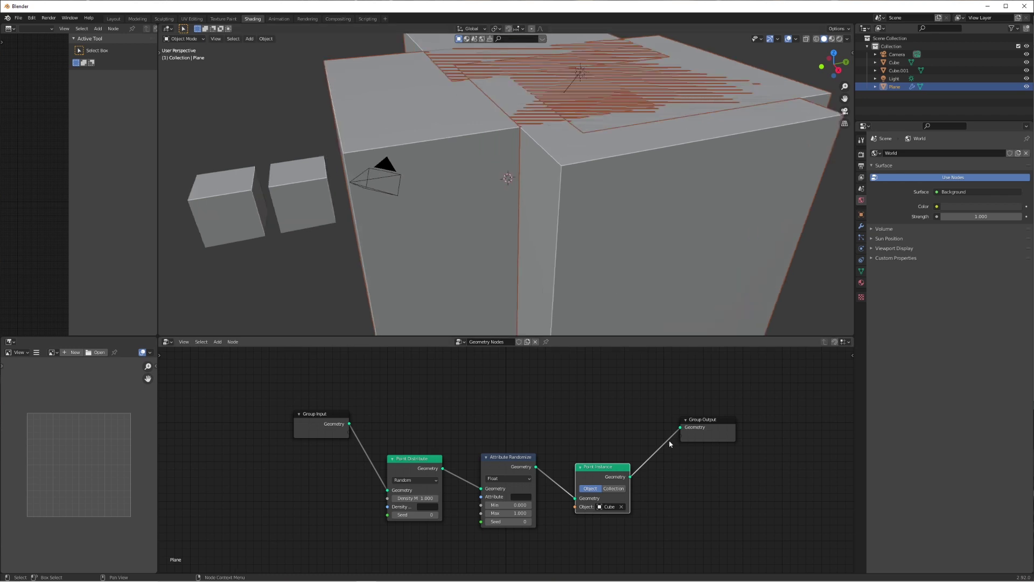
- Detach and move the Group Output node away, and place a new Join Geometry node in front of it
scroll(606, 415, down, 1)
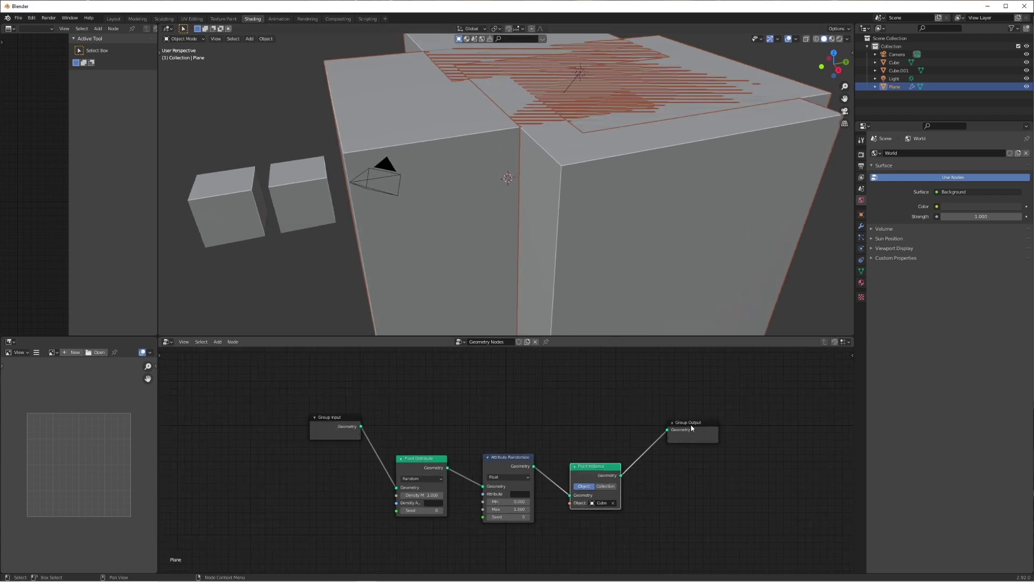
drag(690, 425, 648, 416)
key(shift+a)
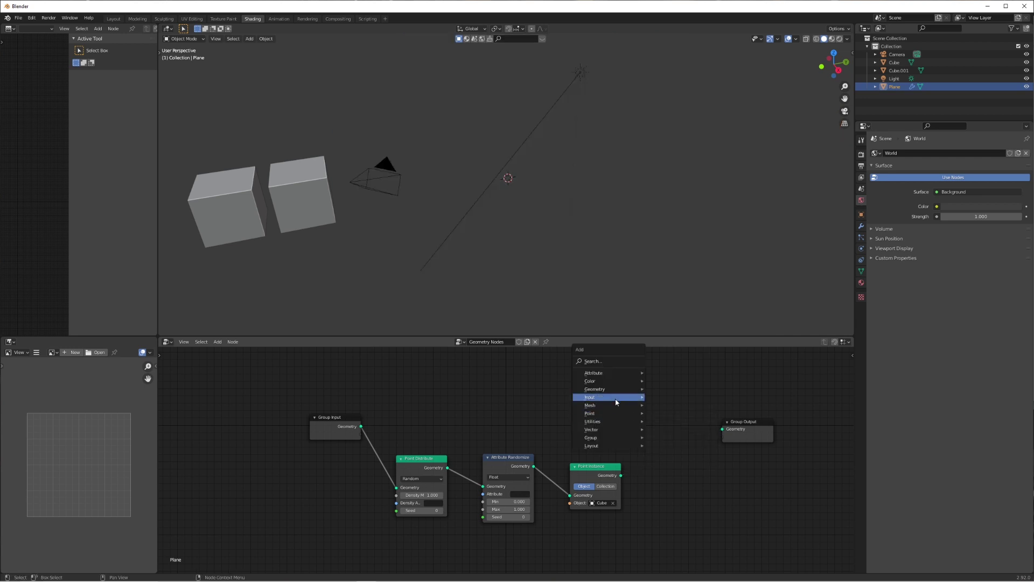
mouse_move(616, 391)
click(665, 389)
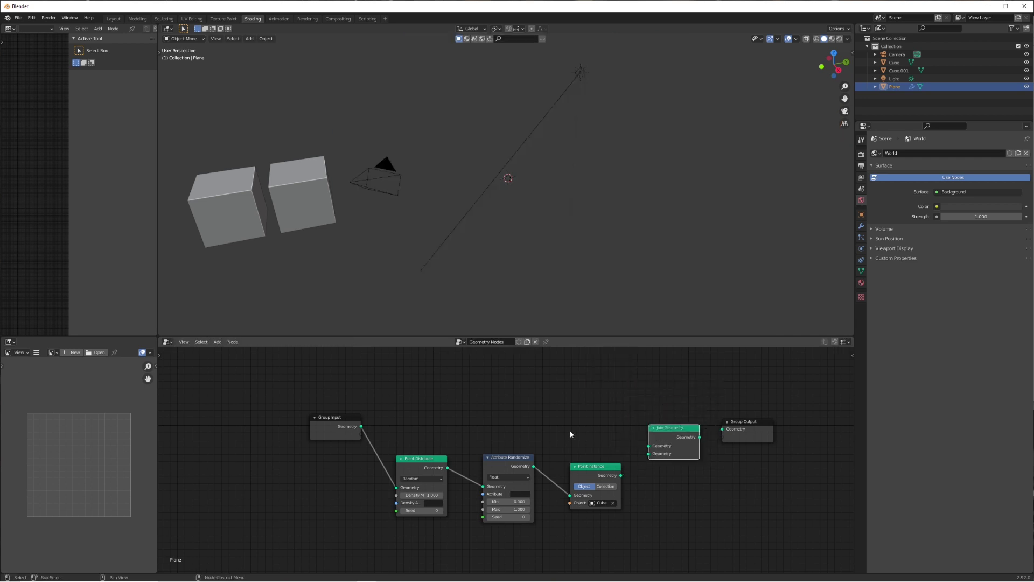
click(668, 383)
- Connect the Group Input and Point Instance geometry to Join Geometry, and link its output to Group Output
drag(361, 427, 638, 420)
drag(622, 476, 625, 473)
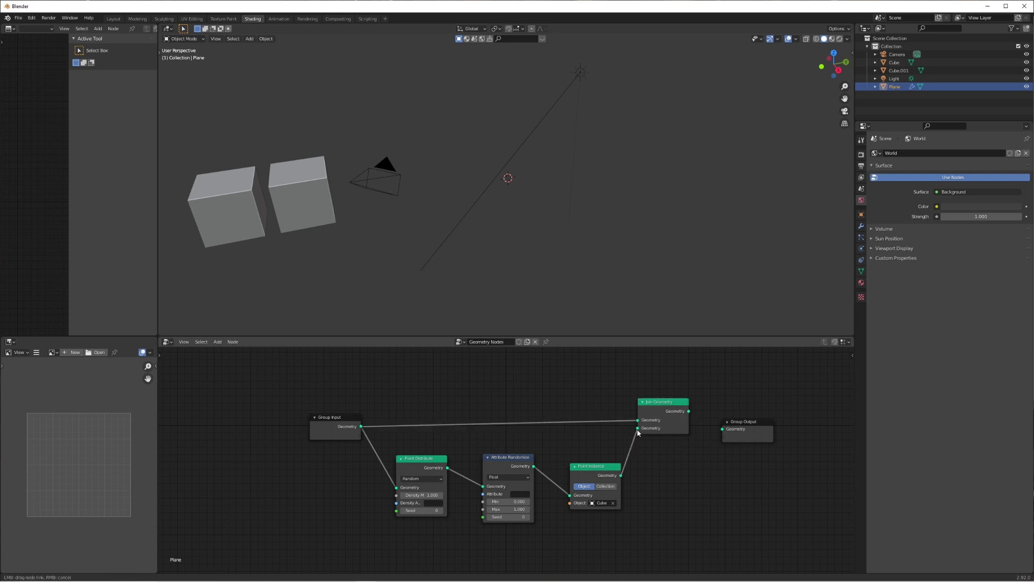
drag(638, 431, 638, 429)
drag(752, 434, 763, 413)
mouse_move(690, 412)
mouse_down()
mouse_move(734, 409)
mouse_move(680, 414)
mouse_up()
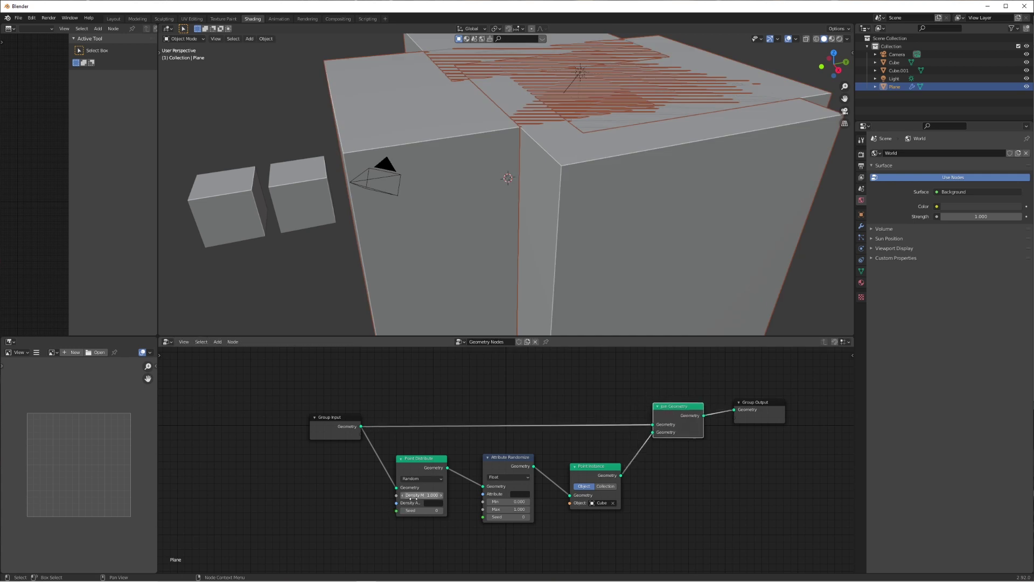
- Reset Point Distribute's Density Max to 0 and set Attribute Randomize to Vector with the attribute scale
key(BackSpace)
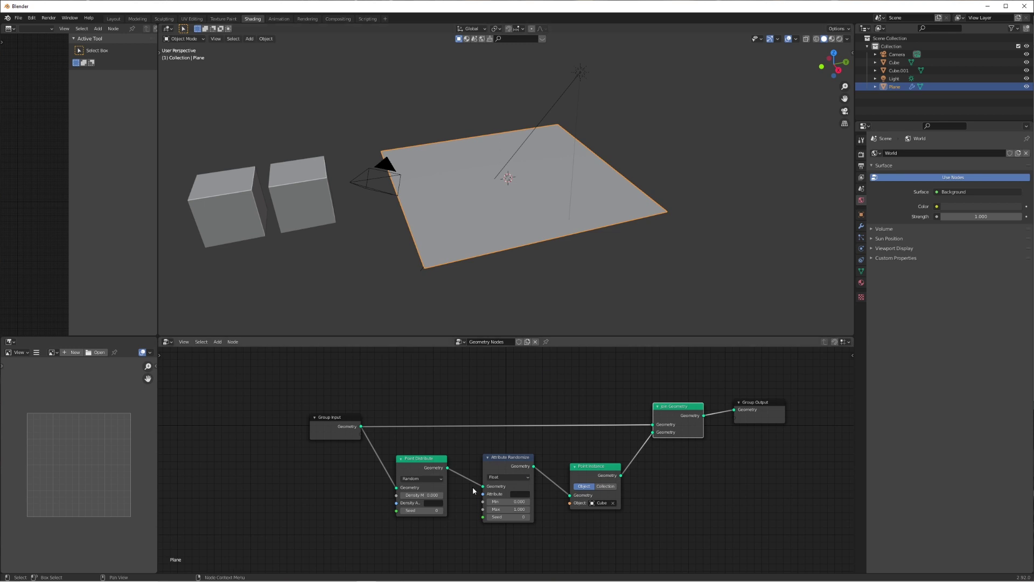
click(514, 478)
click(512, 494)
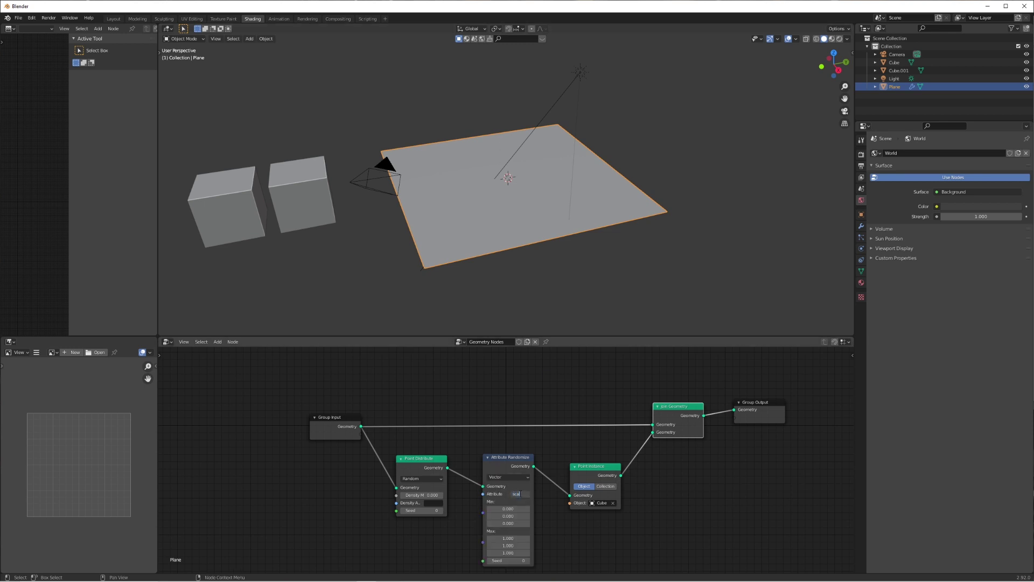
scroll(595, 521, down, 2)
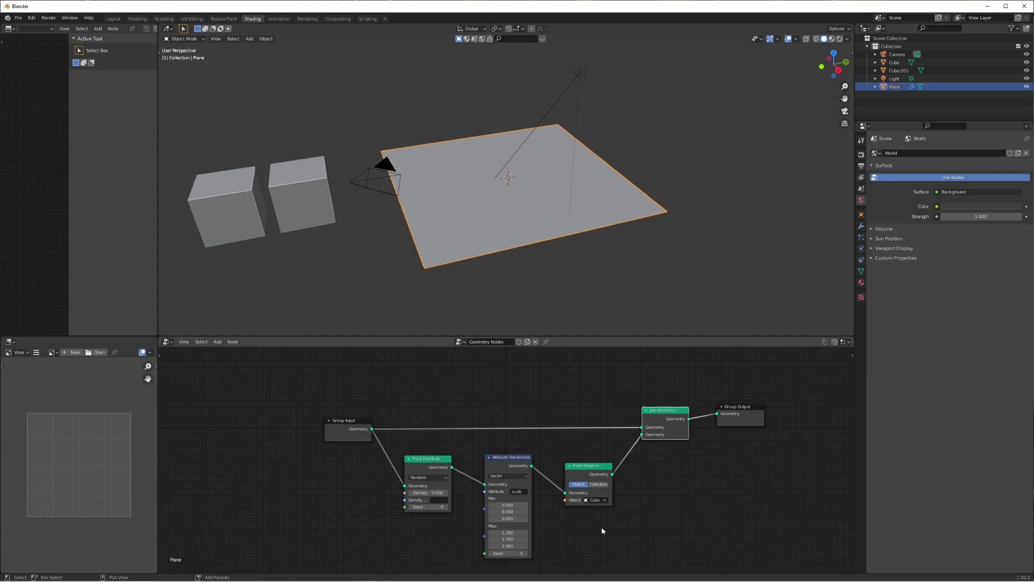
- Enlarge the node editor area and set the Density Max of the Point Distribute node to 1.200
scroll(641, 473, up, 3)
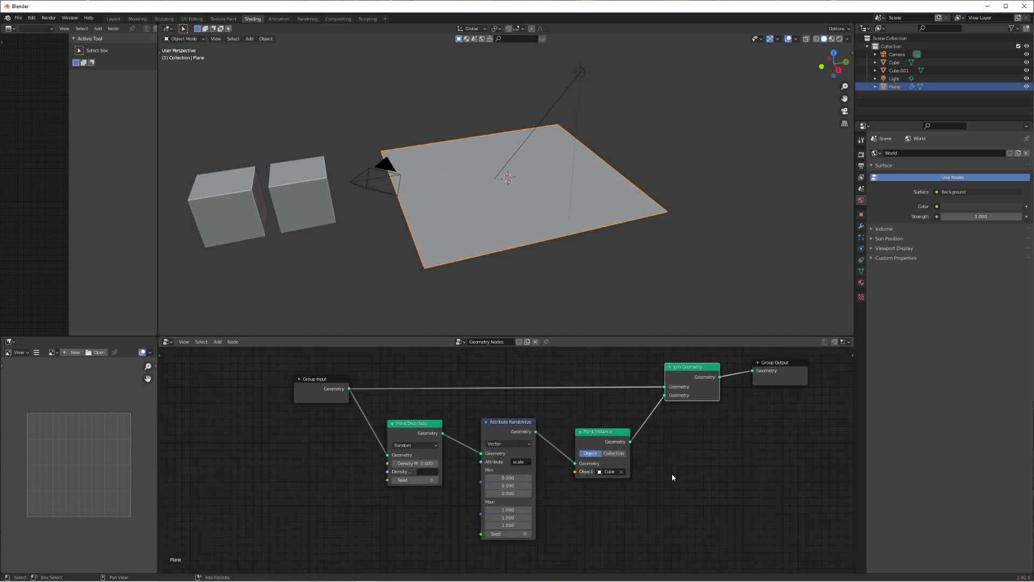
drag(582, 335, 582, 311)
scroll(762, 425, up, 1)
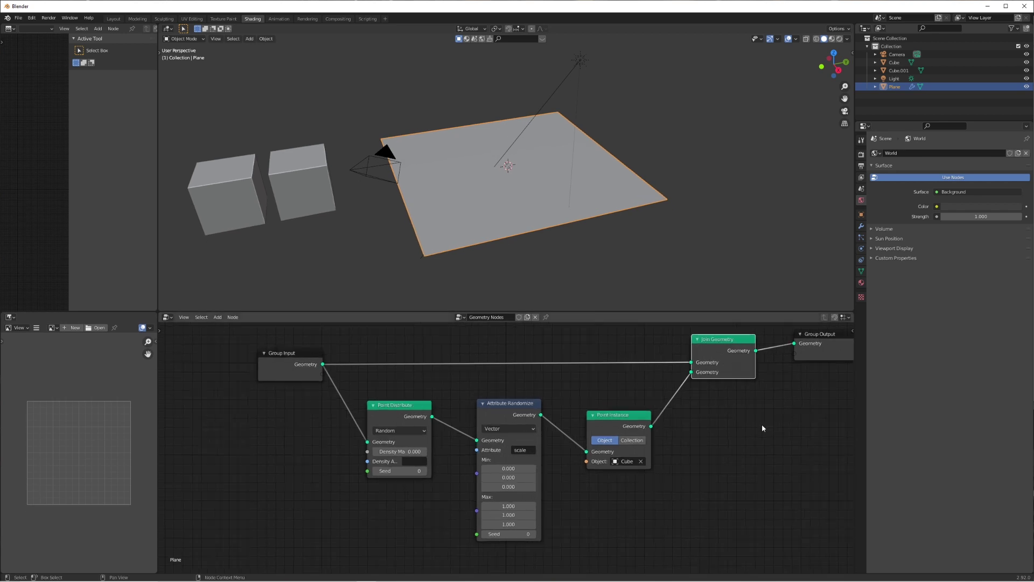
scroll(745, 419, down, 1)
ctrl+scroll(744, 419, down, 1)
shift+scroll(717, 440, up, 1)
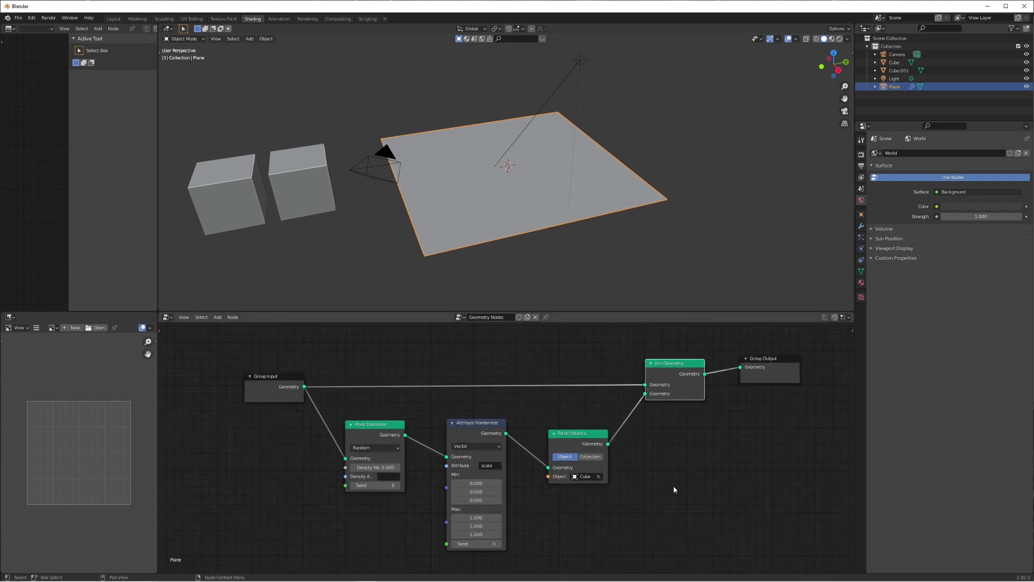
drag(360, 467, 405, 467)
middle_drag(466, 109, 526, 124)
shift+scroll(485, 483, down, 1)
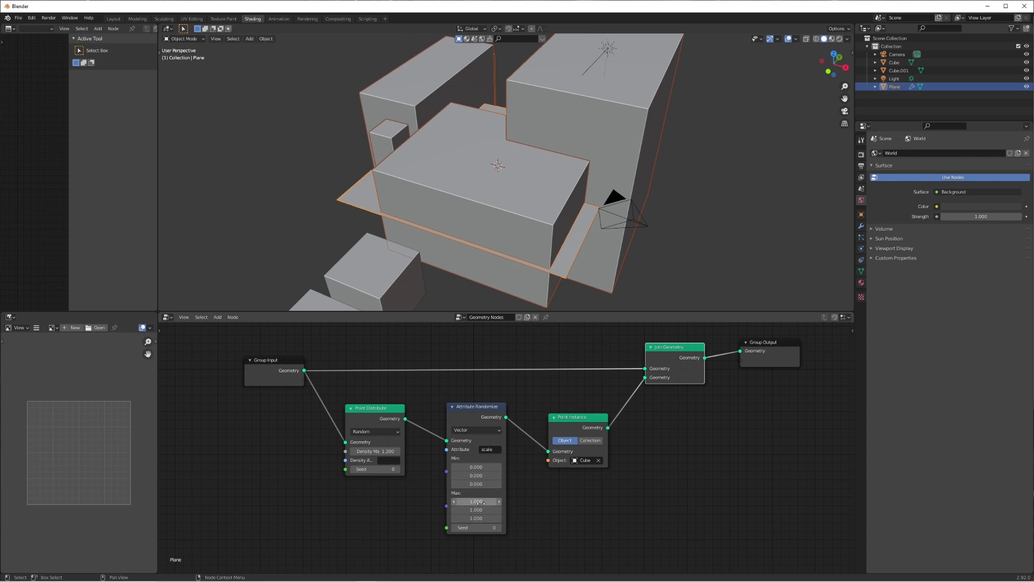
- Set all three Min values of the Attribute Randomize node to 0.1
click(484, 468)
text(0.1)
key(Tab)
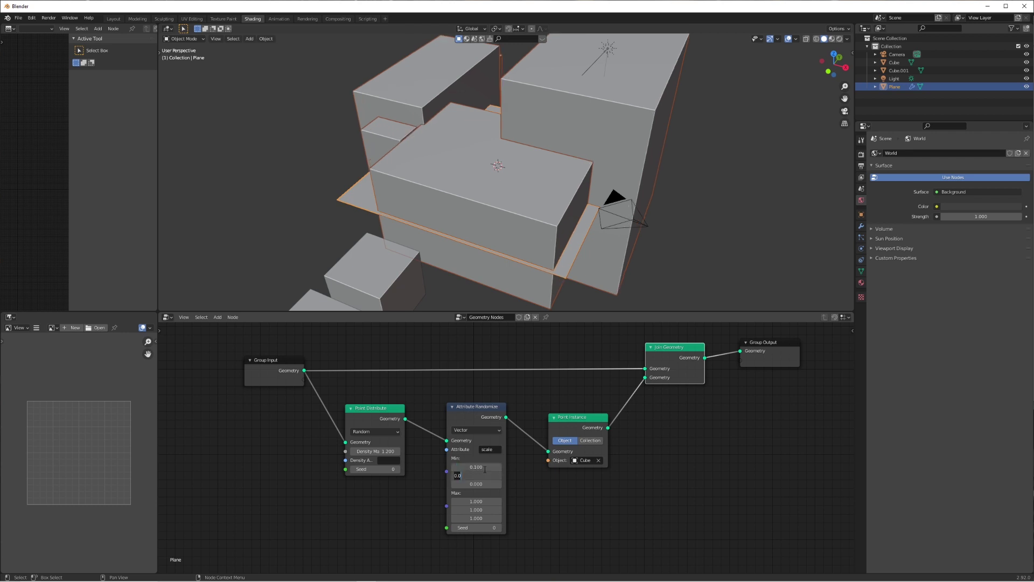
text(0.1)
key(Tab)
text(0.1)
key(Return)
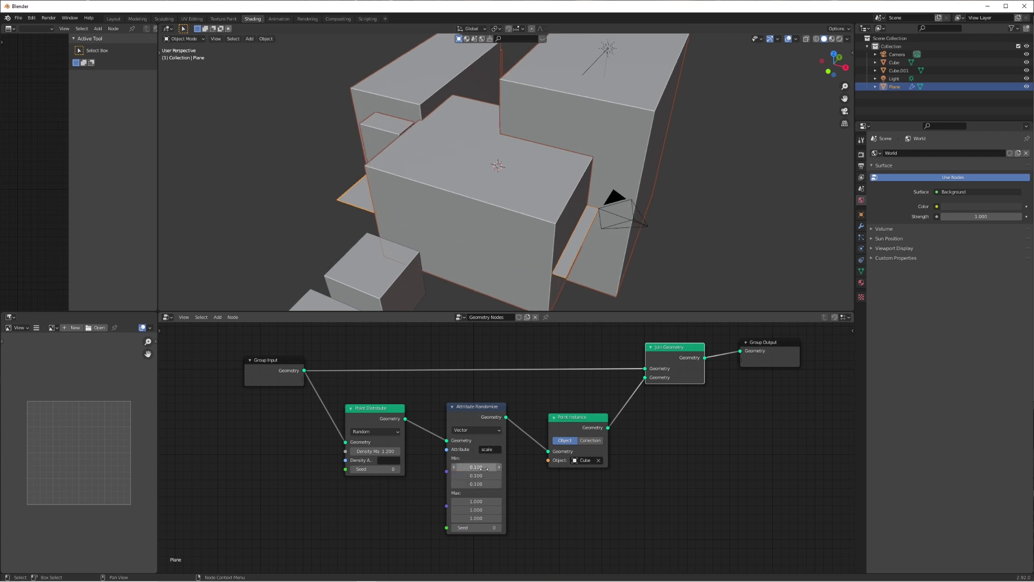
- Set all three Max values of the Attribute Randomize node to 0.2
click(482, 501)
text(.2)
key(Tab)
text(.2)
key(Tab)
text(.)
key(Return)
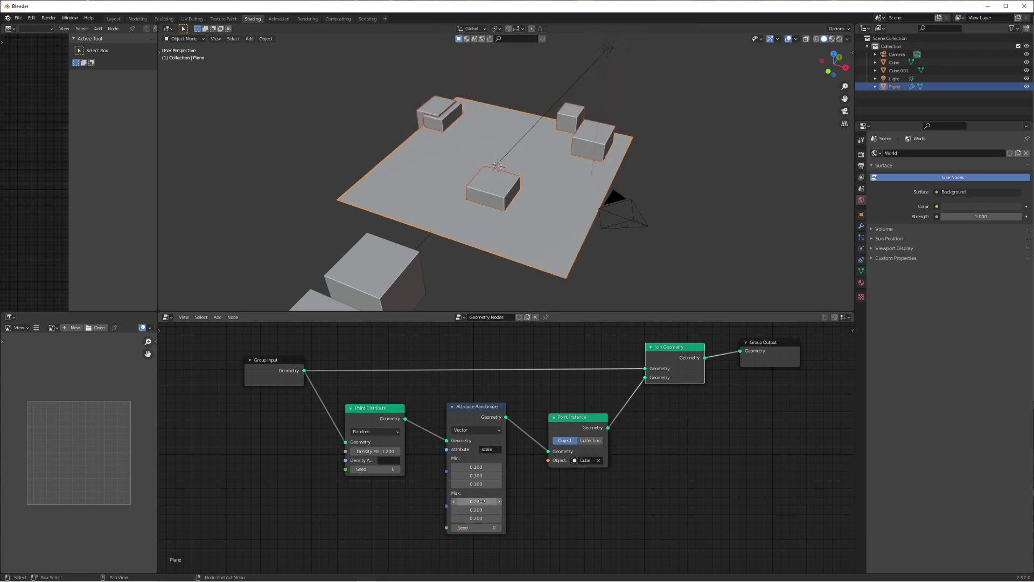
scroll(580, 270, up, 2)
middle_drag(561, 207, 541, 232)
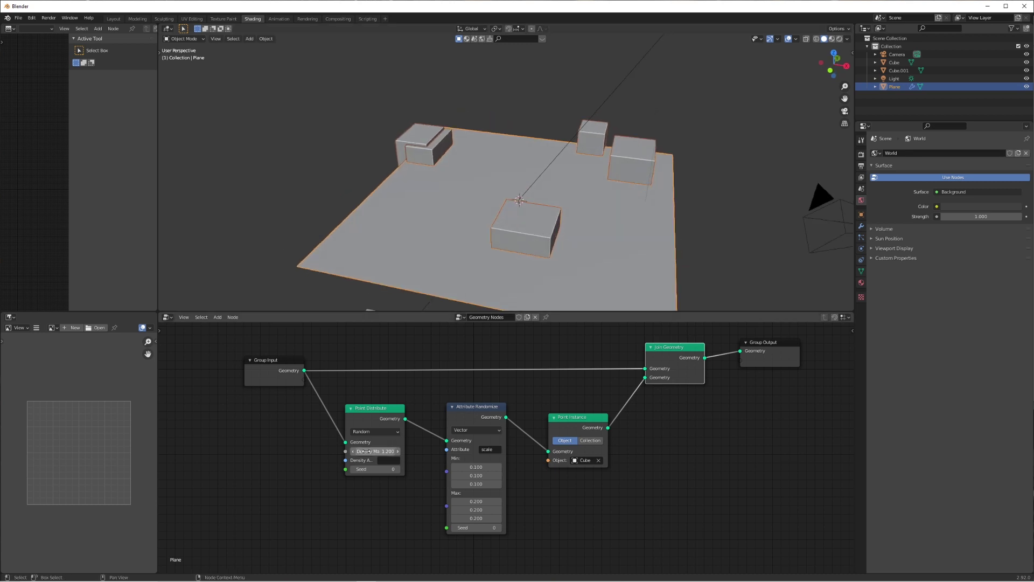
- Raise the Point Distribute node's Density Max to 5.500 and set all three Attribute Randomize Min values to 0.05
drag(375, 451, 411, 451)
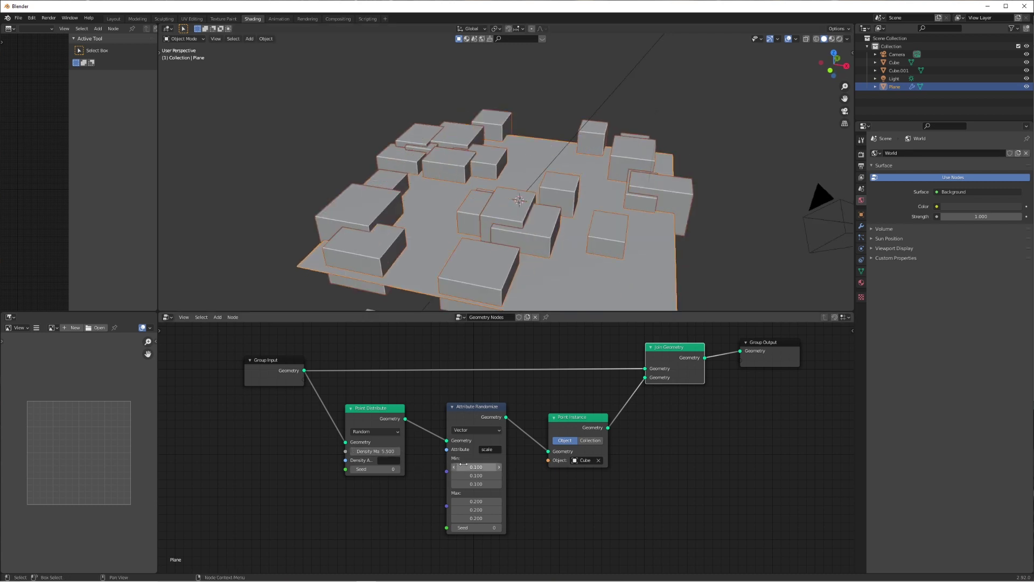
click(476, 467)
text(0.05)
key(Tab)
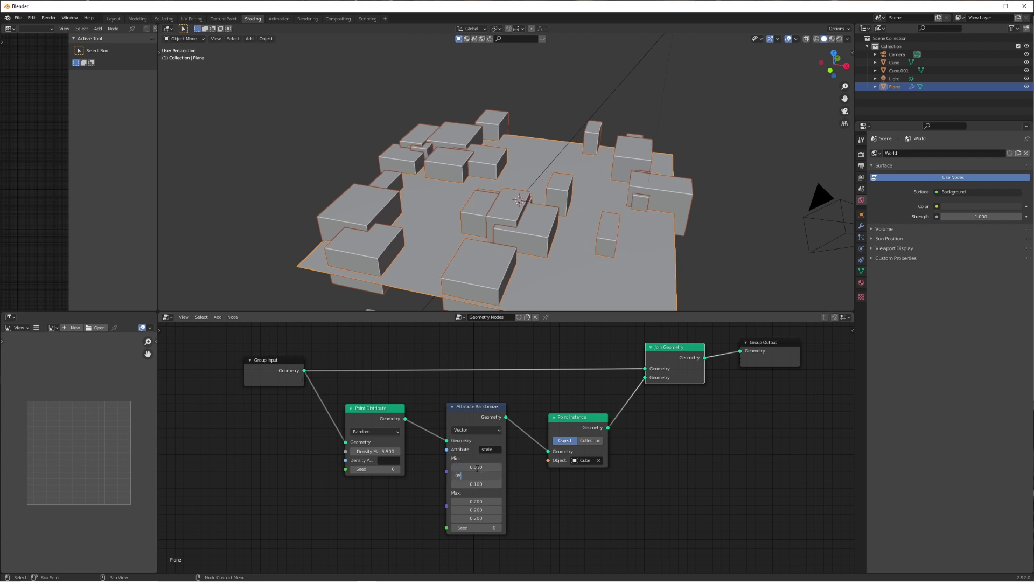
key(Tab)
text(.05)
key(Return)
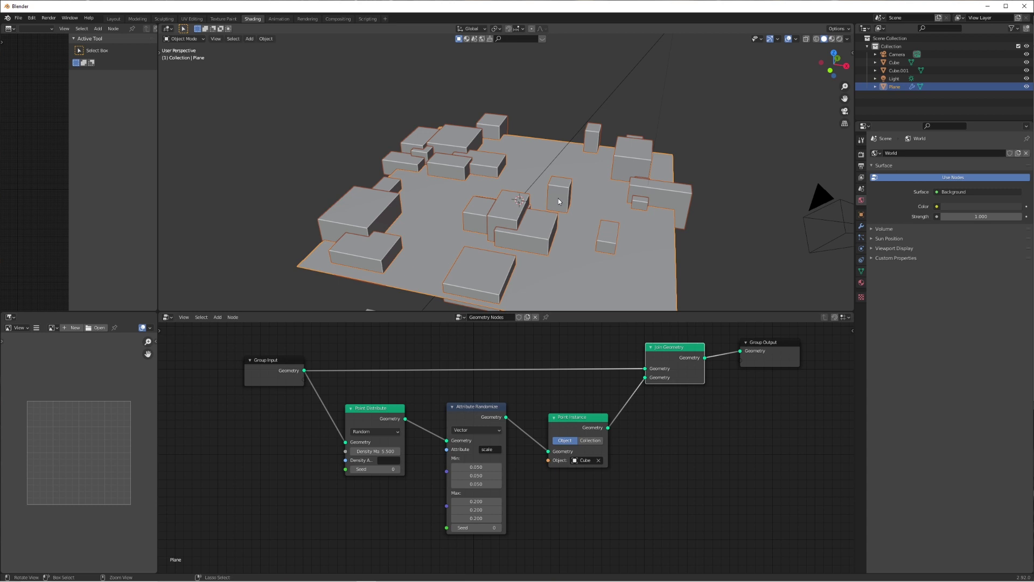
- Apply the ground plane's scale so the instances are sized and distributed correctly
key(ctrl+a)
click(557, 214)
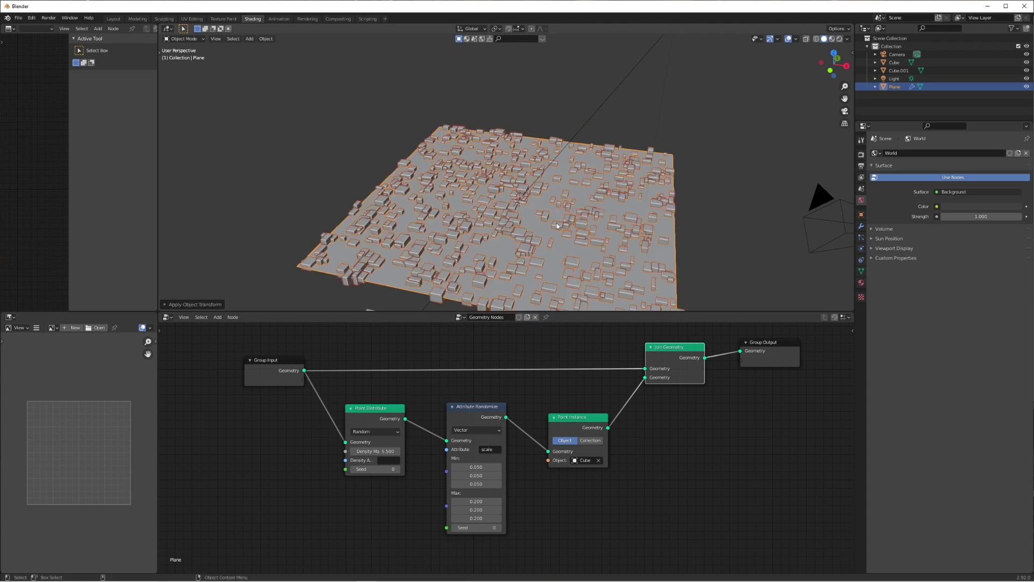
scroll(533, 204, up, 2)
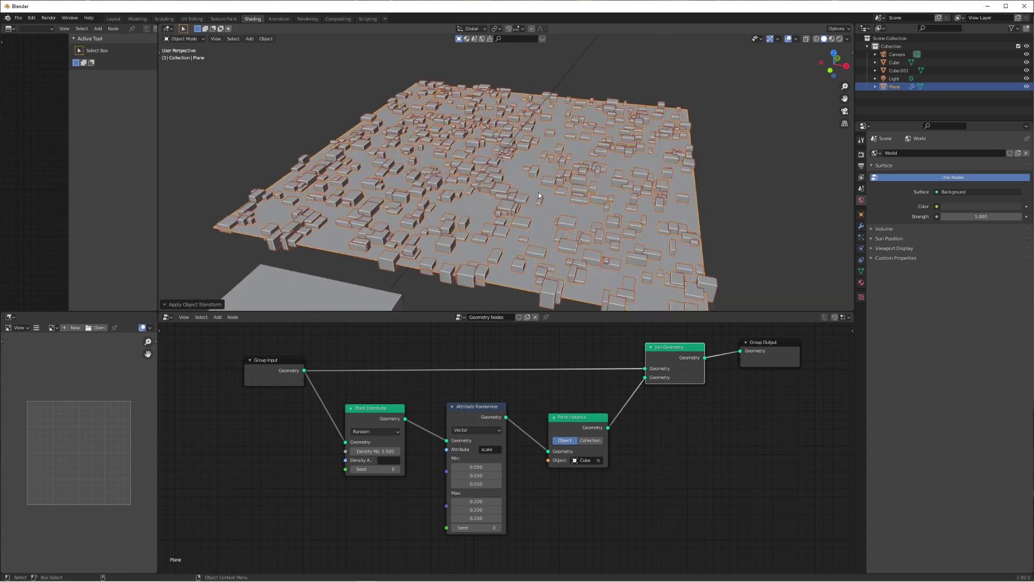
scroll(538, 191, up, 3)
middle_drag(539, 191, 525, 139)
scroll(565, 170, down, 3)
scroll(554, 169, down, 2)
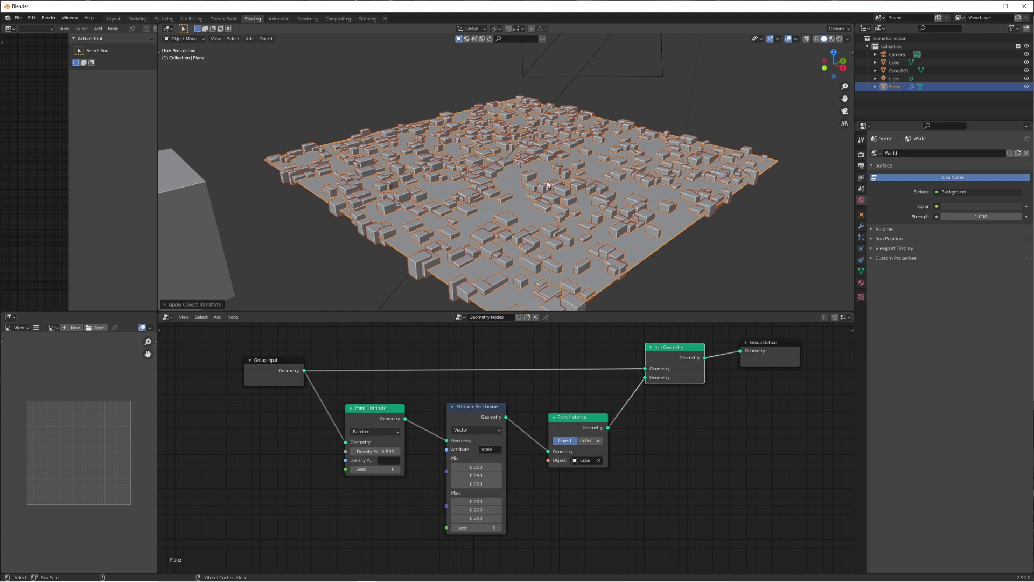
- Set all three Max values of the Attribute Randomize node to 0.3
scroll(548, 184, up, 2)
middle_drag(548, 184, 572, 171)
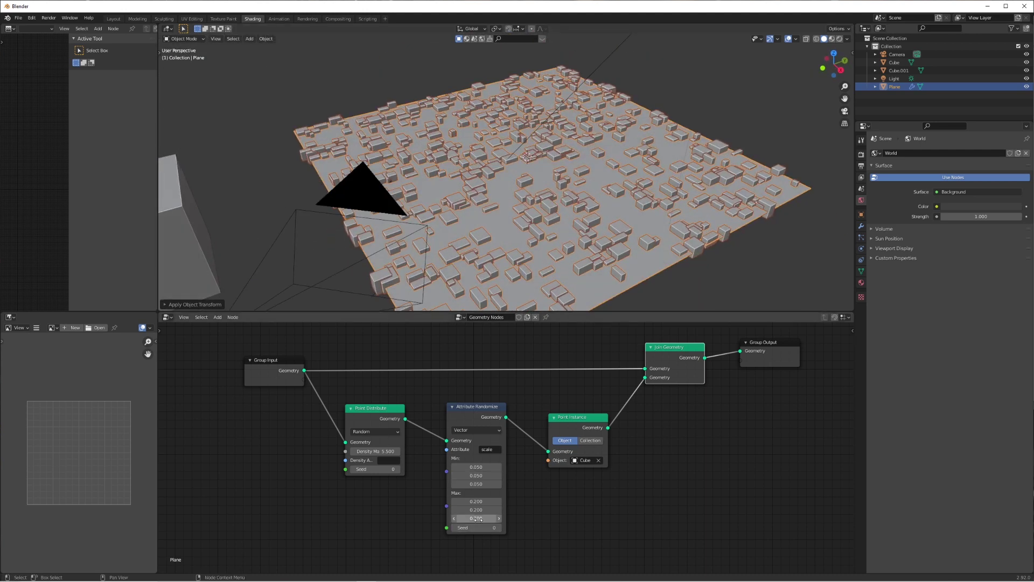
mouse_move(479, 518)
mouse_down()
mouse_move(538, 519)
mouse_move(479, 509)
mouse_move(617, 510)
mouse_move(476, 510)
mouse_move(525, 501)
mouse_move(477, 502)
mouse_up()
middle_drag(592, 141, 558, 198)
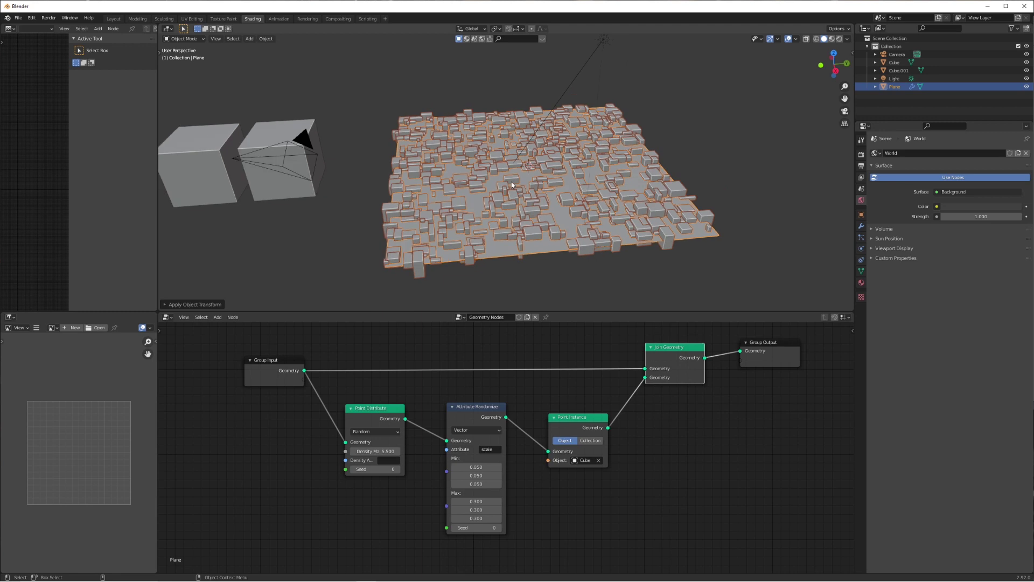
- Rename the object Cube to SmallBuilding
click(286, 133)
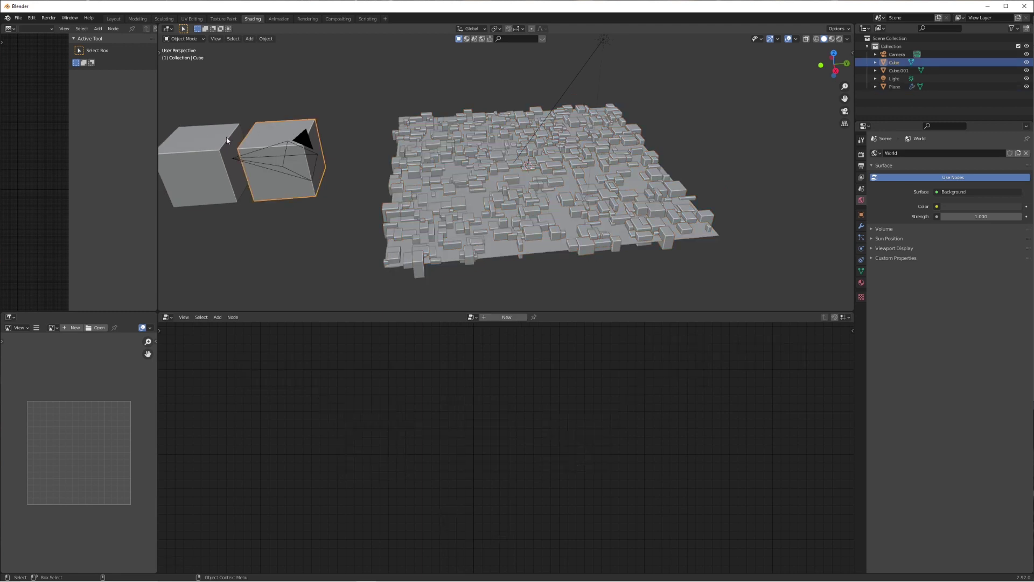
double_click(895, 63)
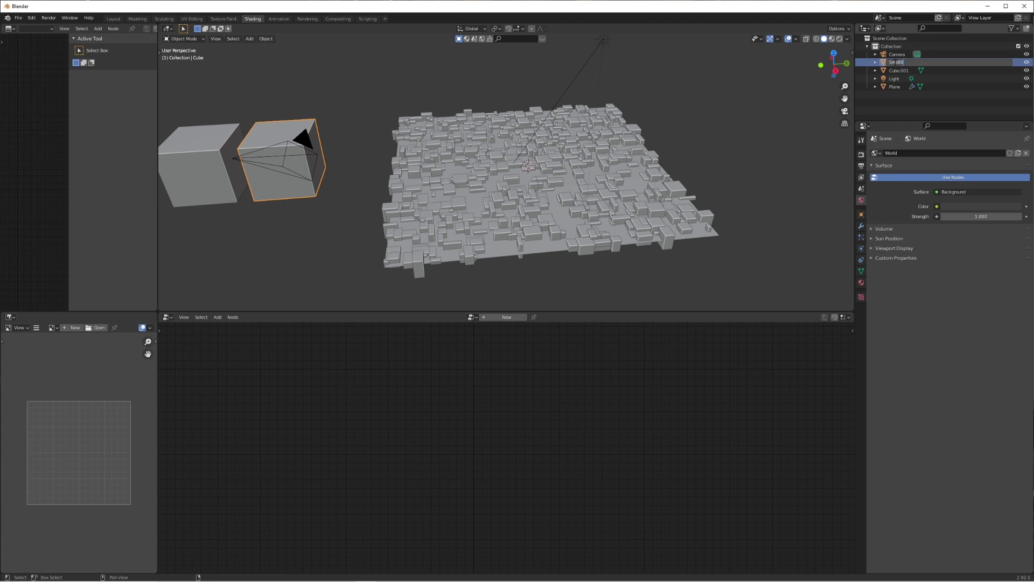
text(SmallBuilding)
key(Return)
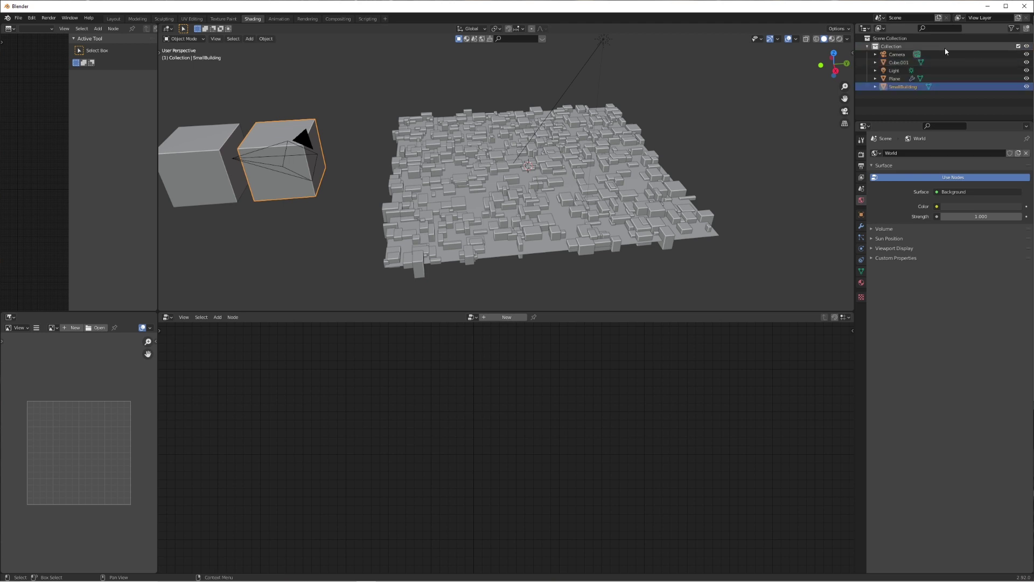
- Rename the object Cube.001 to TallBuilding
click(211, 160)
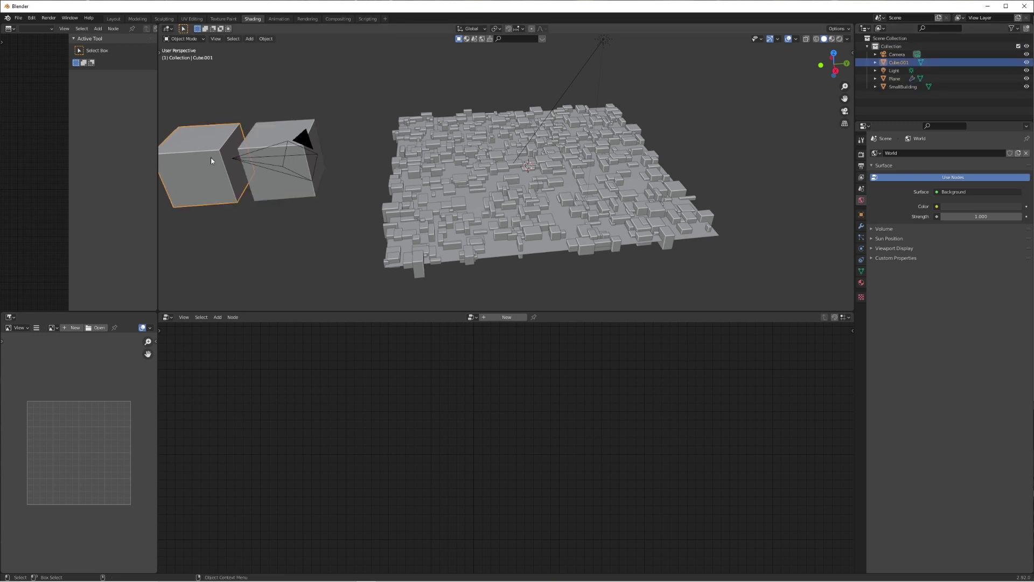
double_click(899, 62)
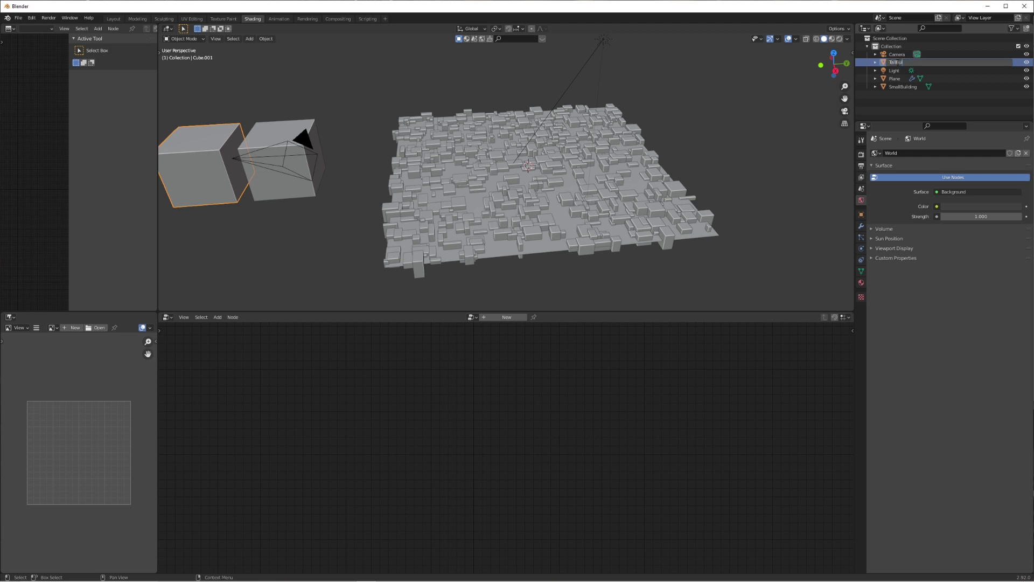
text(TallBuilding)
key(Return)
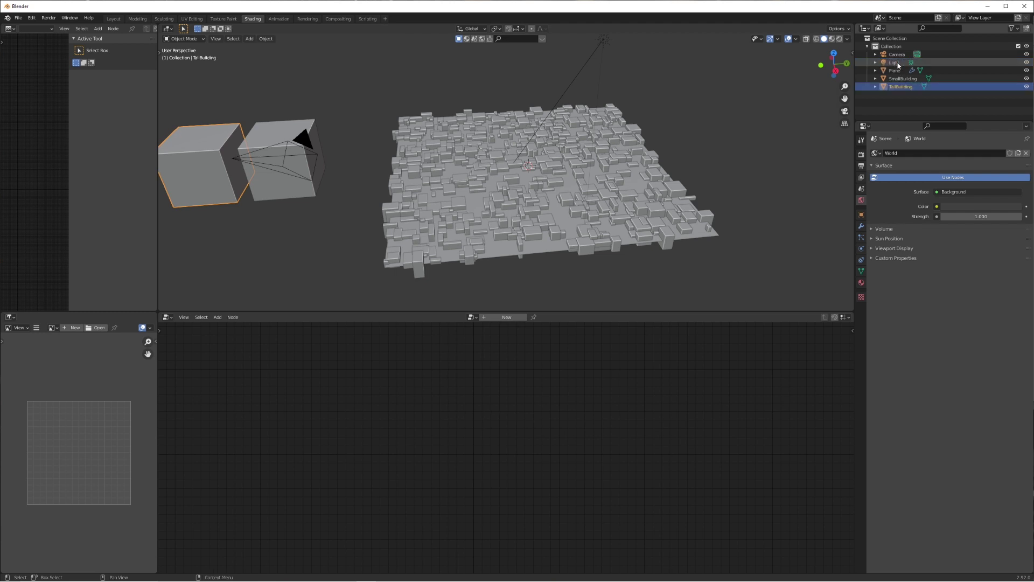
- Select the plane and duplicate its Point Distribute, Attribute Randomize and Point Instance nodes, placing the copies below the originals
click(599, 182)
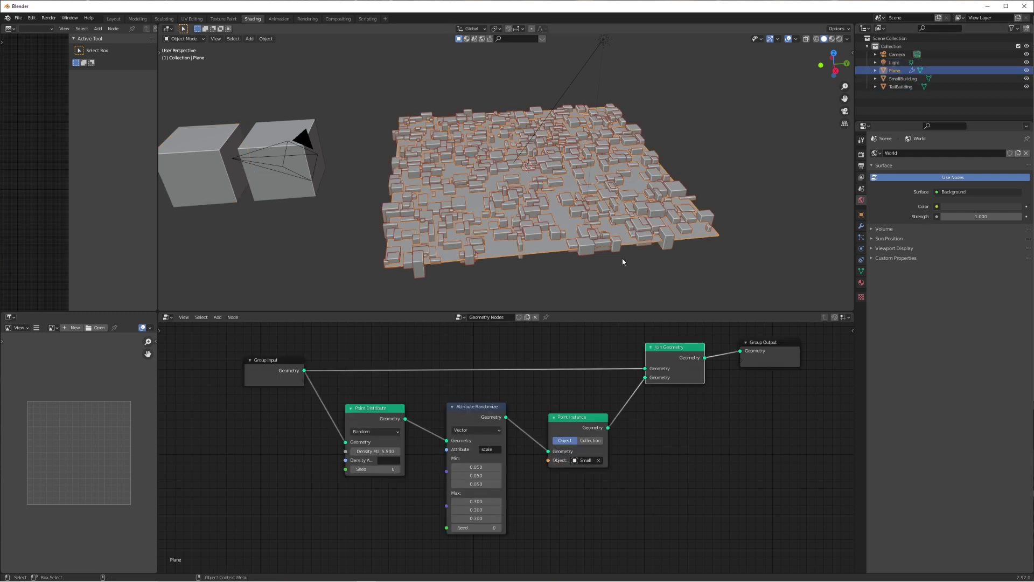
click(581, 459)
key(Return)
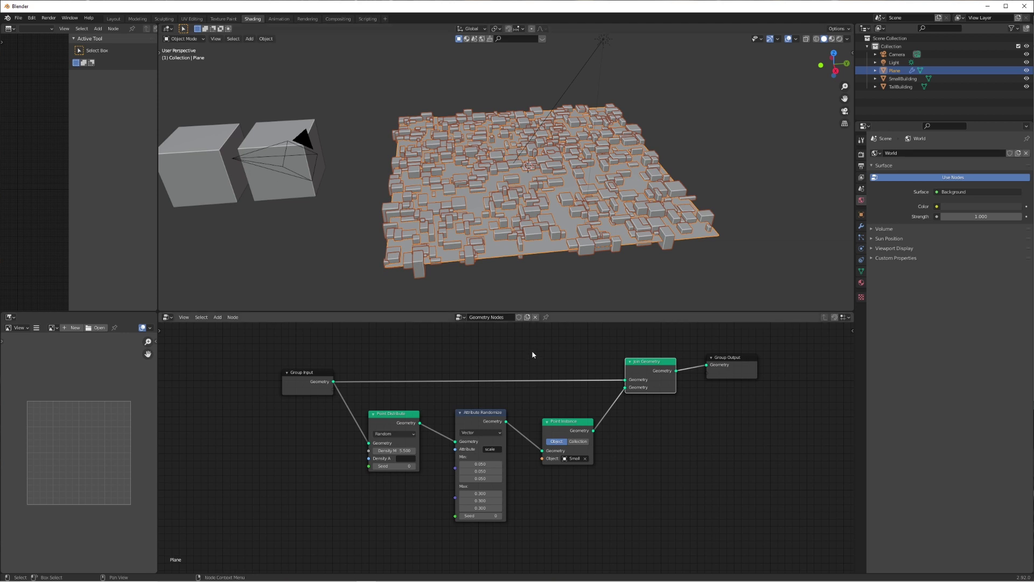
scroll(572, 382, down, 1)
scroll(612, 412, down, 1)
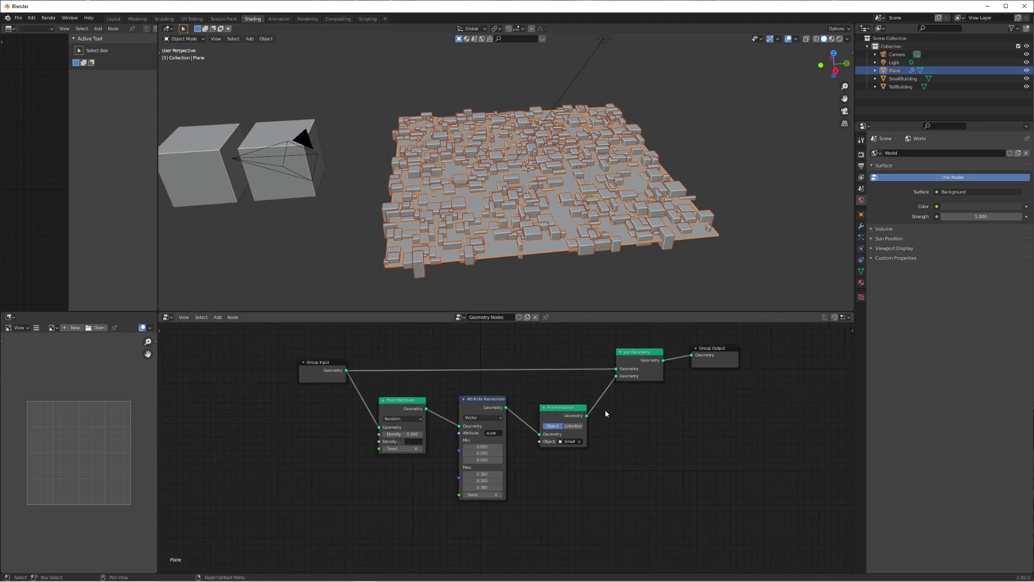
drag(379, 386, 587, 475)
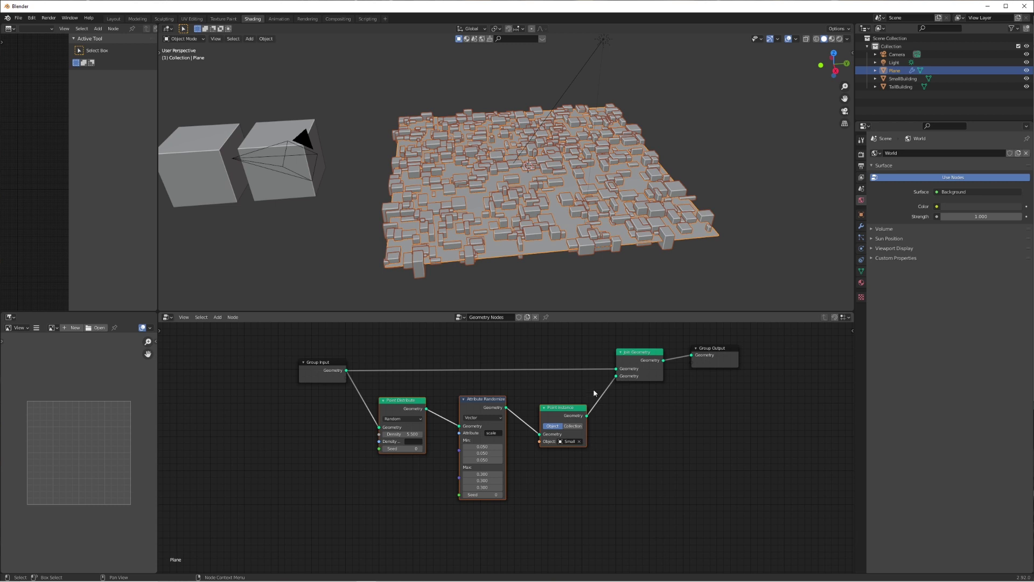
key(shift+d)
click(597, 477)
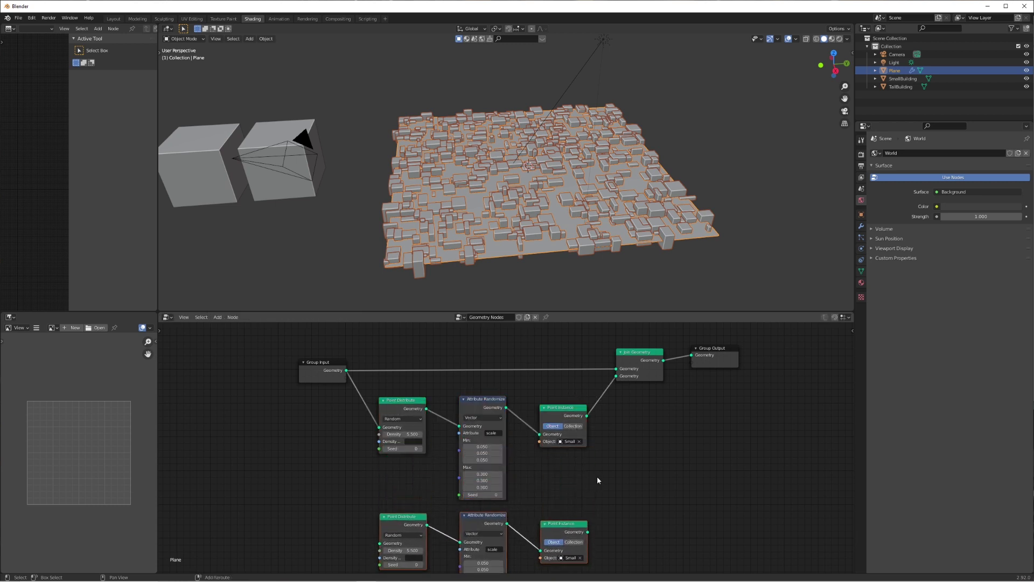
shift+scroll(601, 470, down, 2)
scroll(601, 471, down, 2)
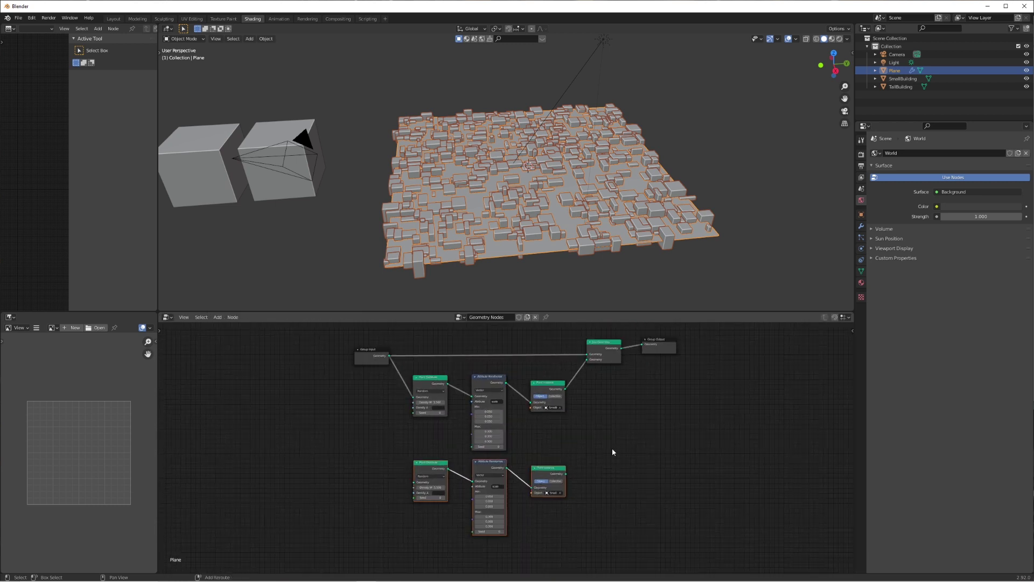
scroll(582, 442, up, 1)
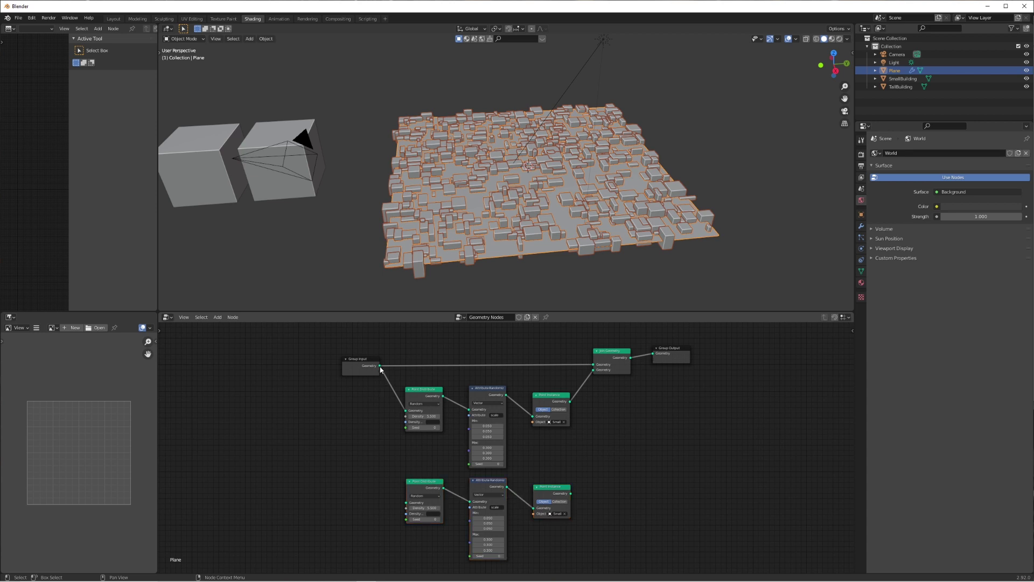
- Feed Group Input's geometry through a reroute into the duplicated Point Distribute and set the duplicated Point Instance's object to TallBuilding
drag(380, 366, 408, 503)
drag(700, 340, 612, 364)
drag(612, 355, 642, 356)
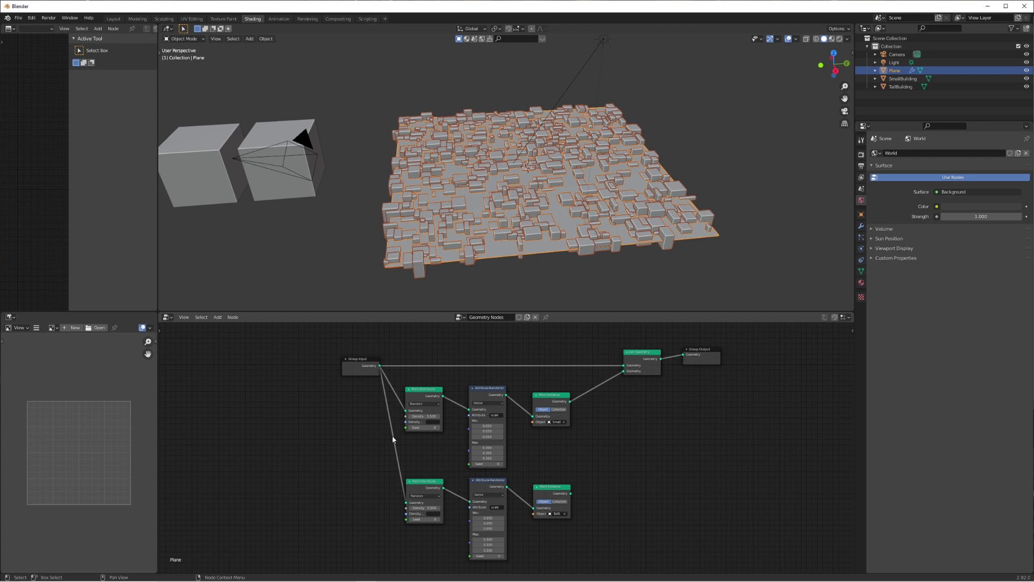
shift+right_drag(399, 438, 390, 445)
drag(396, 446, 381, 501)
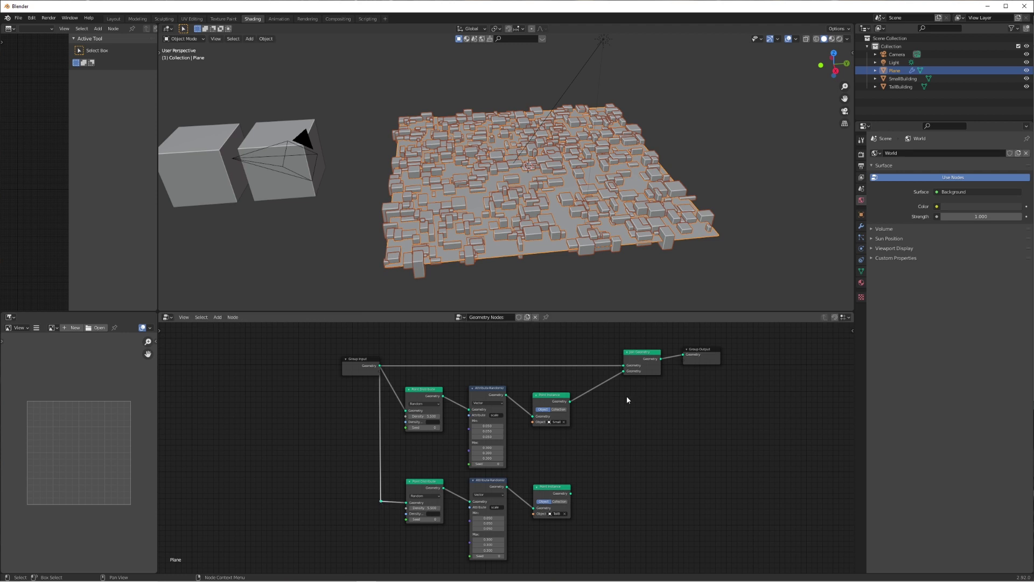
- Merge both Point Instance outputs in a duplicated Join Geometry node and feed its result into the final Join Geometry node
click(646, 357)
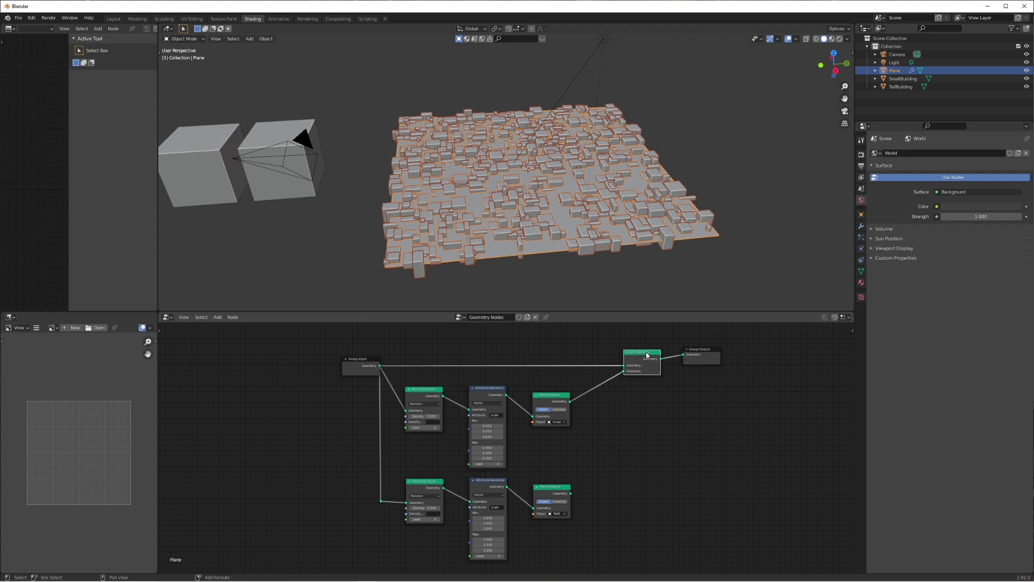
key(shift+d)
click(628, 444)
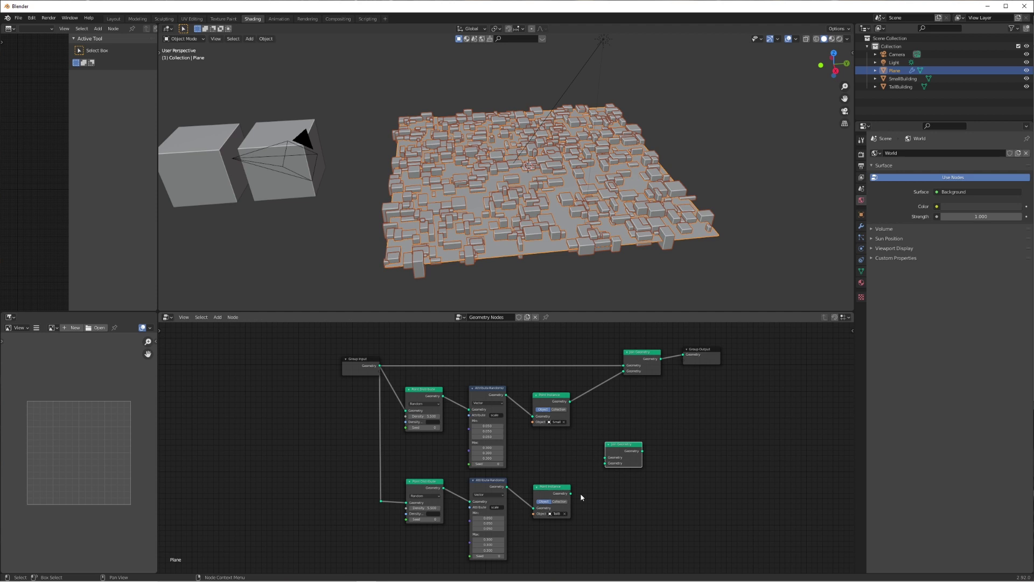
drag(604, 467, 605, 464)
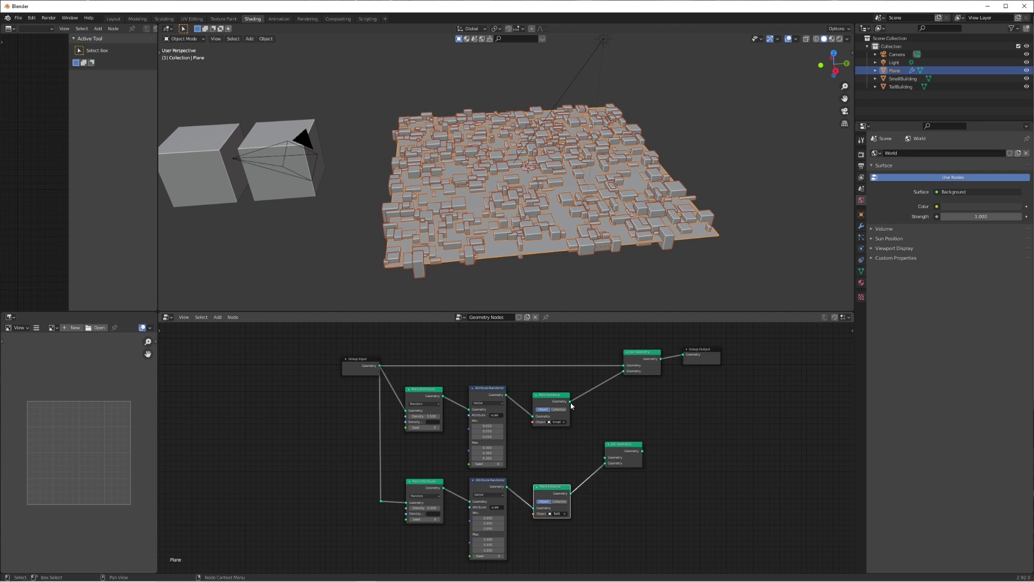
drag(571, 403, 606, 457)
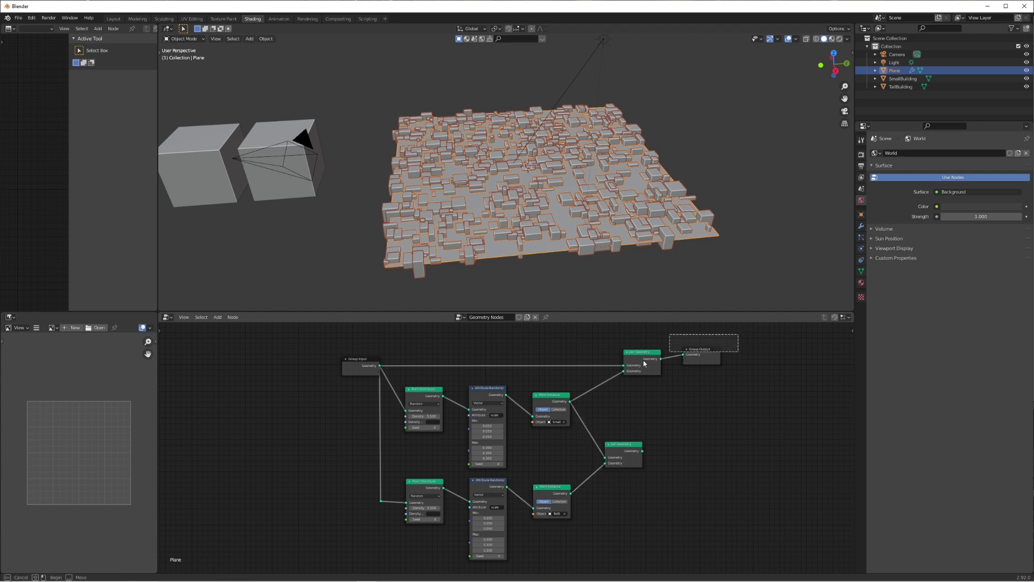
drag(646, 351, 715, 349)
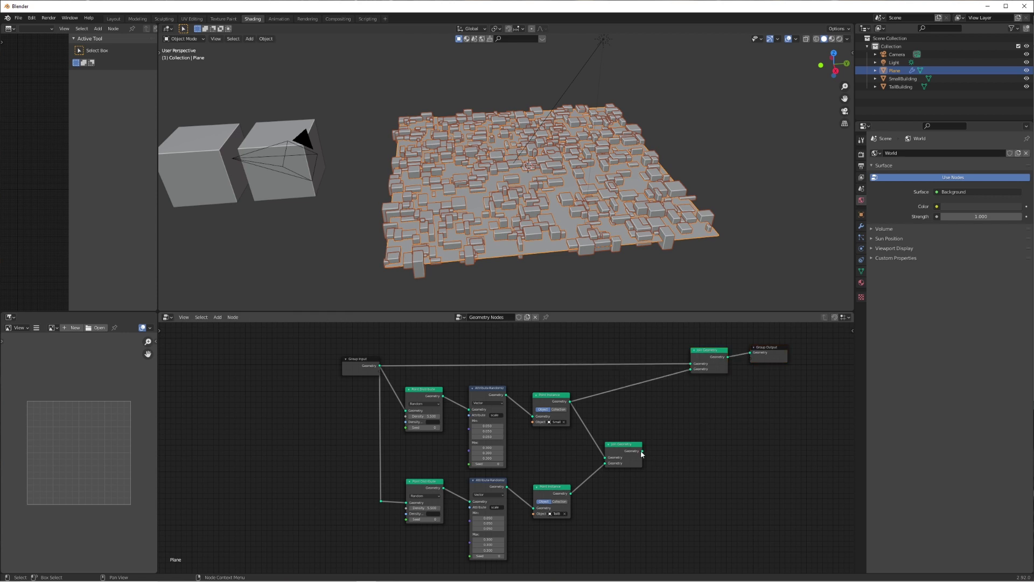
drag(643, 452, 691, 369)
- Change the duplicated Point Distribute's seed and raise the duplicated Attribute Randomize's Z Max to make the TallBuilding instances much taller
drag(424, 519, 437, 519)
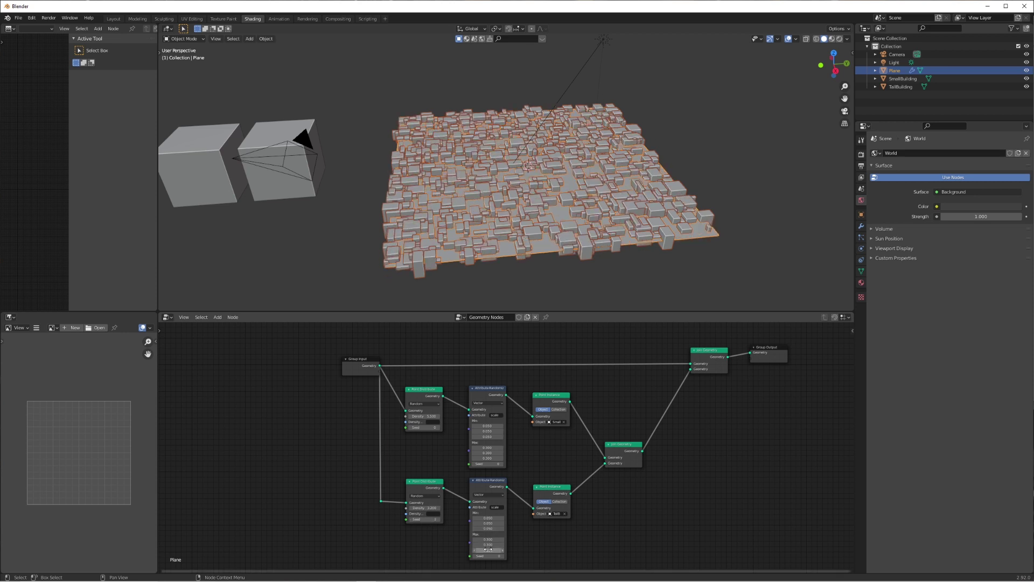
drag(487, 551, 574, 550)
scroll(526, 225, up, 2)
middle_drag(526, 226, 571, 267)
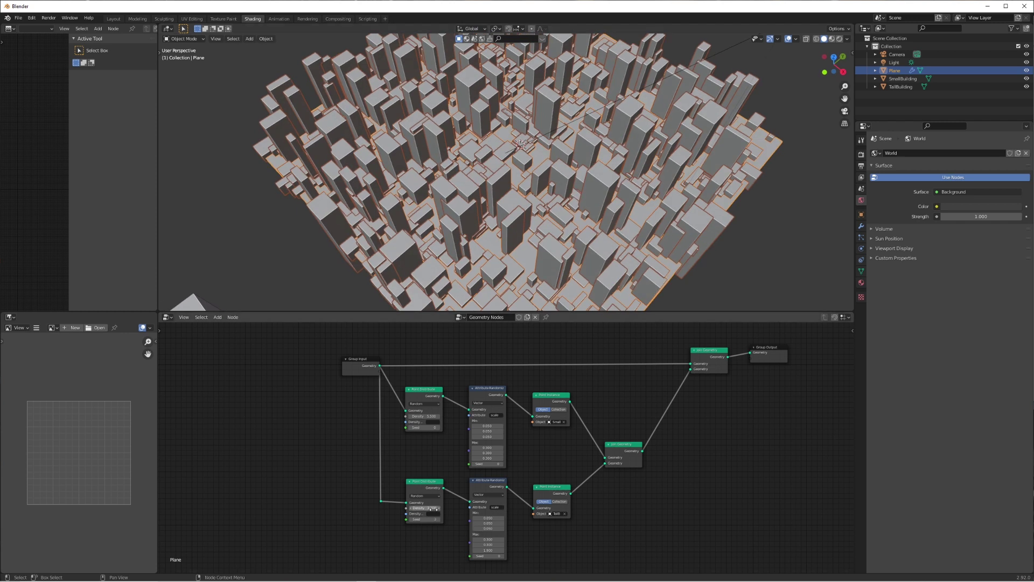
- Lower the Density Max of the duplicated Point Distribute node to thin out the tall buildings
drag(433, 509, 327, 509)
middle_drag(600, 183, 753, 176)
- Hide the 3D viewport overlays and switch the viewport shading to Material Preview
key(shift+alt+z)
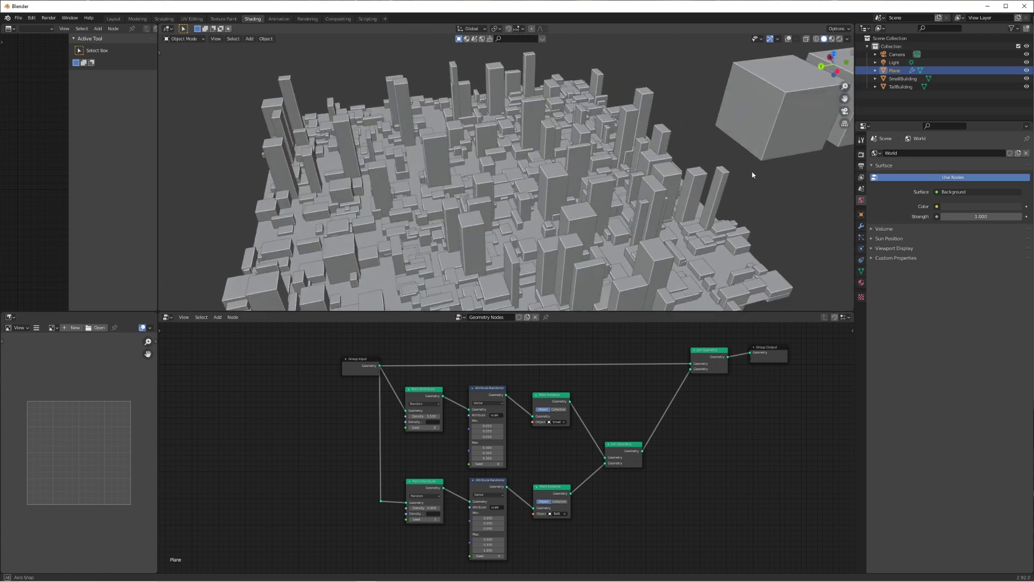
key(z)
click(560, 221)
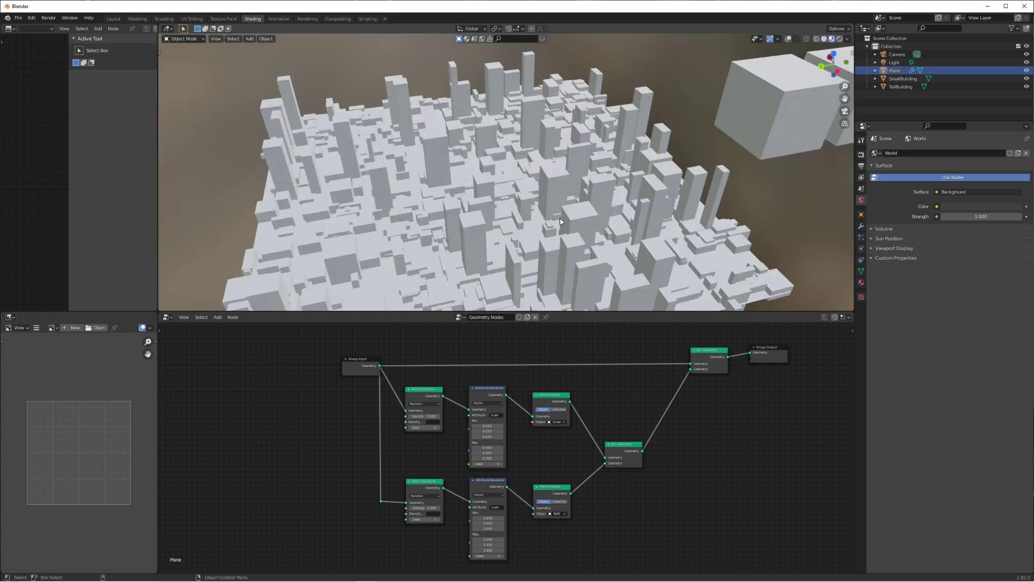
- Enable Ambient Occlusion with a distance of 2.34 m and turn on Bloom in the Eevee render settings
click(861, 154)
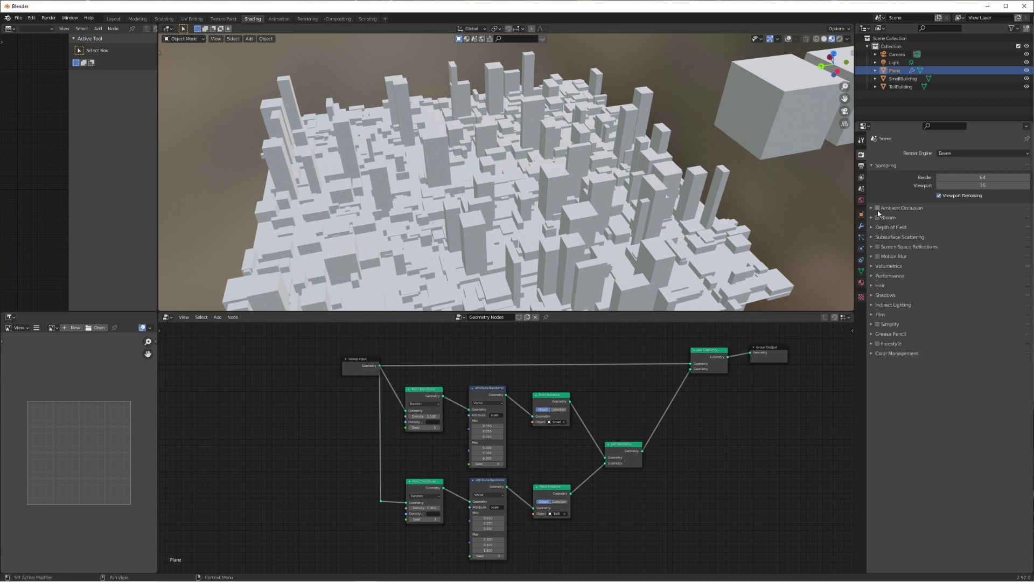
click(892, 208)
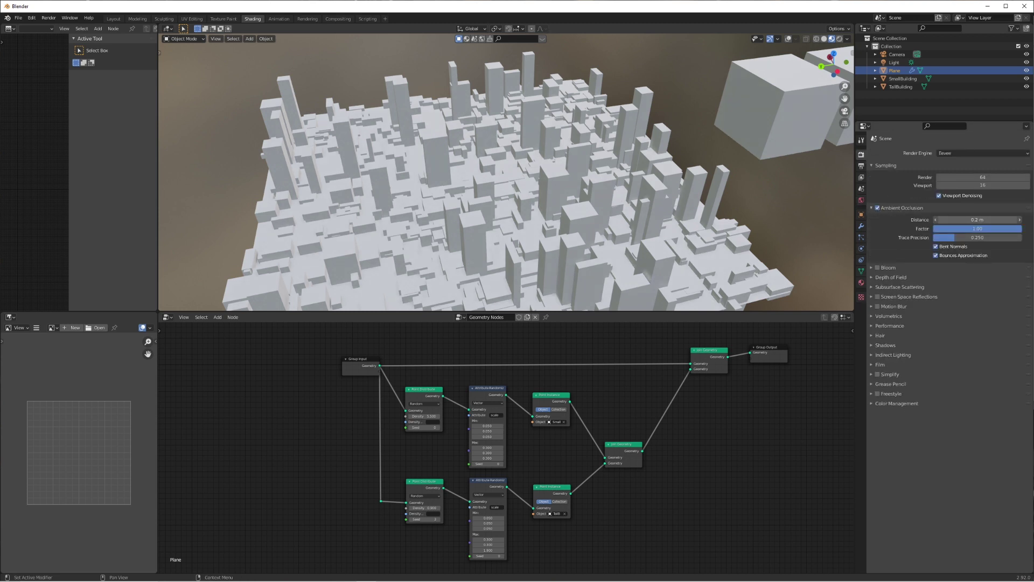
click(878, 268)
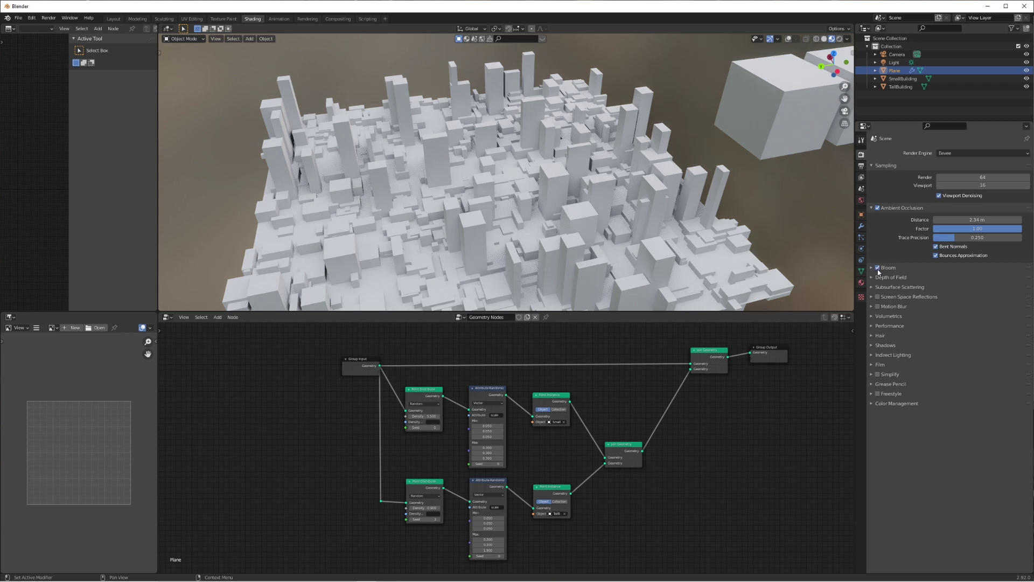
- Enable Screen Space Reflections in the Eevee render settings and examine the effect on the city
click(878, 297)
scroll(655, 221, down, 3)
middle_drag(655, 221, 576, 141)
scroll(539, 159, up, 3)
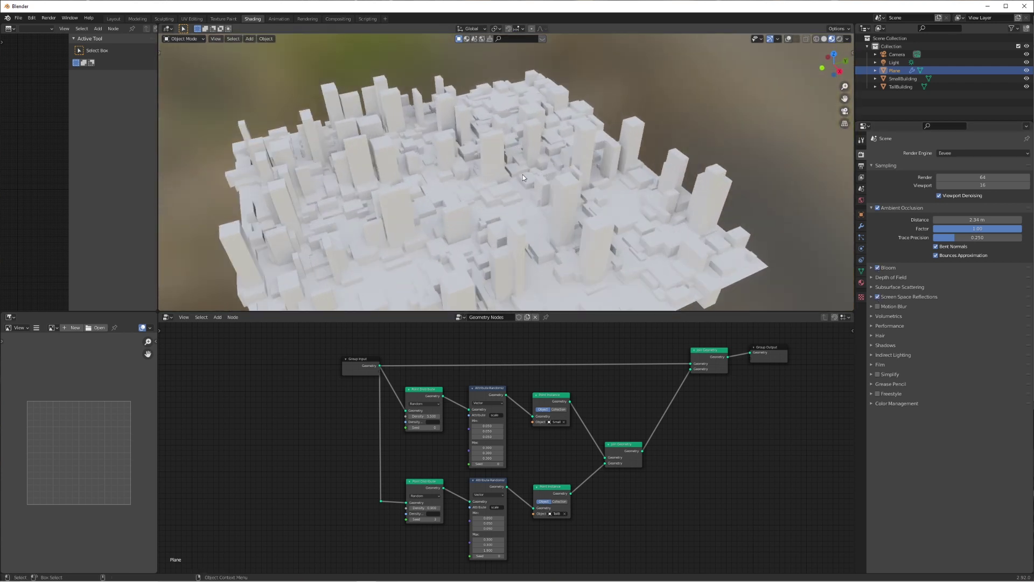
middle_drag(523, 175, 428, 179)
scroll(544, 122, up, 3)
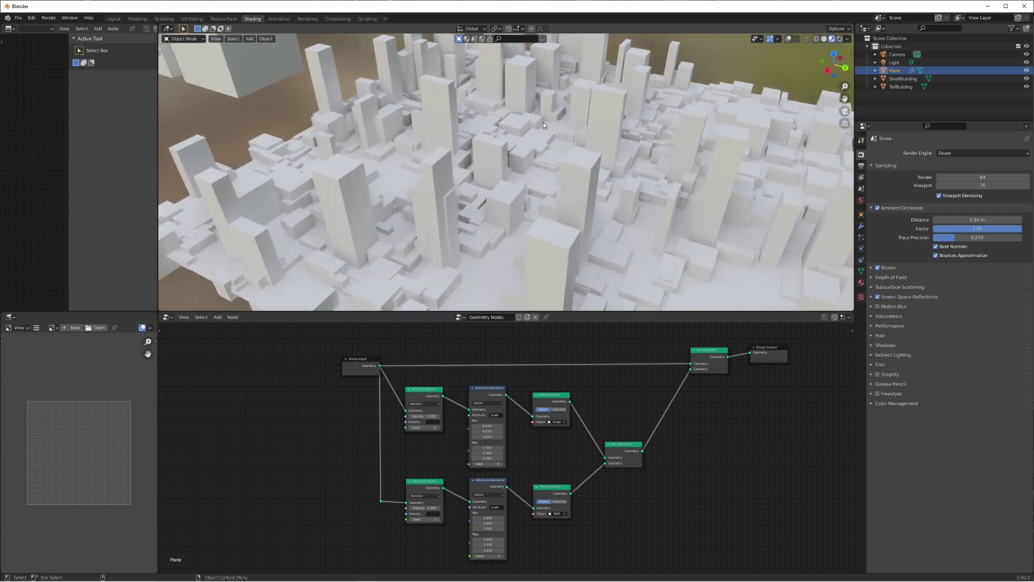
middle_drag(543, 121, 612, 152)
scroll(612, 152, down, 3)
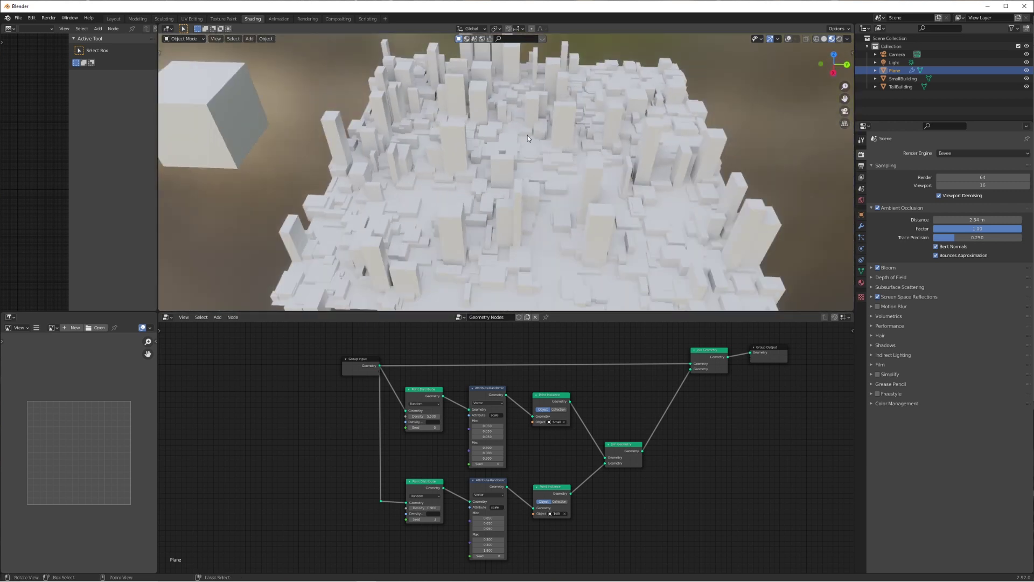
middle_drag(528, 135, 559, 178)
scroll(562, 155, down, 3)
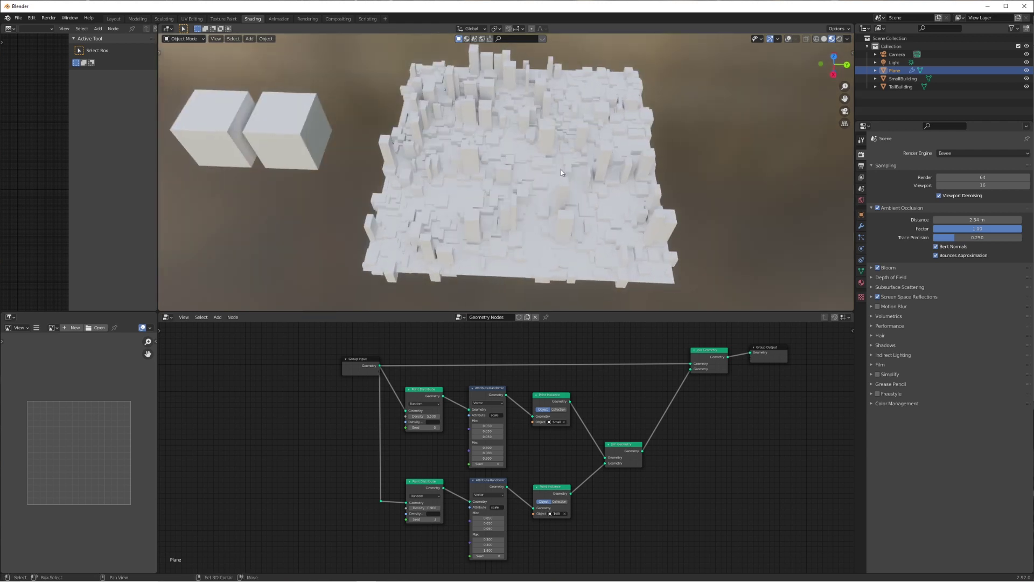
- Add a new plane at the city's base, scale it by 10 as ground, and reselect the original city plane
key(shift+a)
click(595, 168)
text(s10)
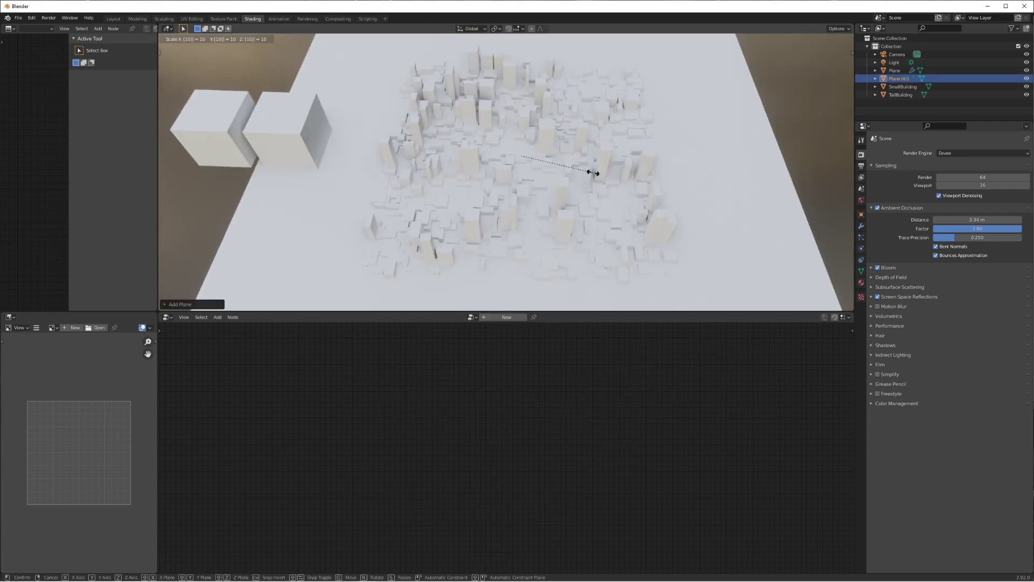
key(Return)
scroll(593, 173, up, 1)
middle_drag(593, 172, 531, 170)
click(552, 224)
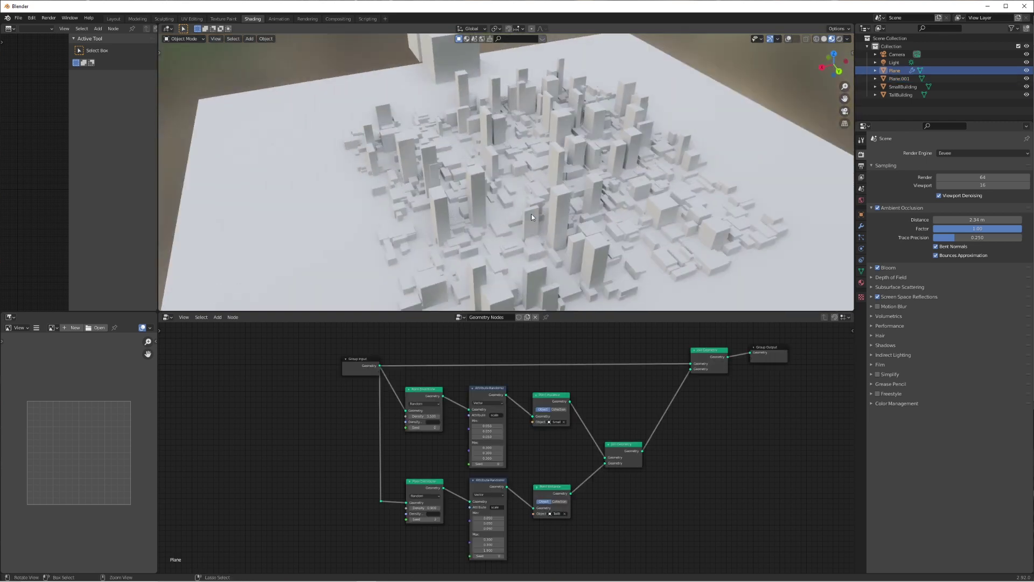
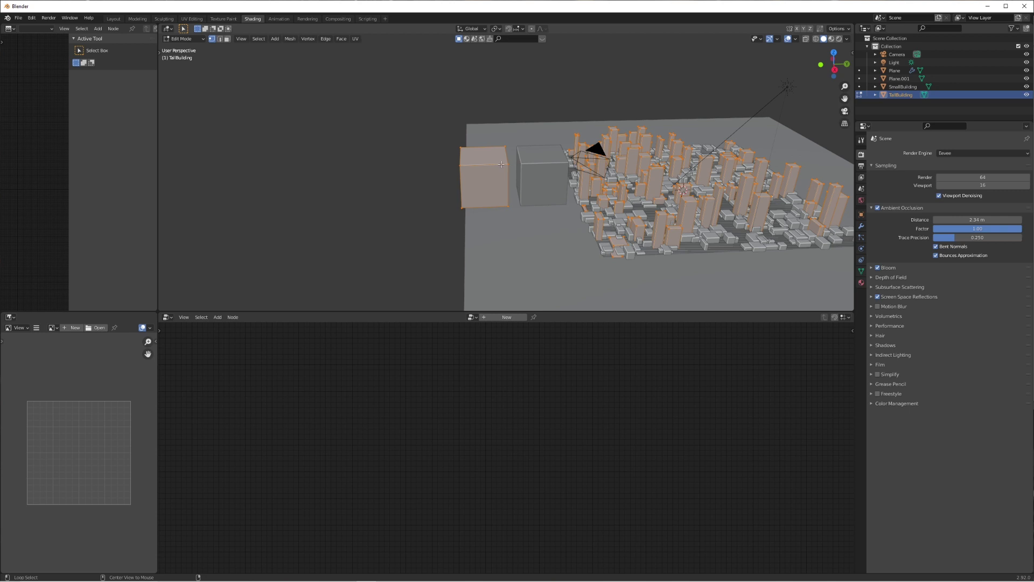
- Cut multiple evenly spaced horizontal edge loops around the TallBuilding cube without sliding them
scroll(512, 173, up, 5)
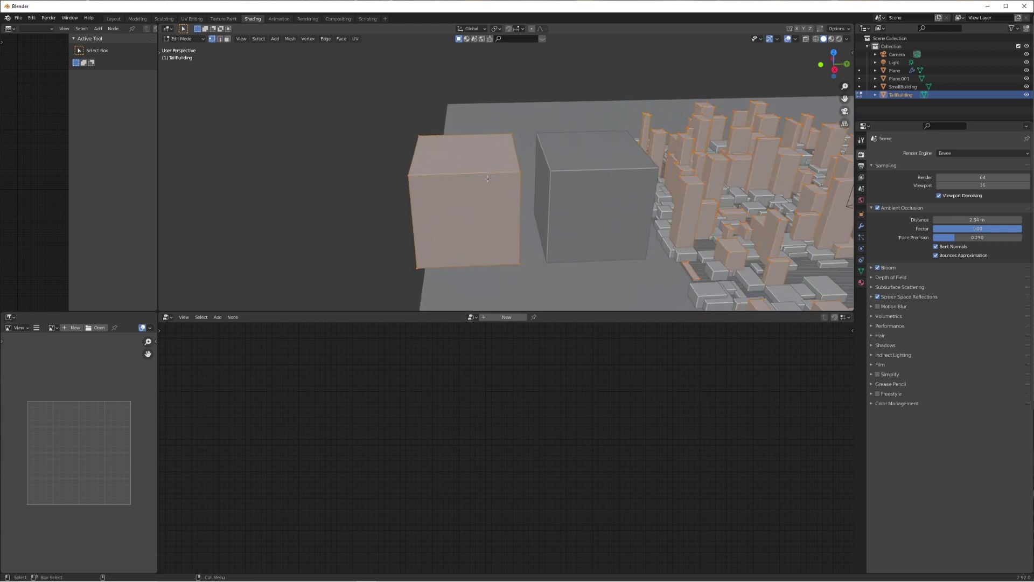
key(ctrl+r)
scroll(523, 198, up, 9)
click(523, 198)
right_click(523, 197)
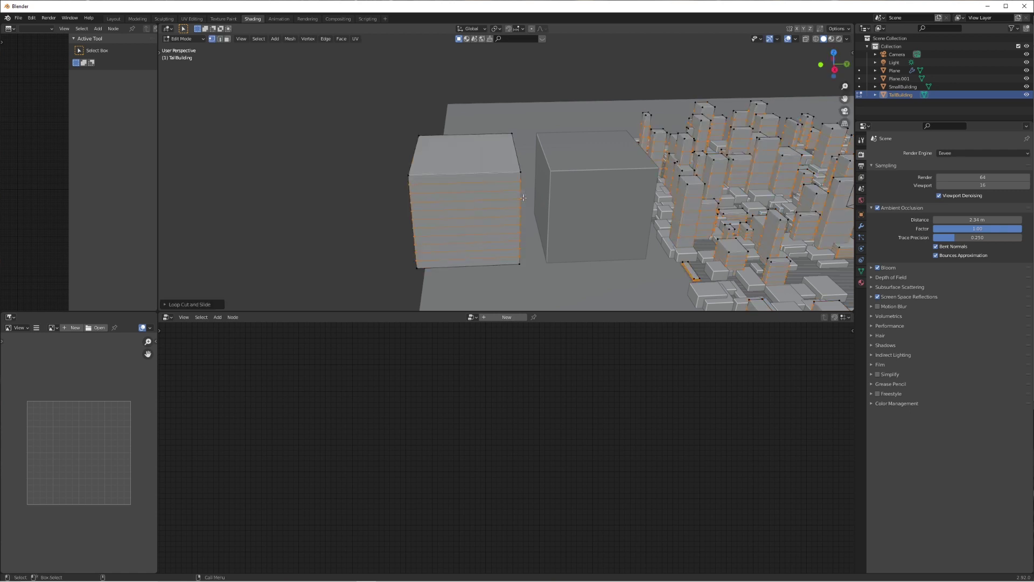
- In face selection mode, select every other horizontal band of faces around the TallBuilding
click(227, 39)
middle_drag(420, 263, 455, 211)
alt+click(356, 212)
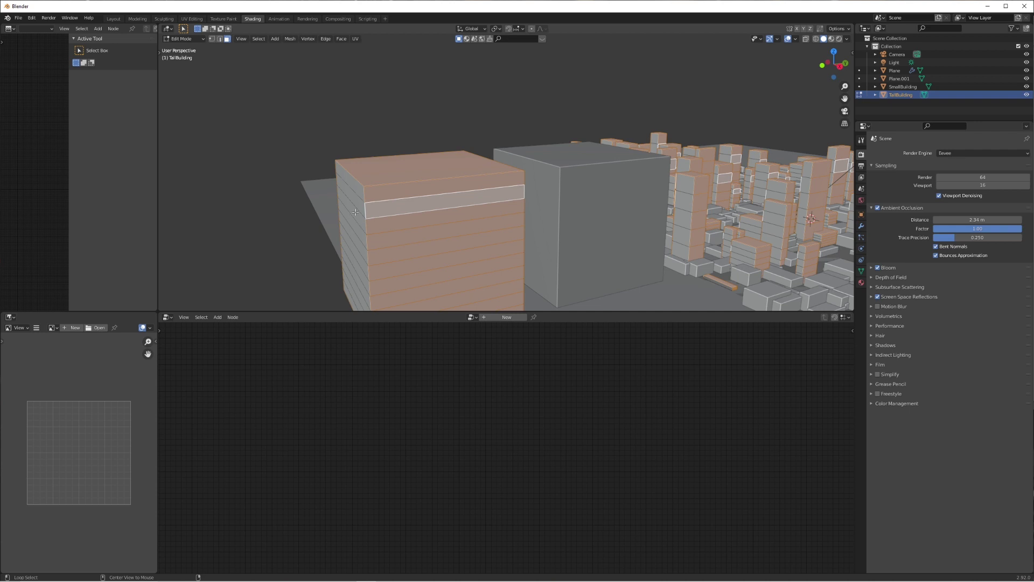
alt+click(364, 209)
middle_drag(365, 209, 395, 223)
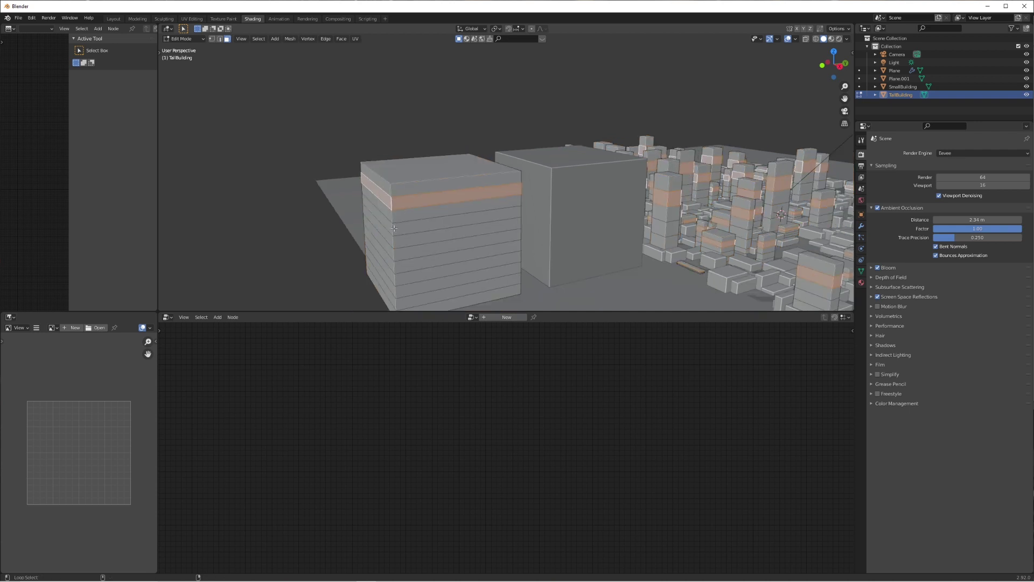
alt+shift+click(391, 229)
alt+shift+click(393, 259)
alt+shift+click(396, 282)
alt+shift+click(395, 304)
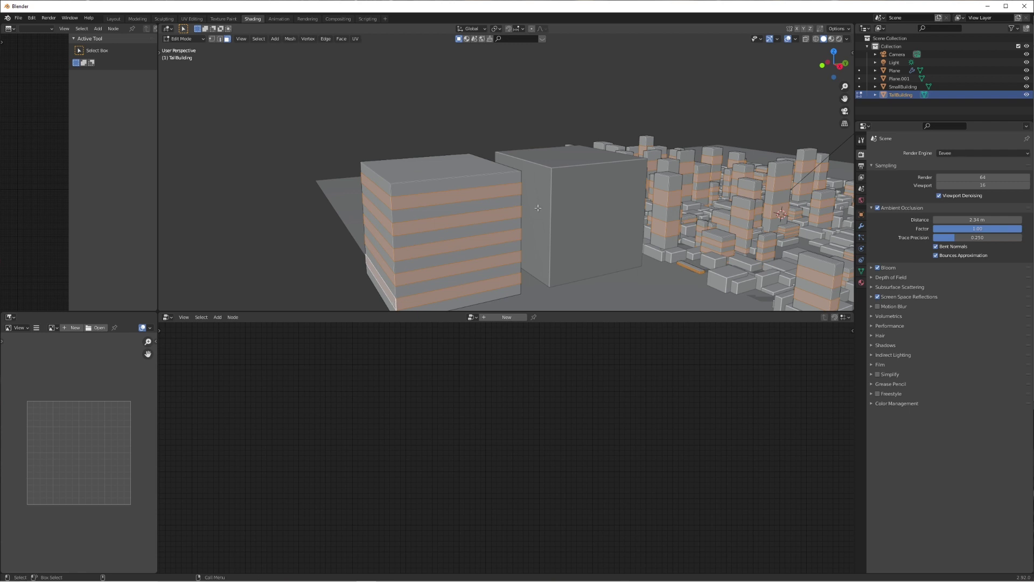
- Extrude the selected TallBuilding bands slightly inward along their normals to form recessed floors
key(alt+e)
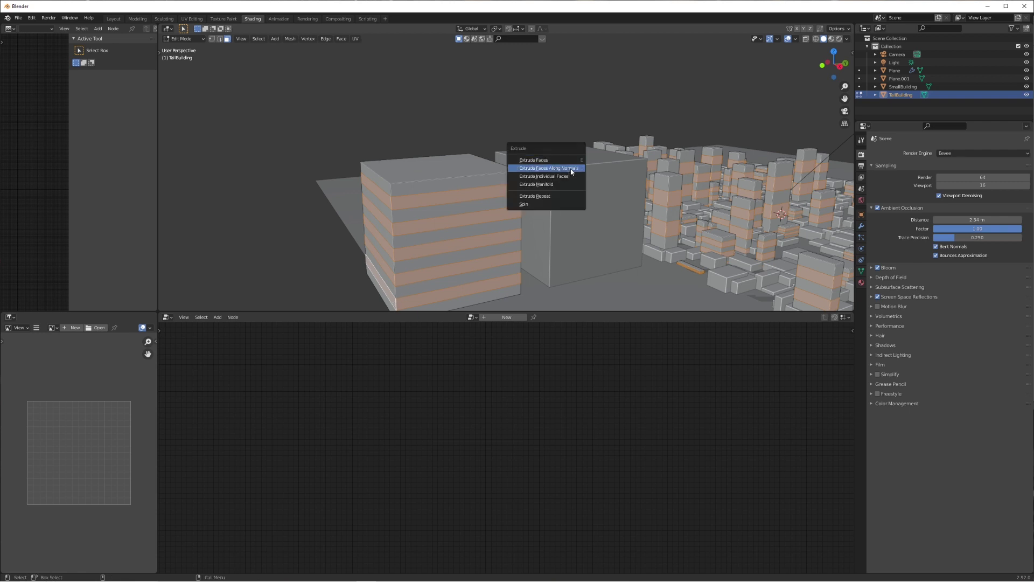
click(571, 172)
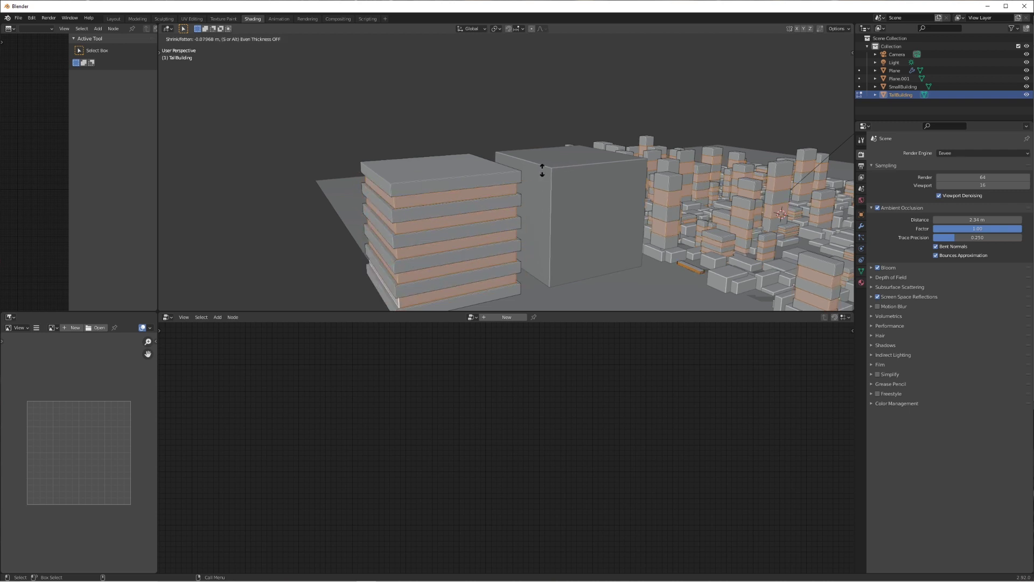
click(548, 169)
- Inset the TallBuilding's top face by about 0.17 m
click(446, 168)
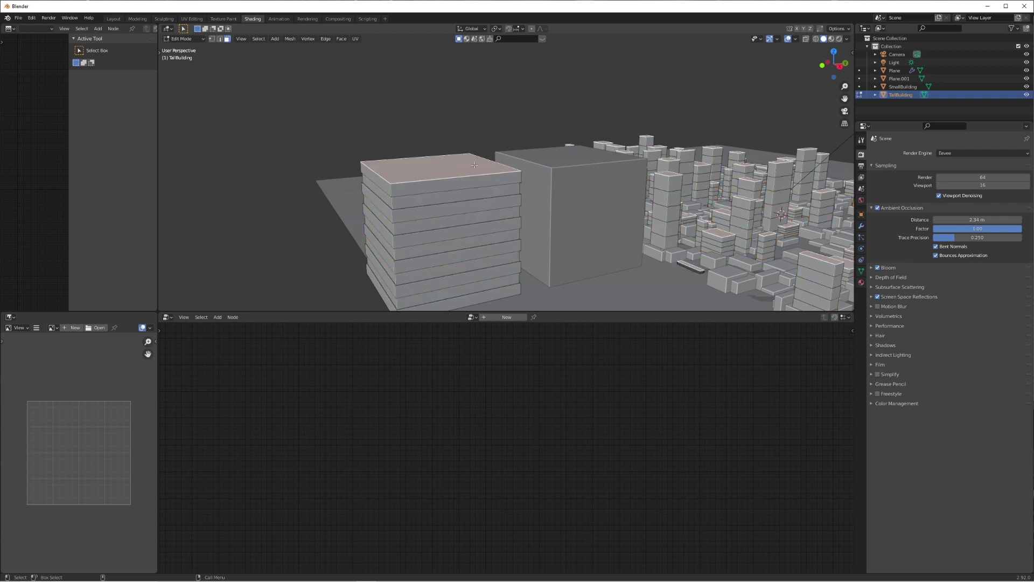
middle_drag(532, 140, 536, 156)
key(i)
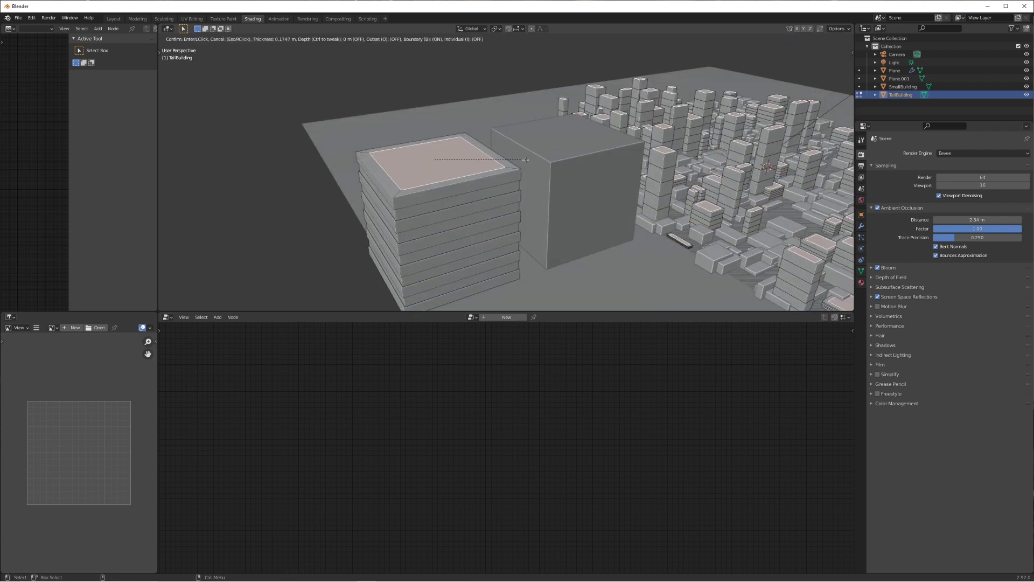
click(525, 160)
- Extrude the TallBuilding's inset roof face, tilt it slightly around the X axis, and return to Object Mode
key(e)
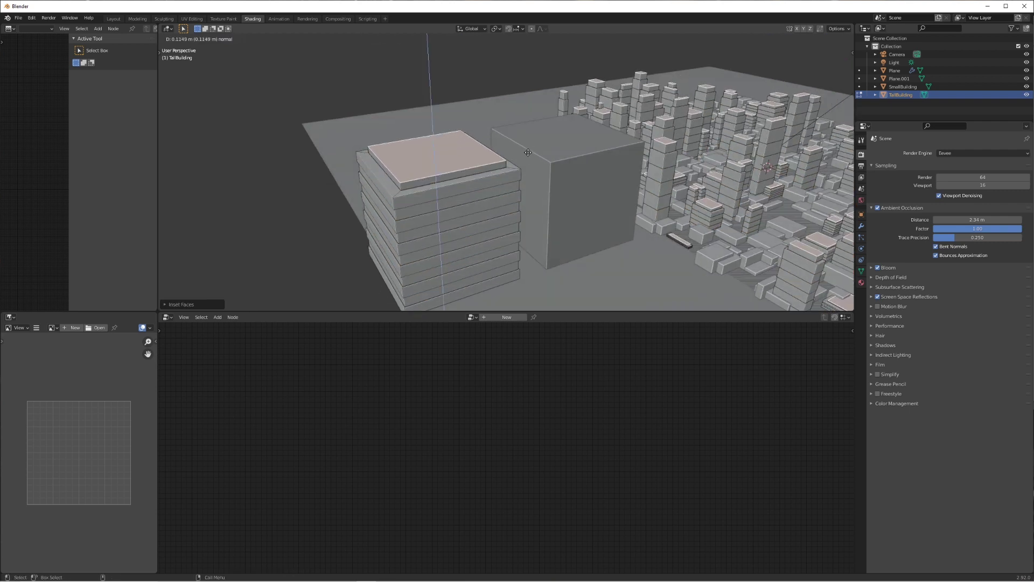
right_click(530, 156)
key(r)
key(x)
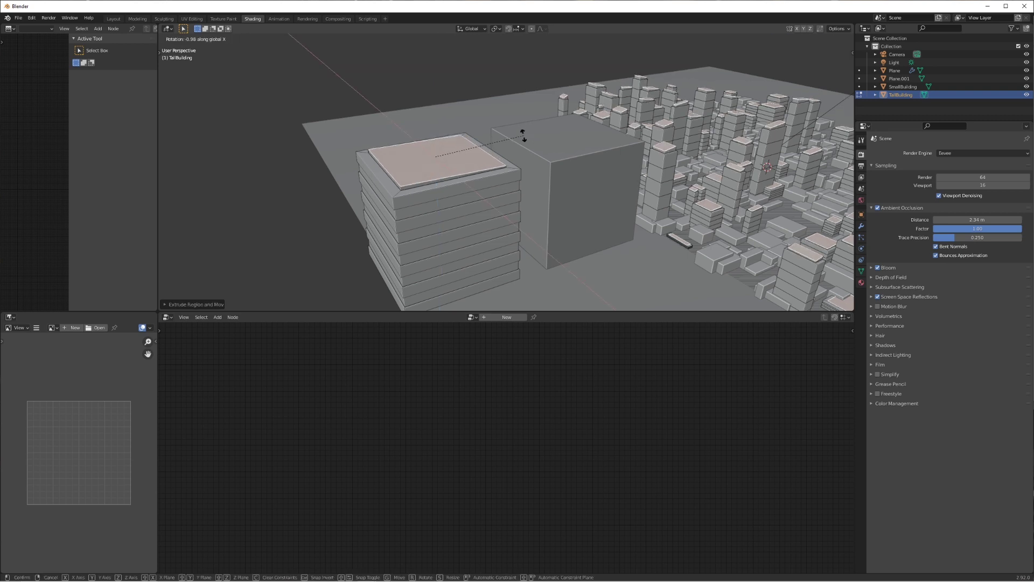
click(523, 135)
key(Tab)
- Select the SmallBuilding cube beside the TallBuilding and enter Edit Mode on it
scroll(549, 162, down, 3)
scroll(543, 155, up, 5)
shift+middle_drag(715, 173, 506, 167)
scroll(543, 156, down, 1)
scroll(533, 183, up, 2)
scroll(506, 167, down, 4)
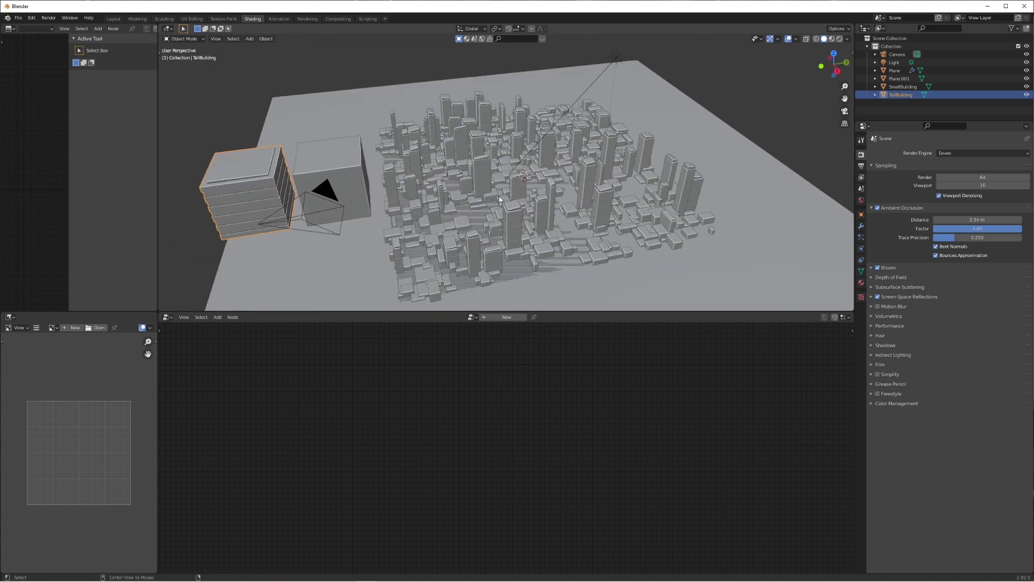
scroll(258, 154, up, 3)
click(245, 141)
shift+middle_drag(245, 142, 382, 151)
scroll(381, 151, down, 2)
key(Tab)
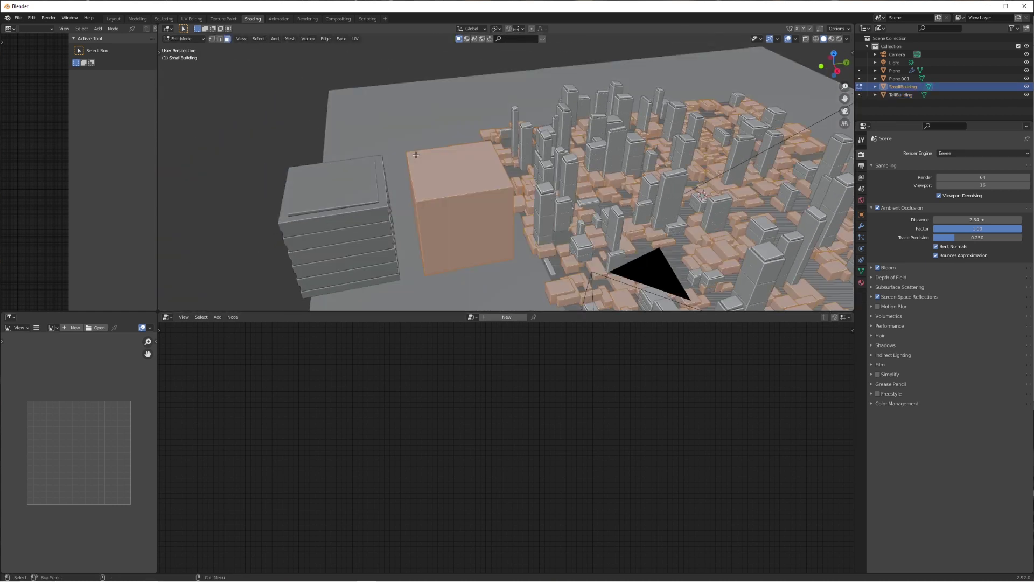
- Inset the SmallBuilding's top face and narrow the inset face along the X axis
scroll(439, 169, up, 2)
key(alt+a)
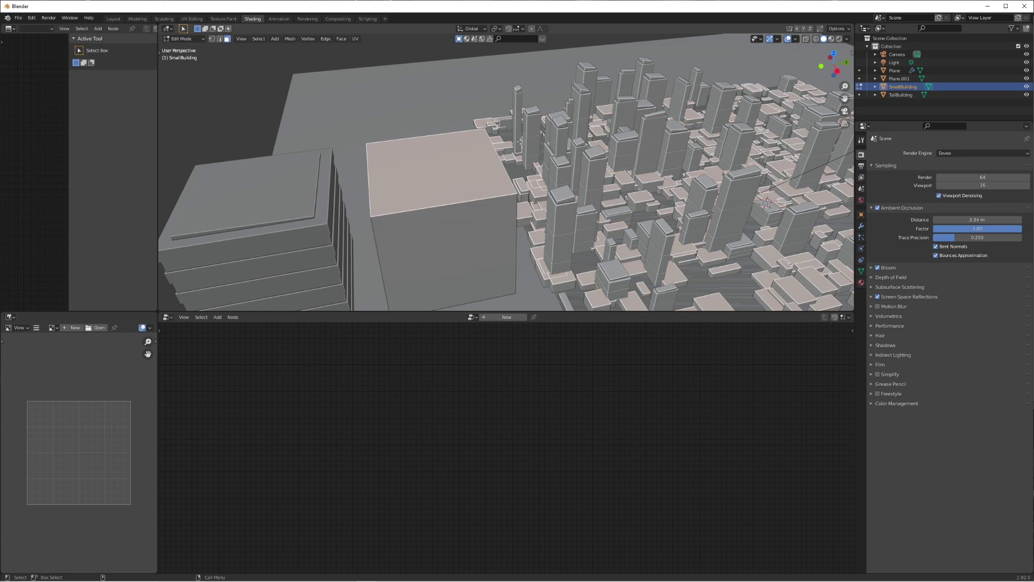
key(i)
click(516, 139)
key(s)
key(x)
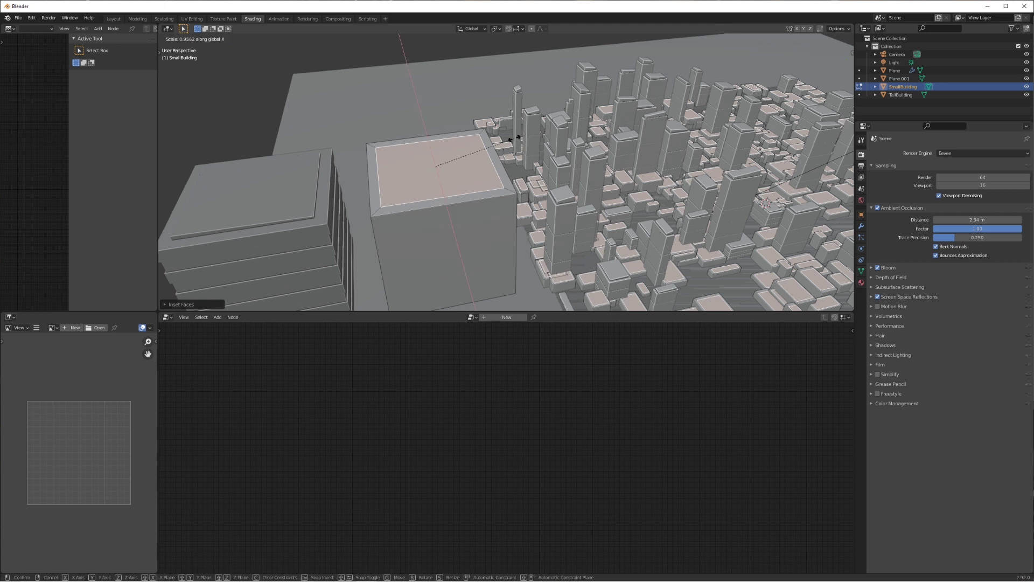
click(490, 146)
- Shift the SmallBuilding's inset roof face along X toward one edge, extrude it up about 0.13 m, and leave Edit Mode
key(g)
key(x)
key(z)
key(z)
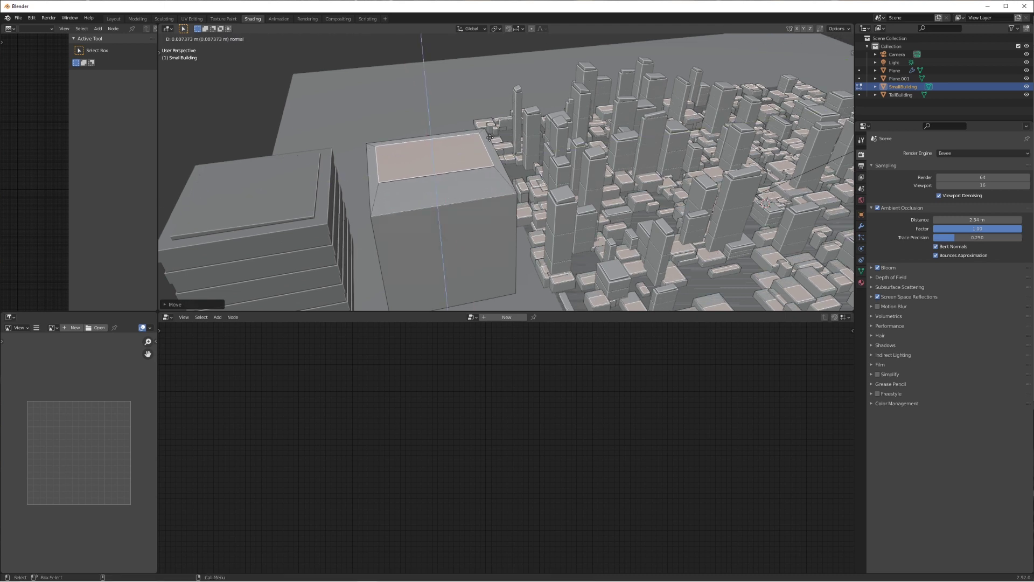
click(491, 134)
key(e)
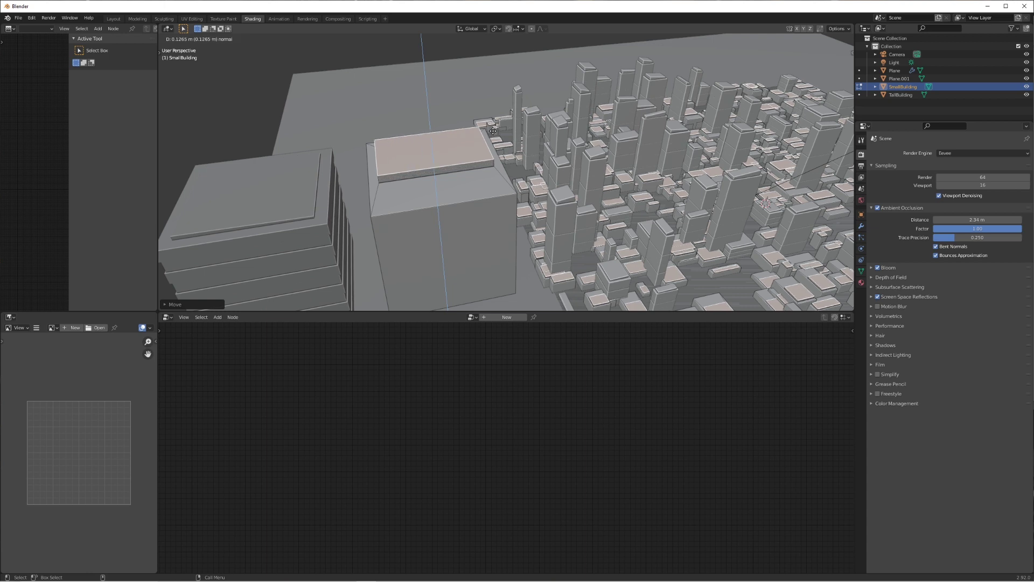
click(495, 130)
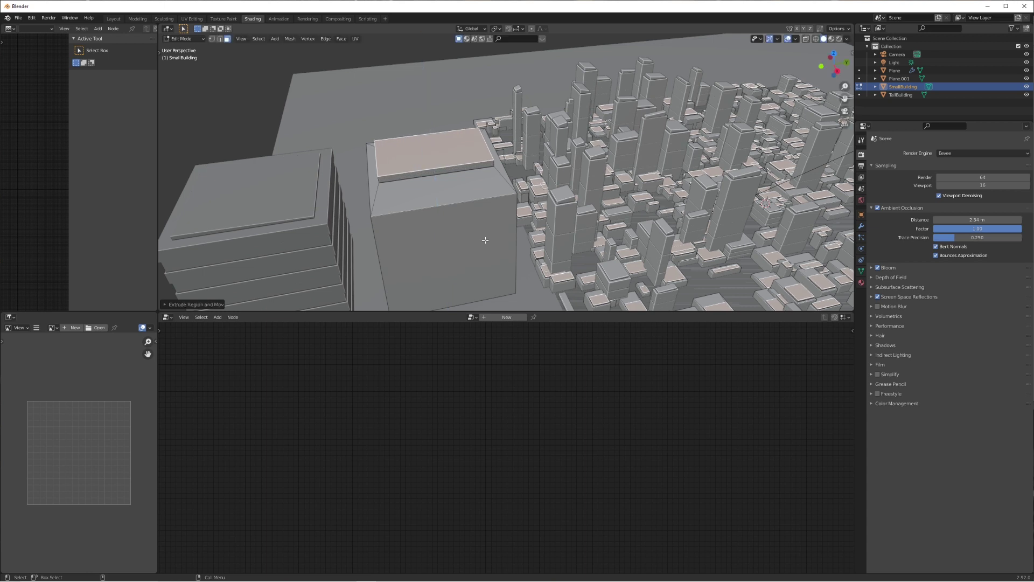
key(Tab)
- Switch the 3D viewport shading to Material Preview
mouse_move(496, 224)
middle_down()
mouse_move(600, 238)
mouse_move(185, 161)
mouse_move(526, 236)
mouse_move(553, 181)
middle_up()
key(z)
click(482, 221)
mouse_move(454, 172)
shift+middle_down()
mouse_move(490, 186)
mouse_move(557, 150)
mouse_move(461, 140)
mouse_move(531, 217)
shift+middle_up()
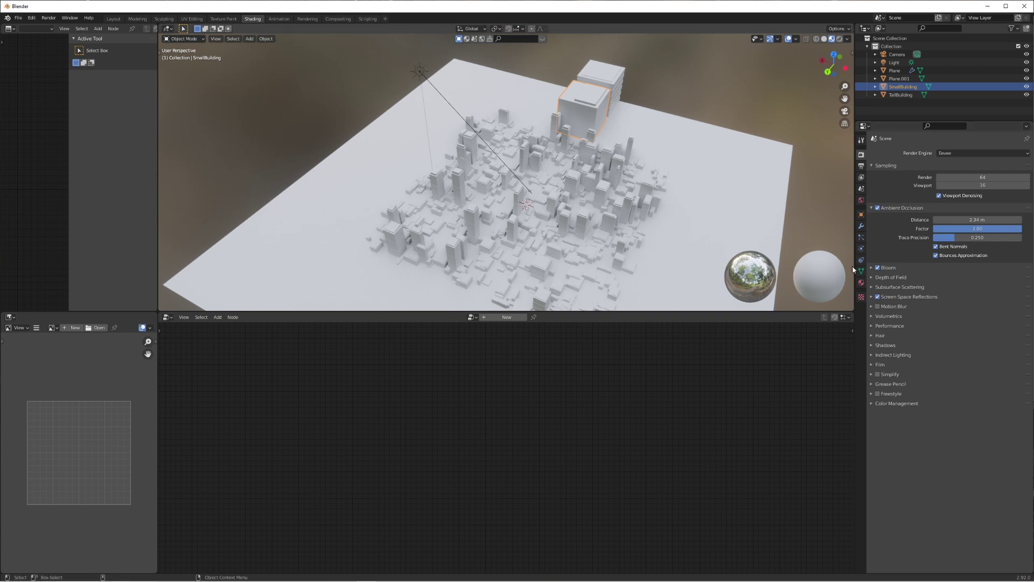
- Select the city plane and raise Density Max on both Point Distribute nodes to pack in more small and tall buildings
alt+middle_click(587, 195)
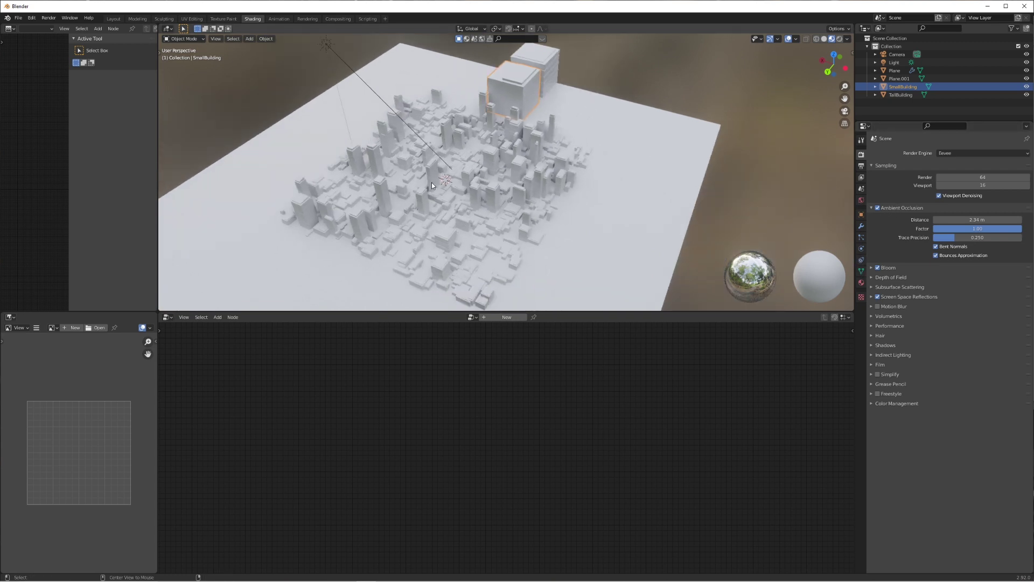
alt+middle_click(431, 182)
scroll(535, 181, up, 2)
middle_drag(535, 181, 506, 157)
click(544, 215)
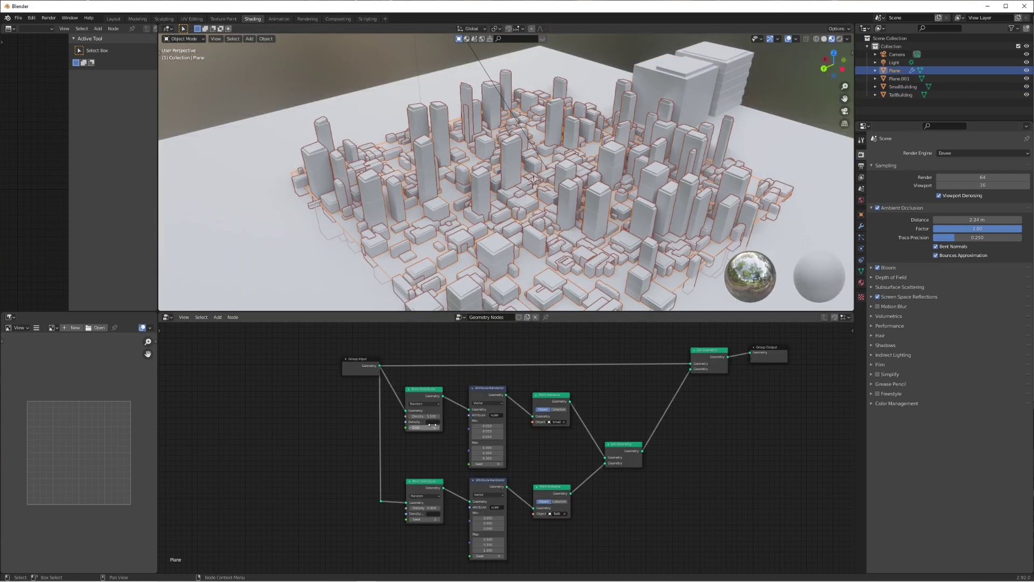
drag(424, 416, 438, 416)
drag(425, 508, 437, 508)
- Scale the city plane by 2 and apply its scale
scroll(579, 157, down, 3)
text(s)
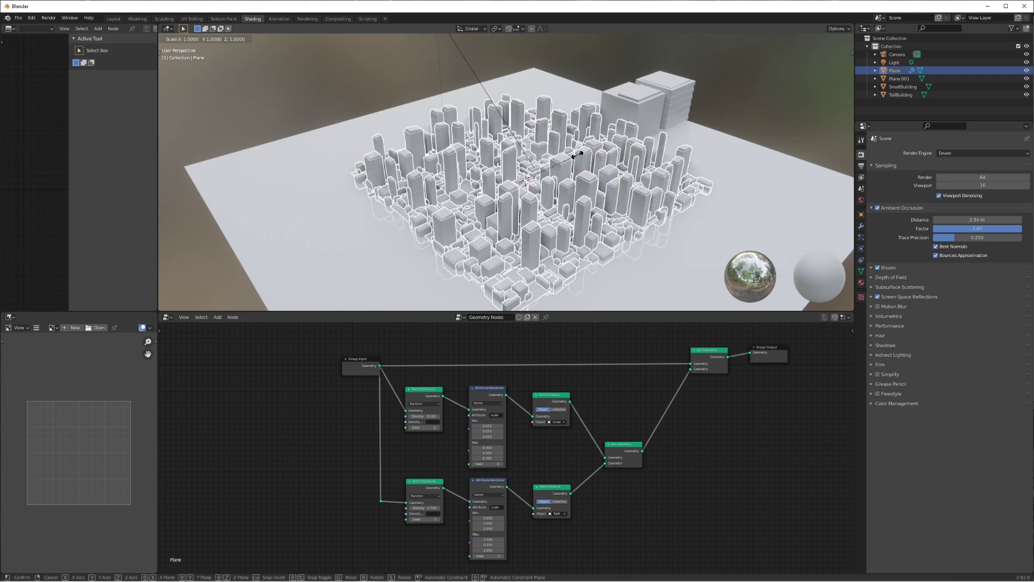
text(2)
key(Return)
key(ctrl+a)
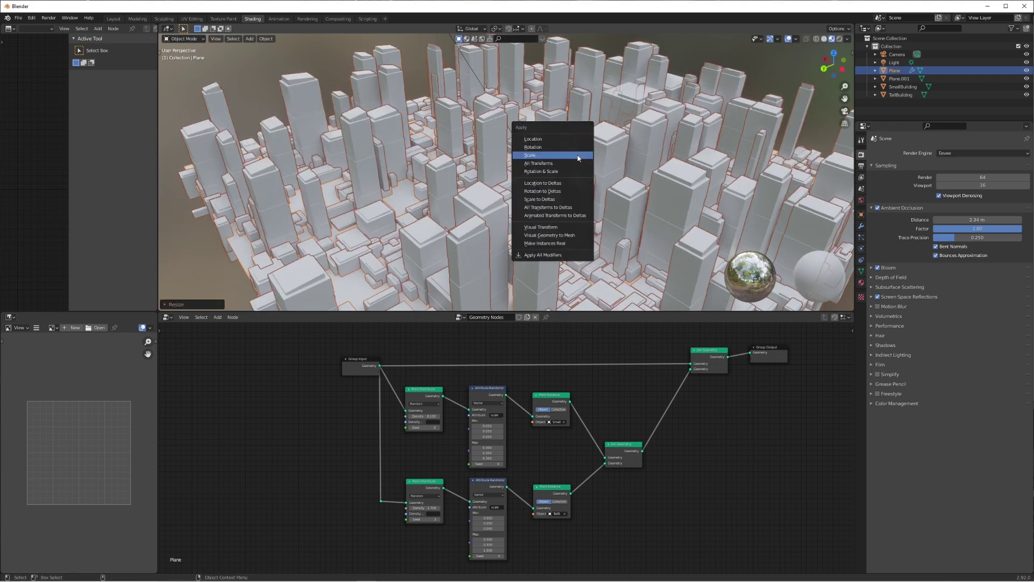
click(578, 157)
- Hide the viewport overlays and examine the enlarged city in Material Preview shading
key(alt+shift+z)
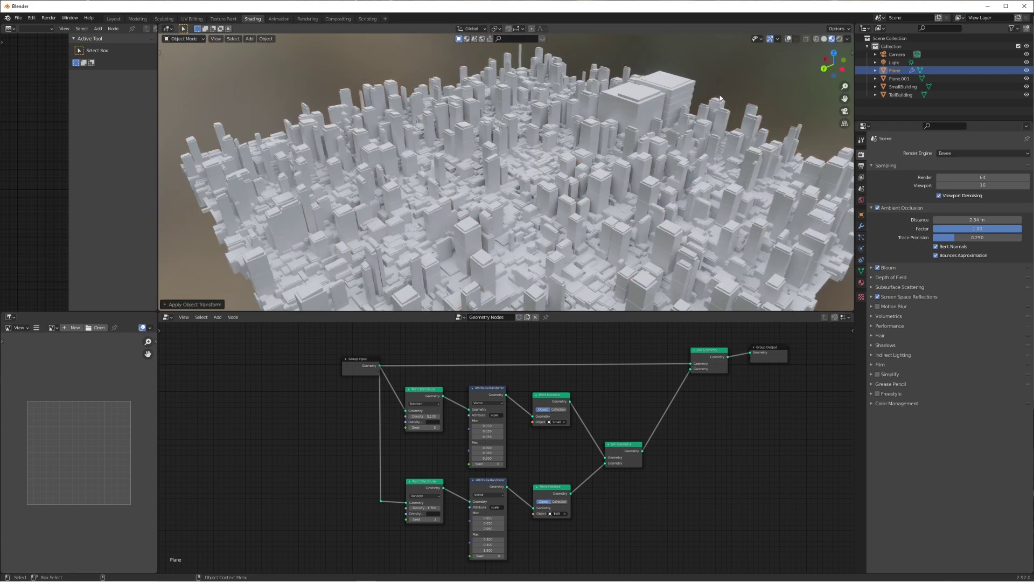
scroll(584, 190, down, 1)
mouse_move(571, 182)
shift+middle_down()
mouse_move(536, 167)
mouse_move(543, 189)
mouse_move(609, 136)
mouse_move(519, 159)
mouse_move(412, 166)
mouse_move(521, 154)
mouse_move(544, 171)
mouse_move(615, 149)
mouse_move(619, 134)
mouse_move(585, 151)
mouse_move(432, 154)
mouse_move(513, 190)
mouse_move(500, 206)
mouse_move(524, 180)
shift+middle_up()
scroll(536, 165, up, 3)
scroll(520, 164, down, 3)
scroll(518, 176, up, 3)
scroll(619, 133, up, 2)
scroll(619, 132, down, 5)
key(z)
click(512, 220)
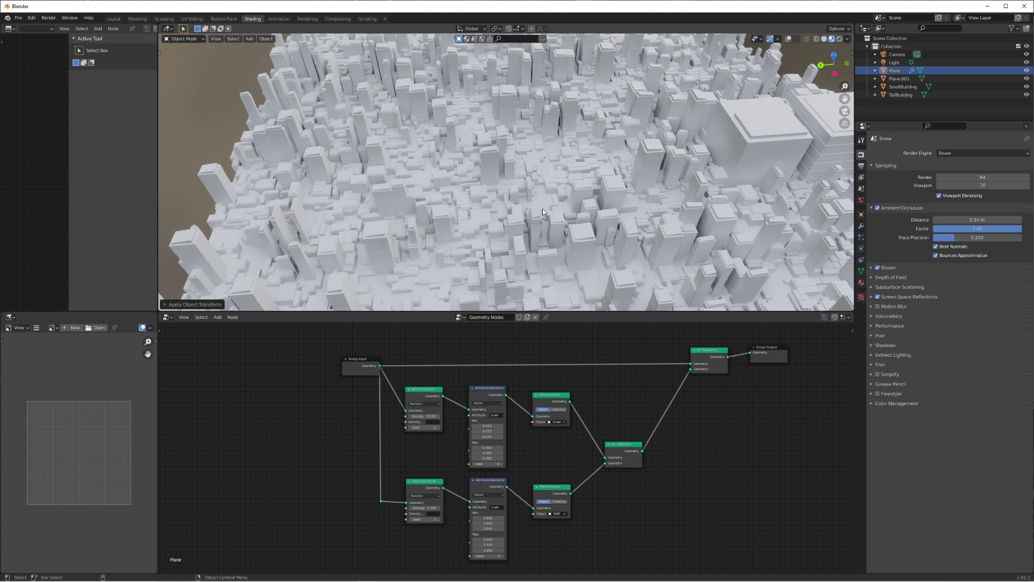
- Select the SmallBuilding object, change the node editor to the Shader Editor, and create a new material for it
click(765, 138)
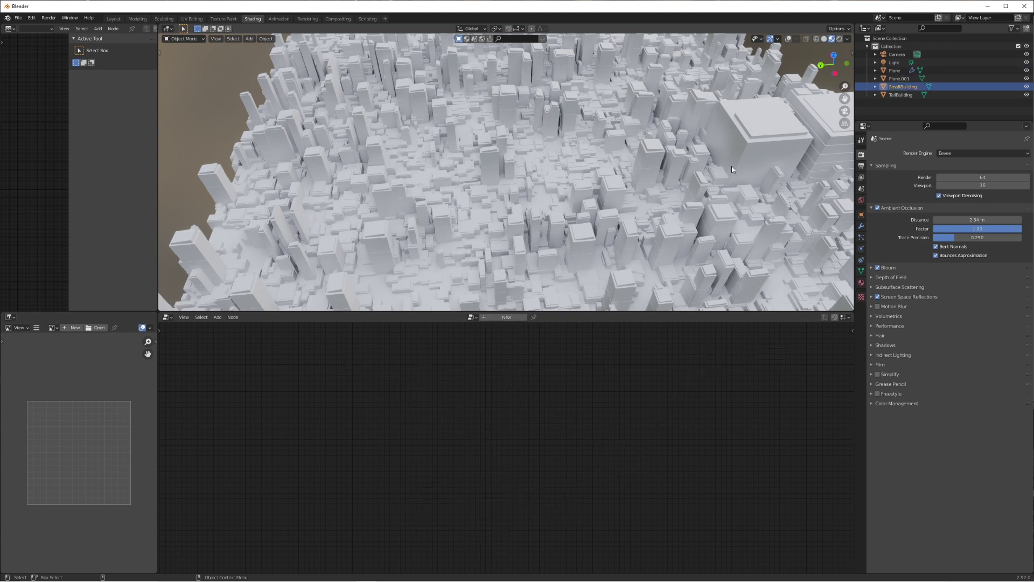
click(170, 318)
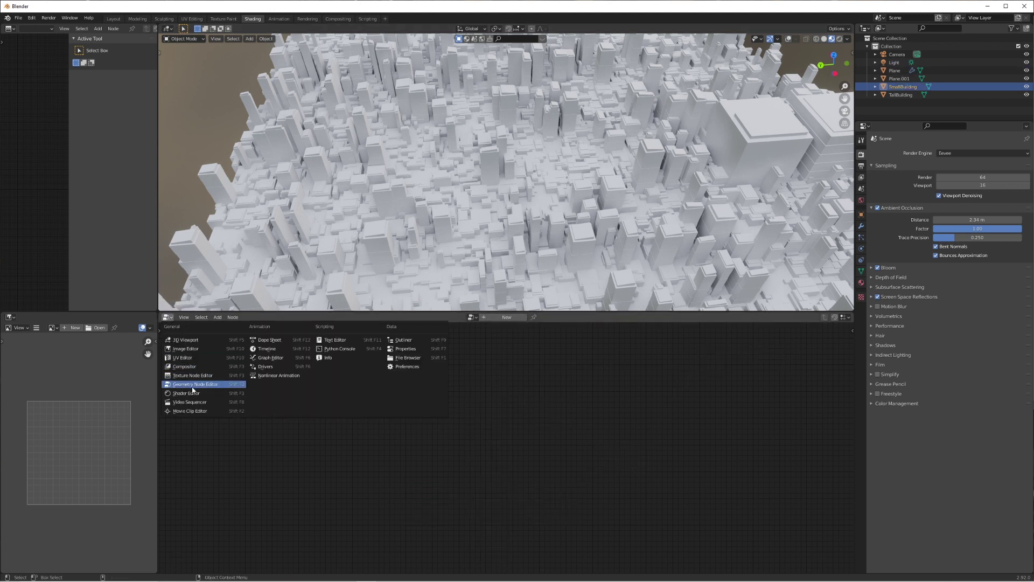
click(205, 384)
click(521, 317)
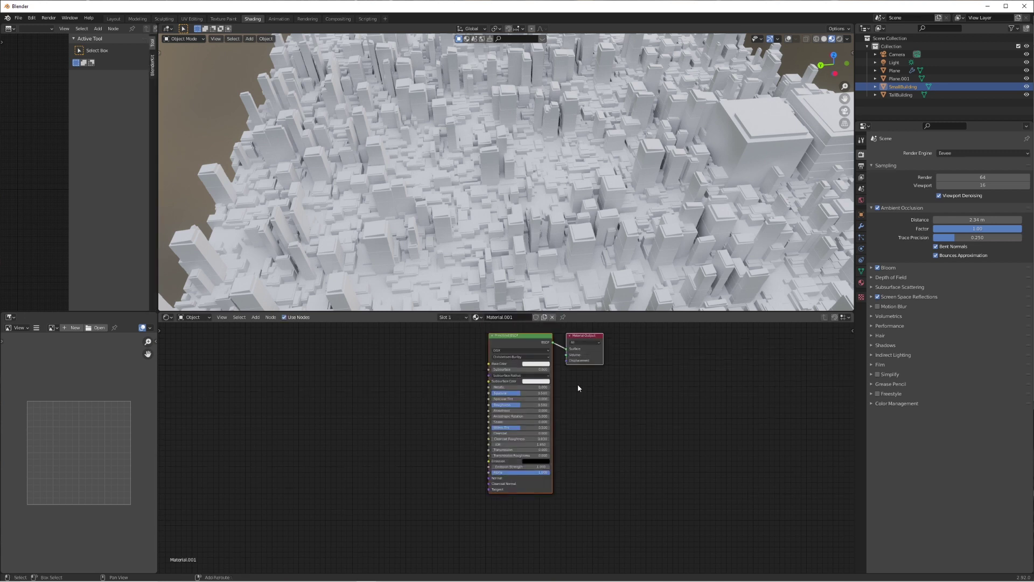
- Name the SmallBuilding material "Vity" and darken its base color to a mid grey
click(524, 318)
text(Vity)
key(Return)
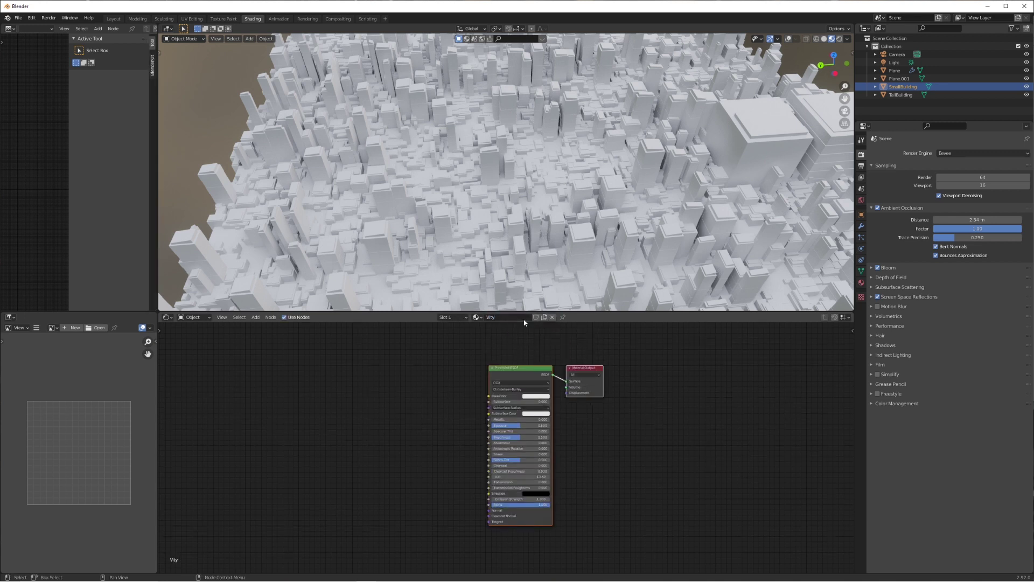
click(536, 396)
click(569, 339)
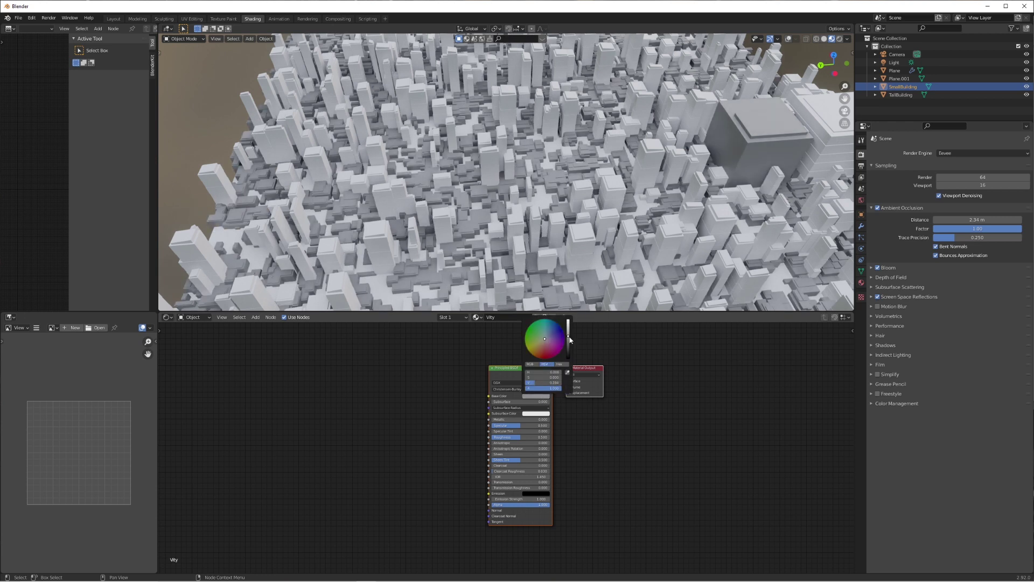
- Select the TallBuilding object and assign it the same grey material as the small building
click(900, 94)
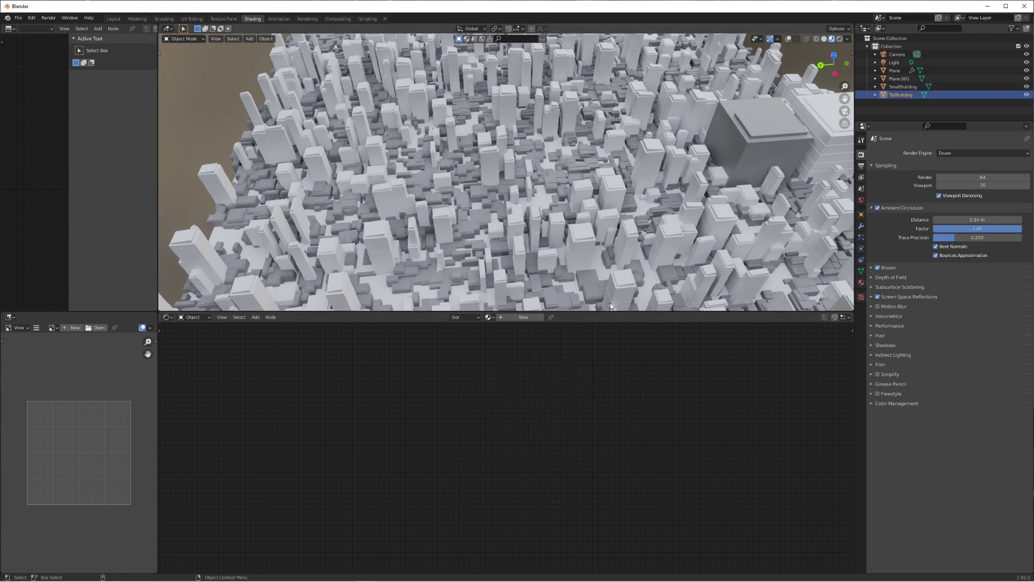
click(488, 317)
click(500, 337)
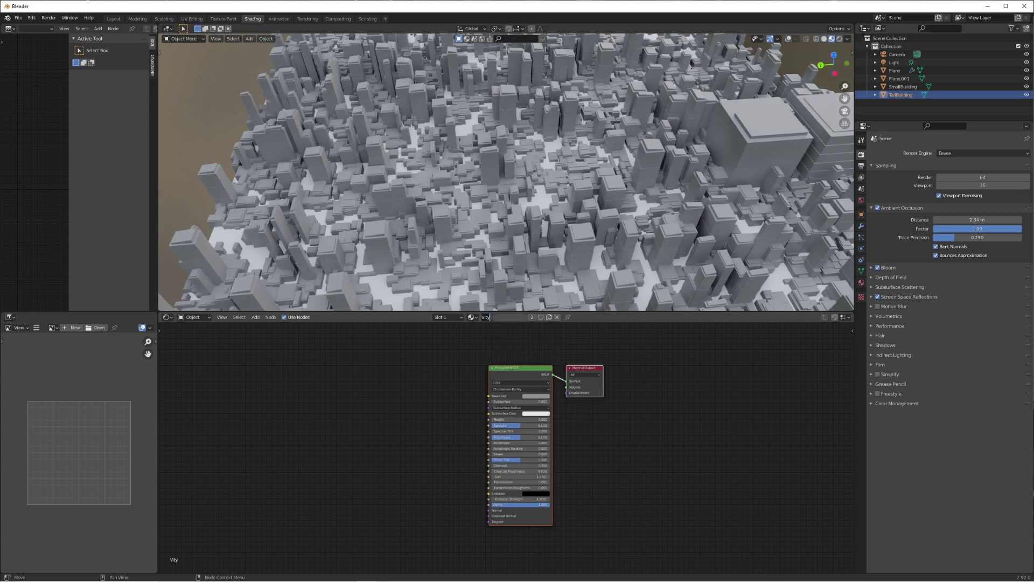
- Rename the shared building material to City, add a little Metallic, slightly lower its Roughness, and check the city's look
middle_drag(603, 237, 628, 188)
scroll(559, 184, down, 3)
middle_drag(431, 197, 569, 180)
drag(516, 420, 519, 437)
middle_drag(565, 156, 537, 189)
scroll(447, 204, down, 3)
scroll(480, 190, down, 2)
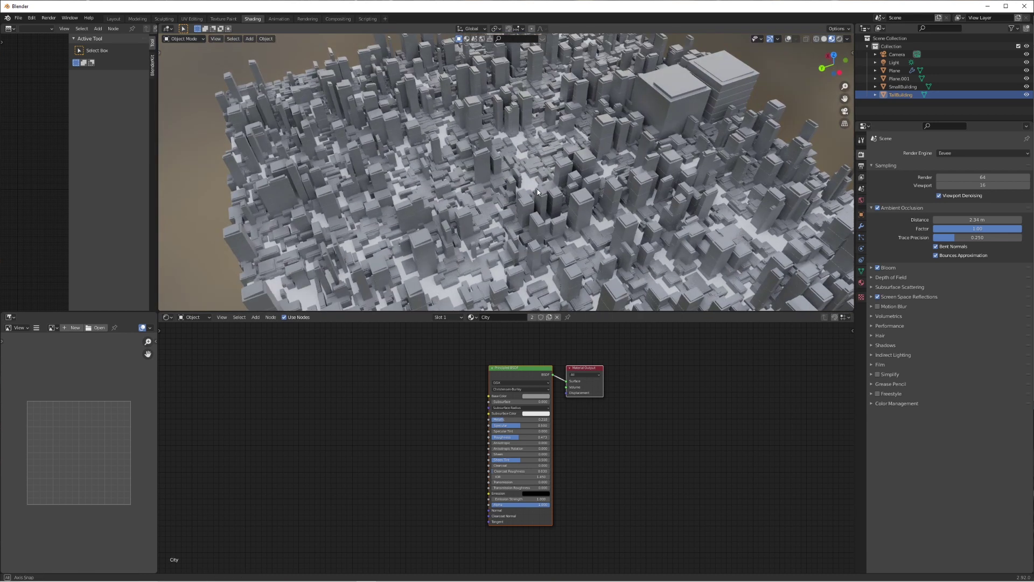
- Select both the SmallBuilding and TallBuilding source objects and move them along Y about 5.6 m away from the city
shift+click(684, 91)
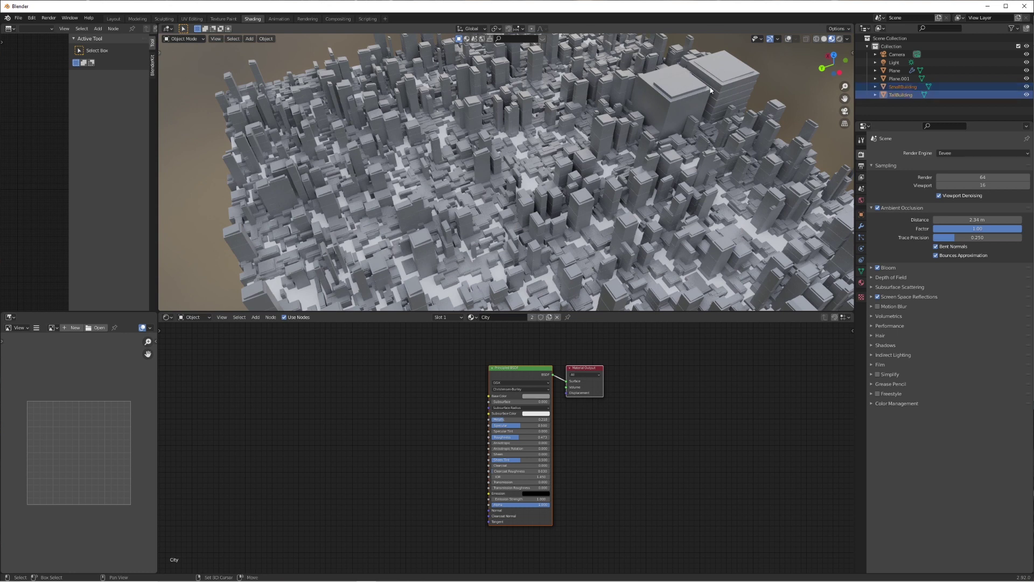
key(g)
key(y)
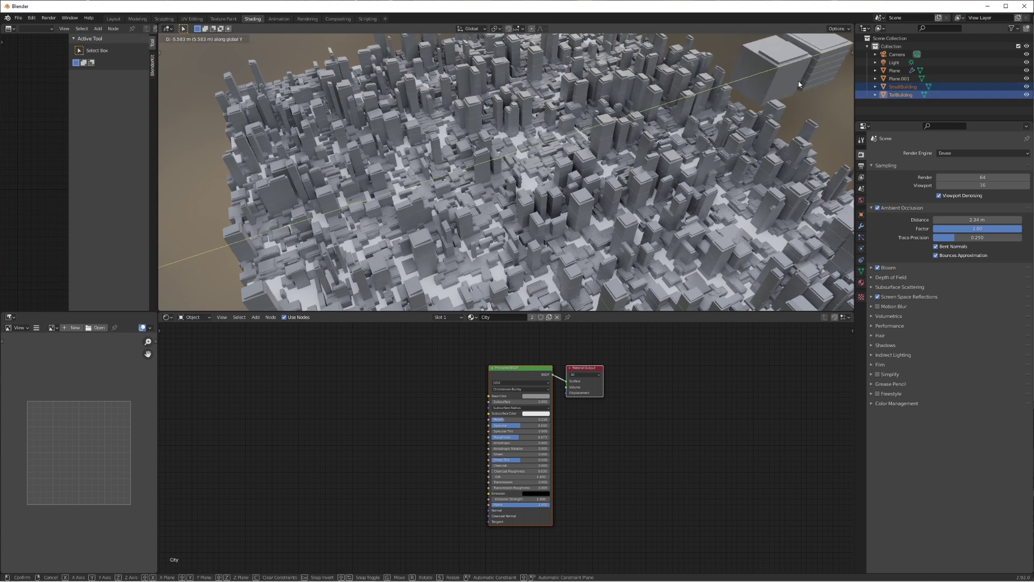
click(799, 81)
- Add a new mesh plane at the city's center and scale it by 10 to span the whole city
click(552, 199)
scroll(552, 200, down, 2)
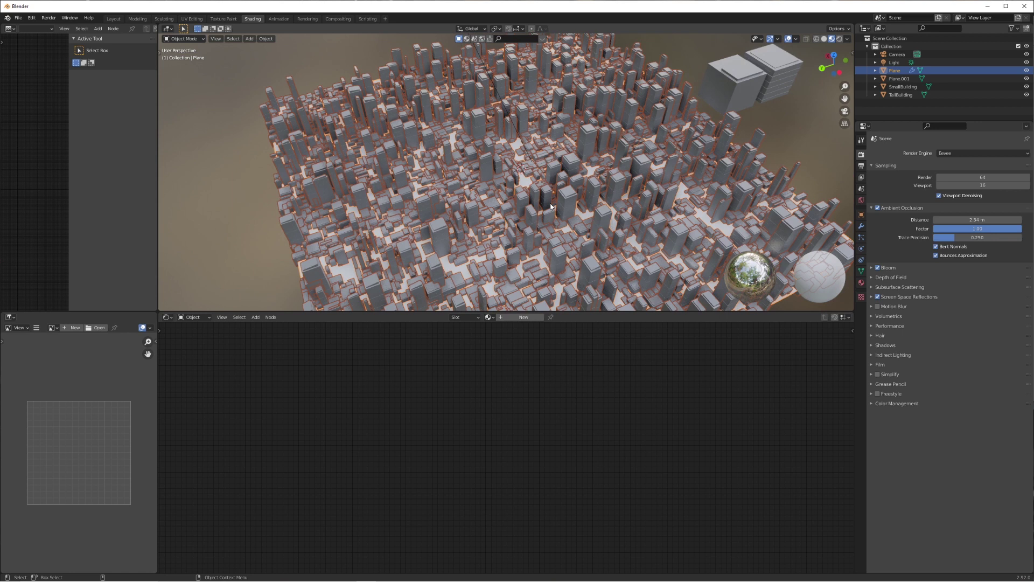
key(shift+a)
mouse_move(515, 165)
click(548, 167)
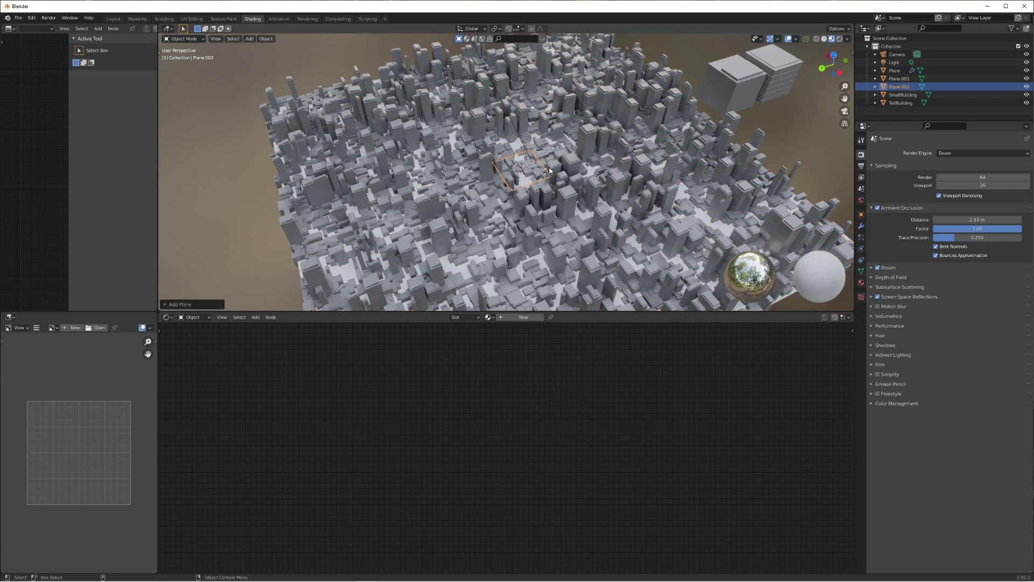
text(s10)
key(Return)
- Raise the new plane along Z until it sits above the rooftops of all the buildings
key(g)
key(z)
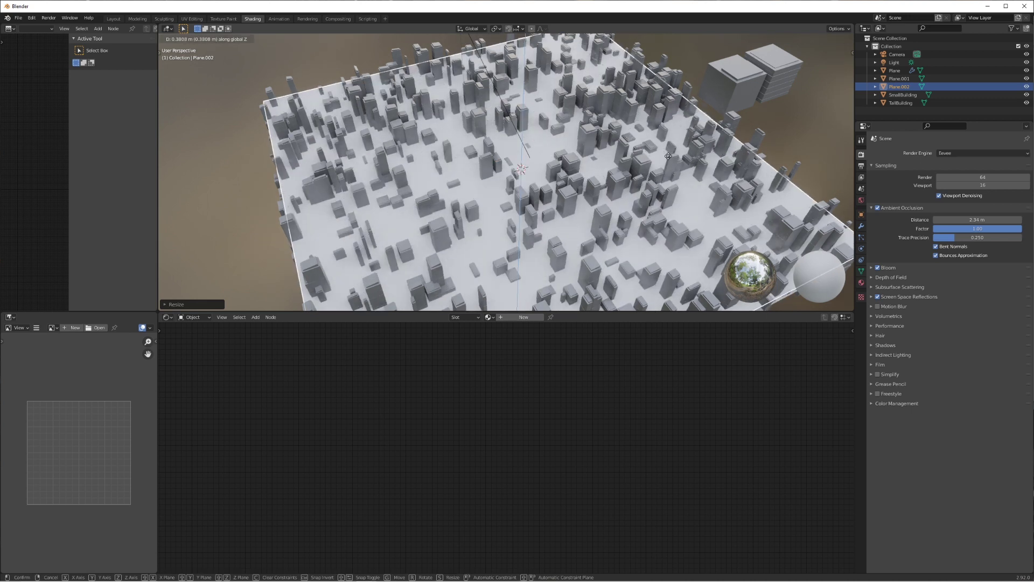
click(546, 159)
key(g)
key(z)
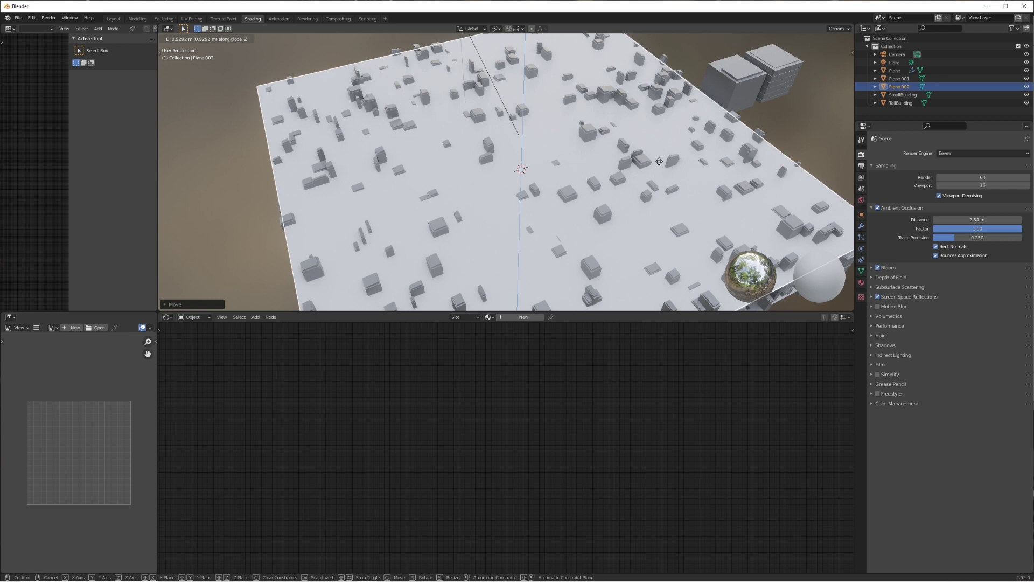
click(660, 147)
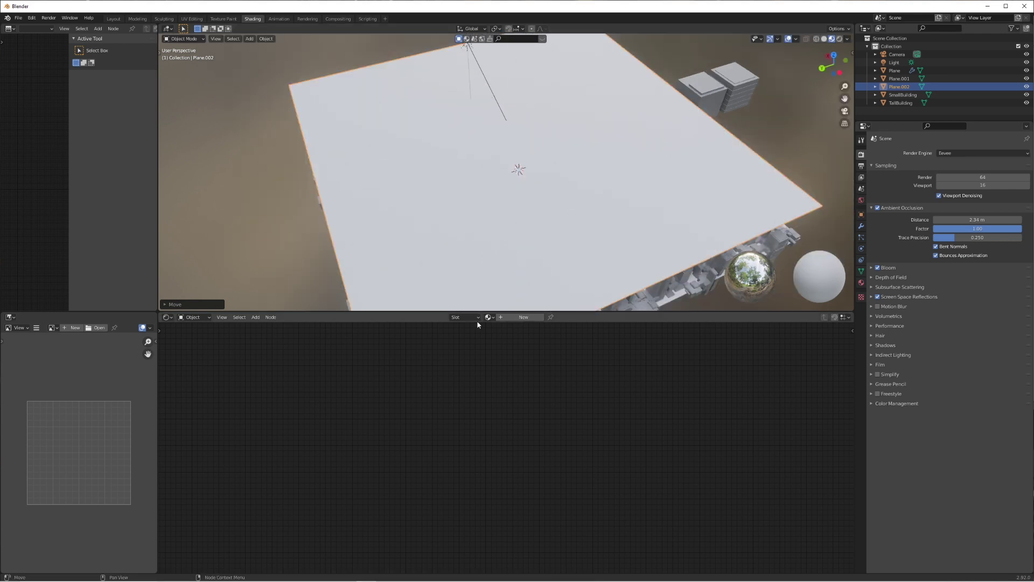
- Create a new material for the raised plane and replace its Principled BSDF with an Emission shader
click(520, 317)
scroll(458, 385, down, 2)
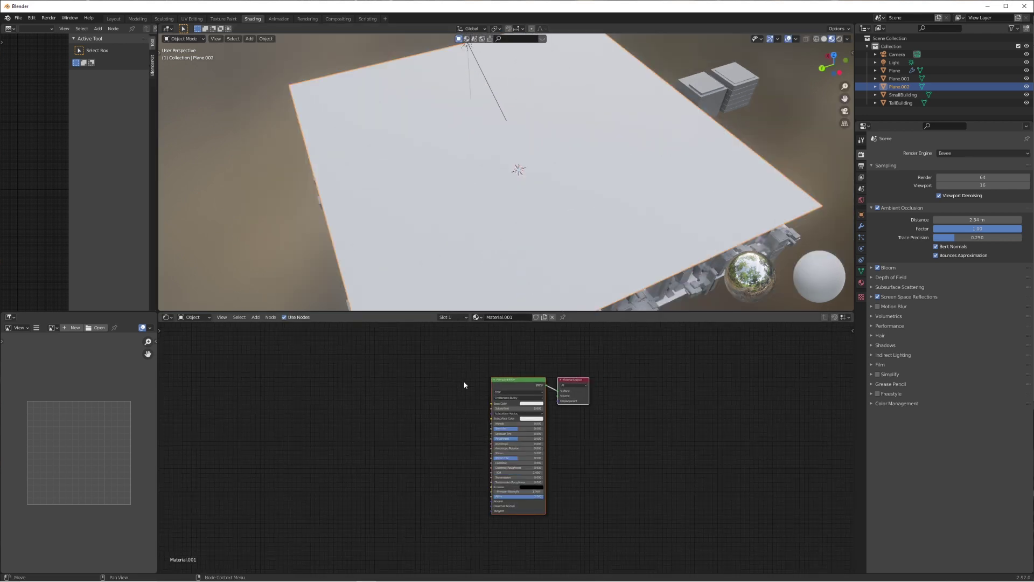
key(x)
key(shift+a)
mouse_move(496, 418)
click(544, 433)
click(461, 400)
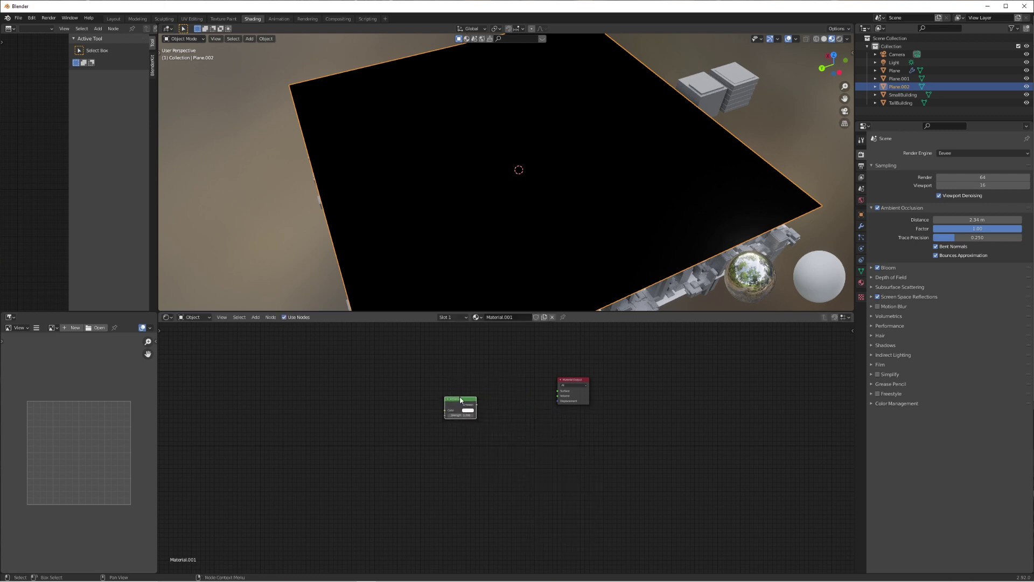
- Add a Transparent BSDF shader and place it above the Emission node
key(shift+a)
mouse_move(499, 418)
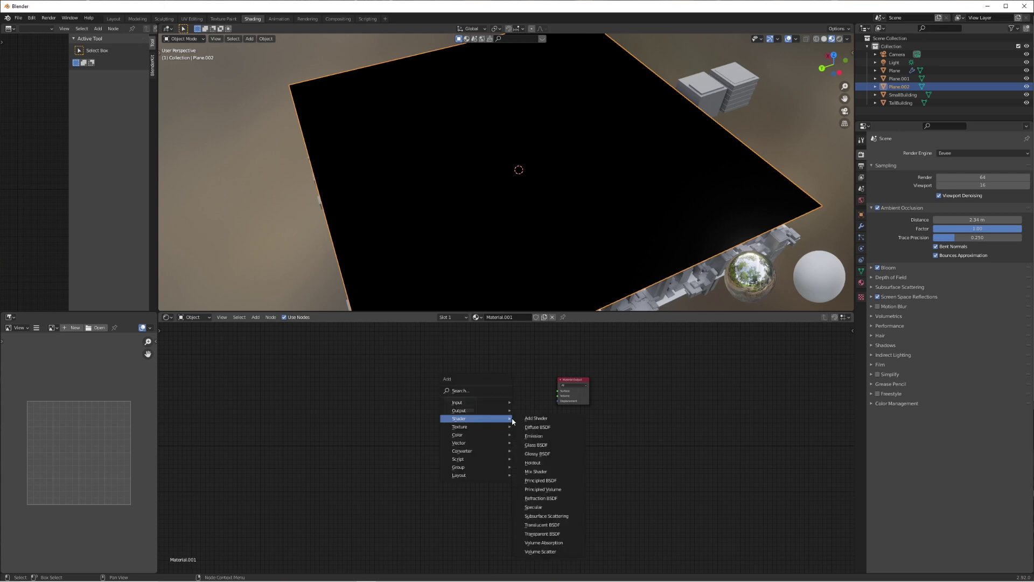
click(560, 534)
click(458, 373)
shift+scroll(506, 395, up, 2)
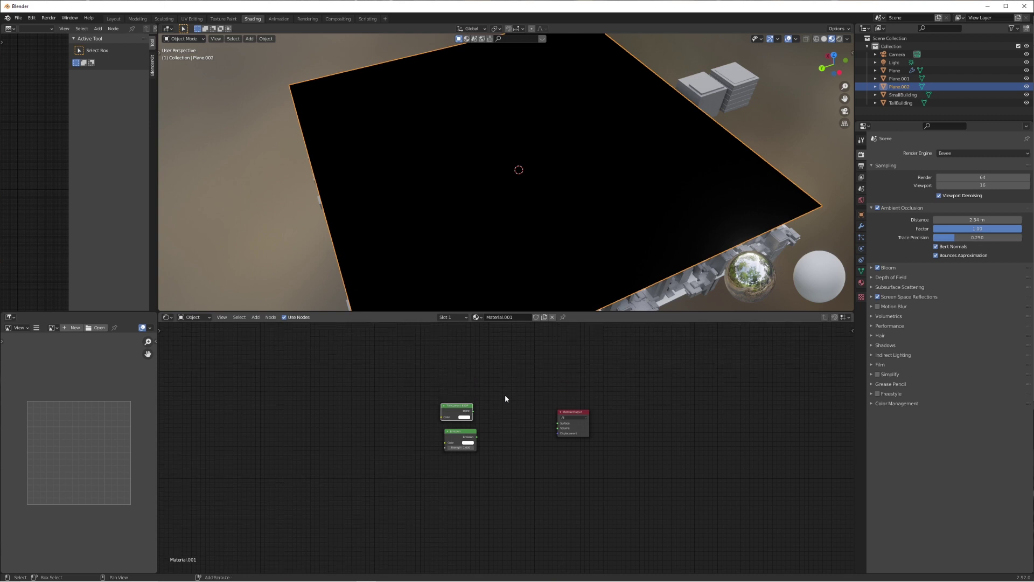
- Connect the Emission shader to the Material Output's Surface and raise its Strength to above 4
scroll(468, 442, up, 1)
drag(472, 435, 572, 423)
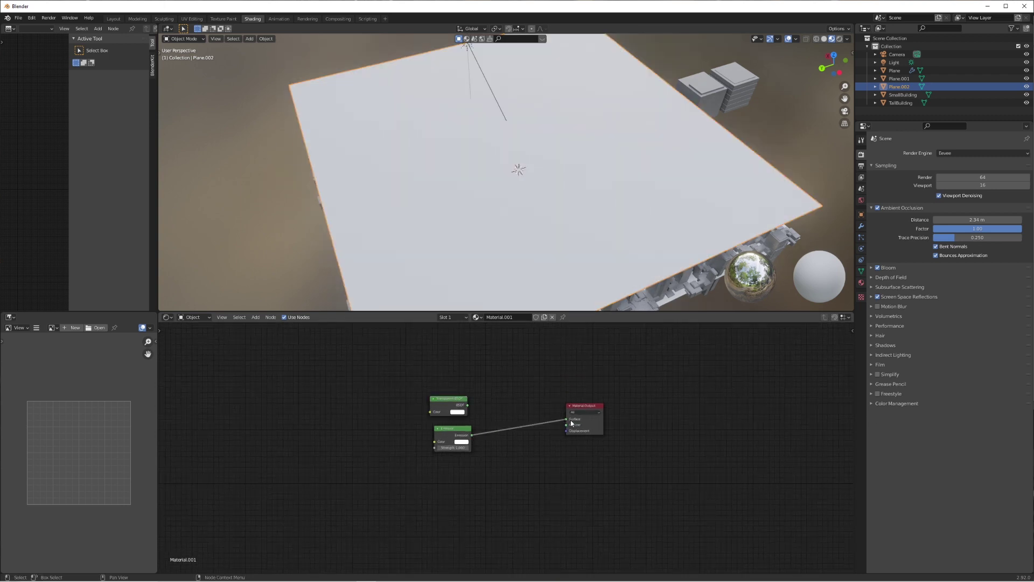
drag(452, 448, 476, 448)
scroll(600, 233, down, 2)
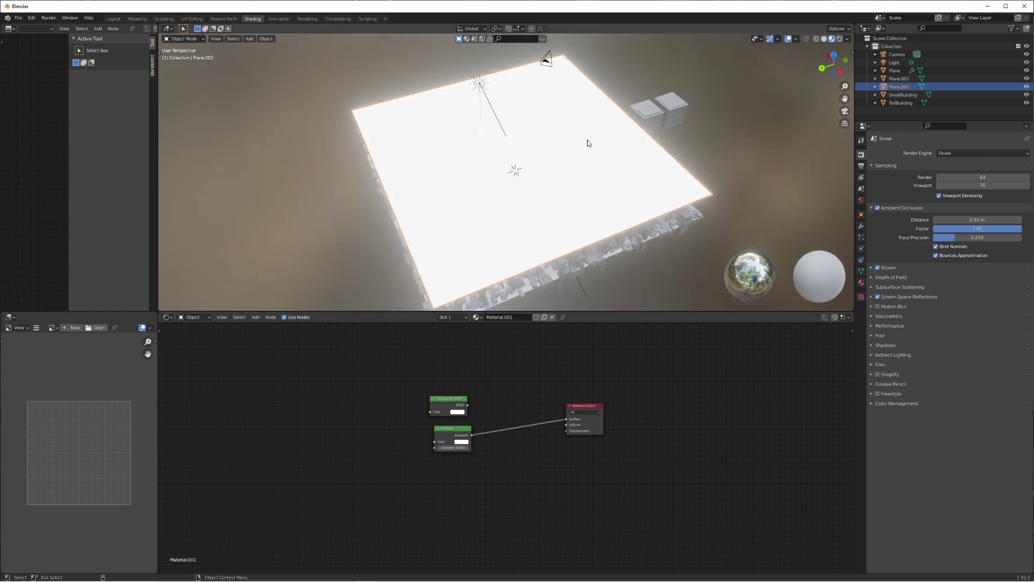
- Insert a Mix Shader between Emission and Material Output, and feed the Transparent BSDF into its first shader input
drag(464, 403, 469, 402)
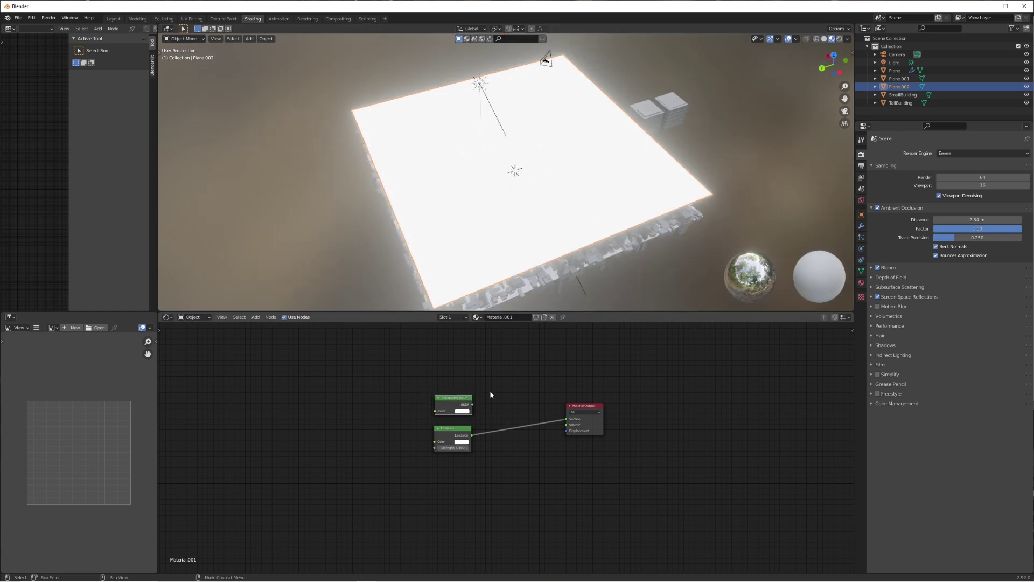
middle_drag(489, 395, 489, 427)
drag(587, 443, 593, 431)
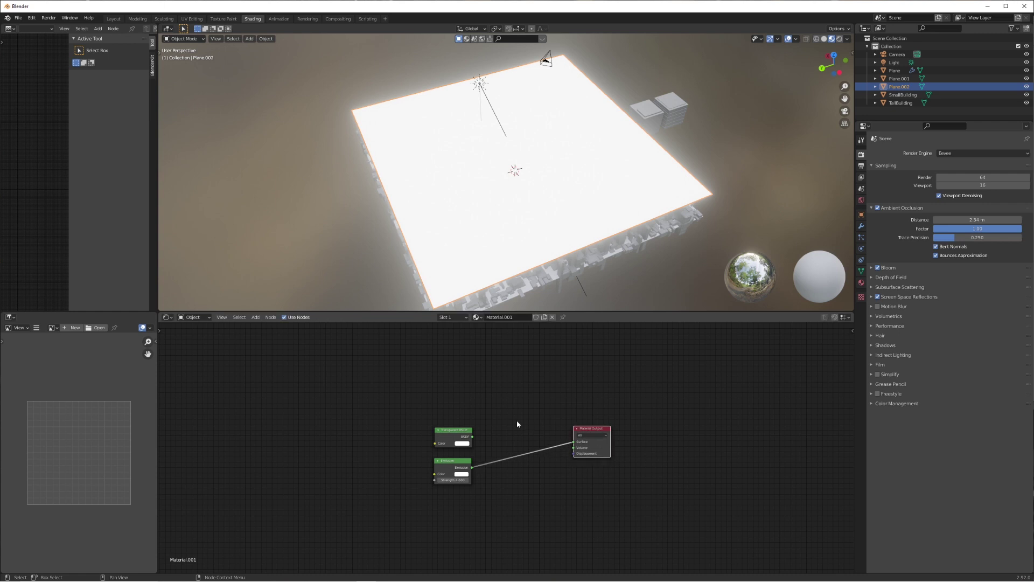
scroll(404, 401, up, 1)
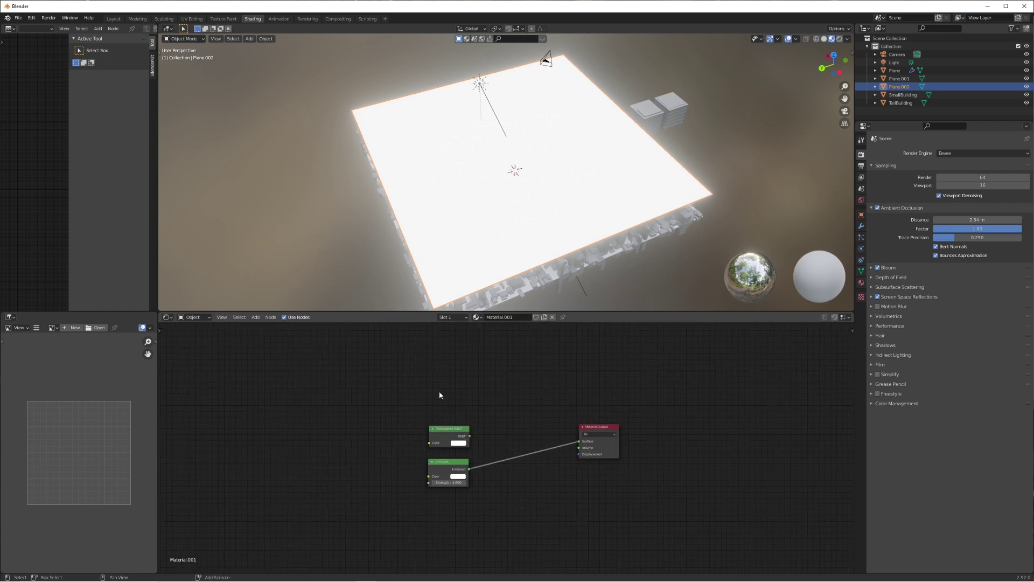
key(shift+a)
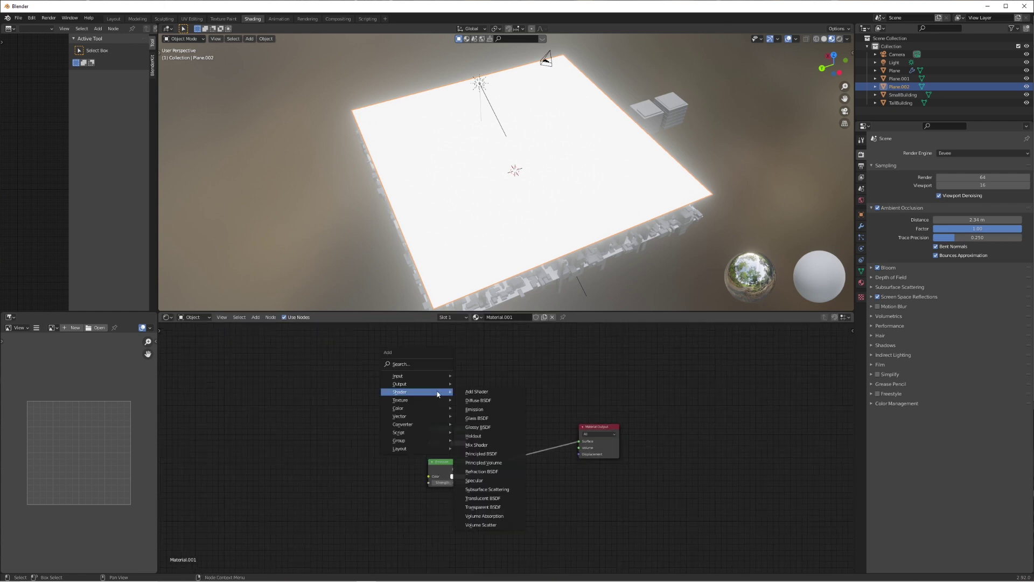
click(476, 444)
click(494, 422)
drag(470, 435, 551, 444)
- Set the plane material's Blend Mode to Alpha Blend and its Shadow Mode to None
click(862, 283)
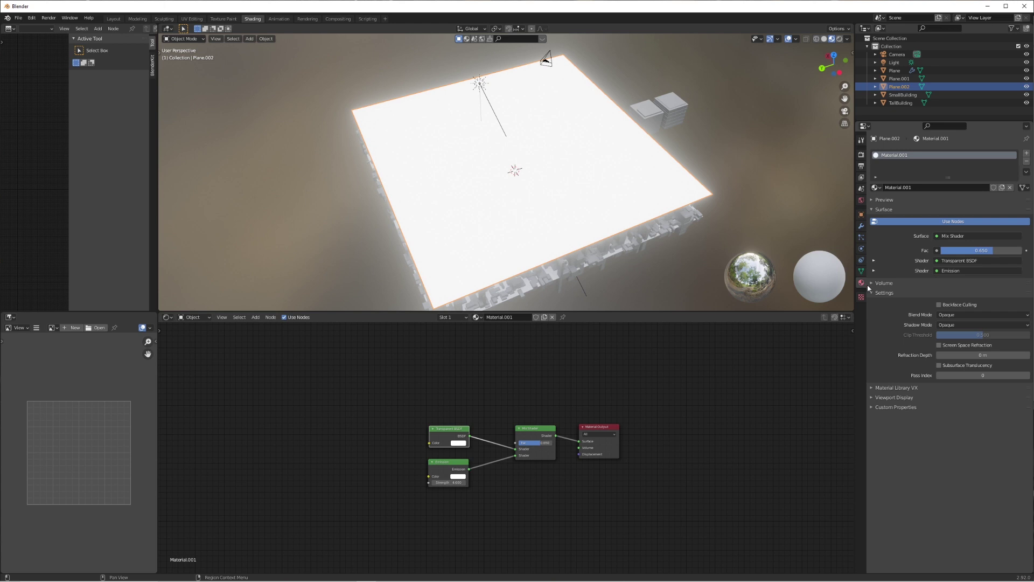
click(963, 316)
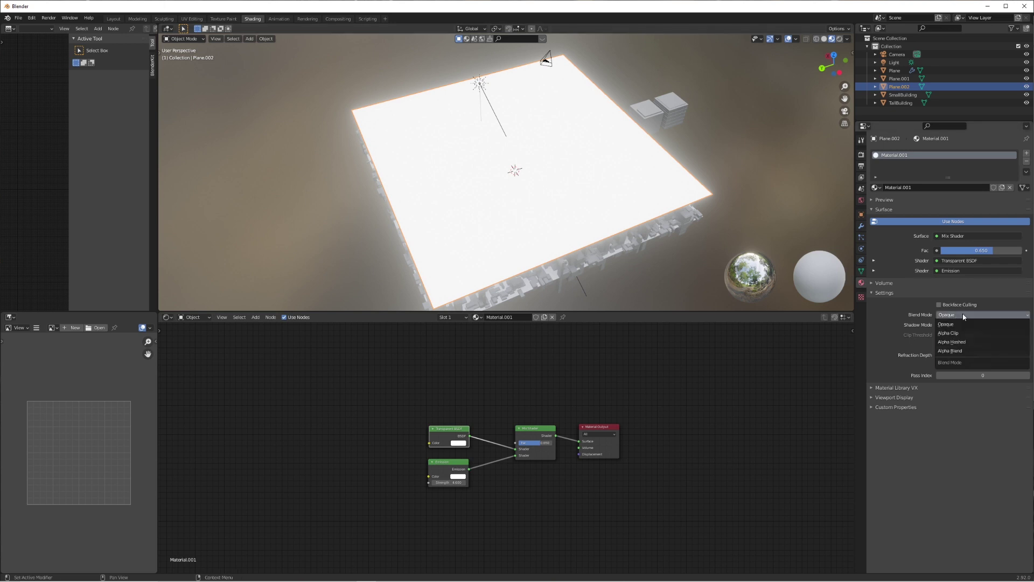
click(973, 350)
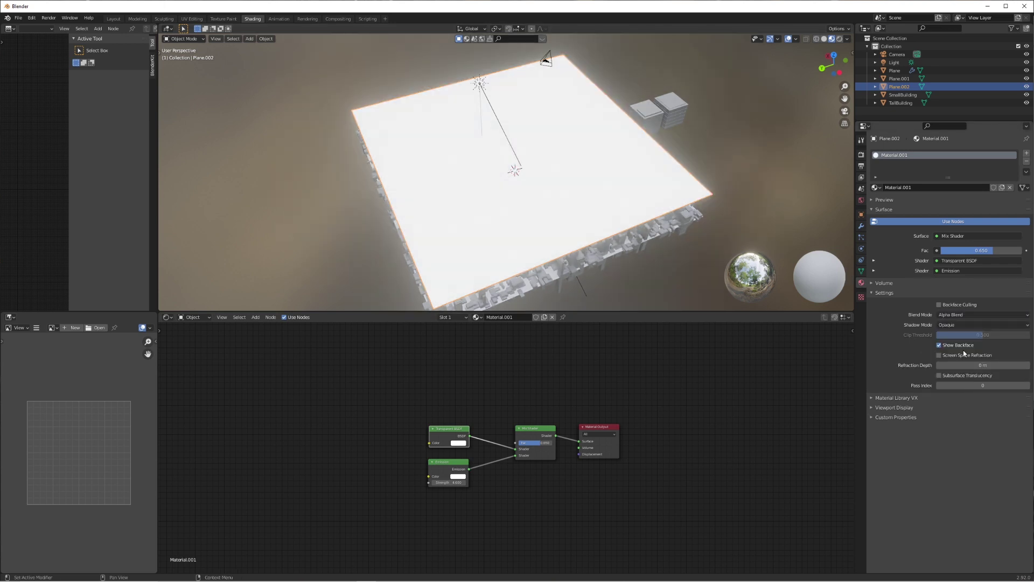
click(970, 325)
click(970, 337)
- Try Mix Shader factors of 0.125, 0.058 and 0.775 to compare how transparent the plane looks over the city
mouse_move(539, 445)
mouse_down()
mouse_move(550, 445)
mouse_move(524, 445)
mouse_up()
middle_drag(501, 280, 572, 173)
click(789, 40)
click(790, 39)
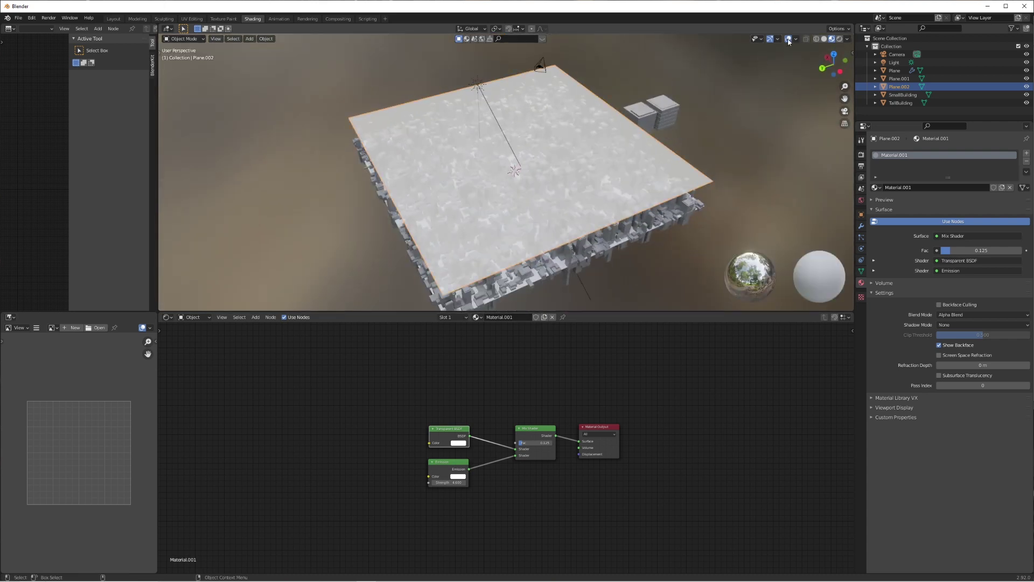
drag(536, 443, 525, 443)
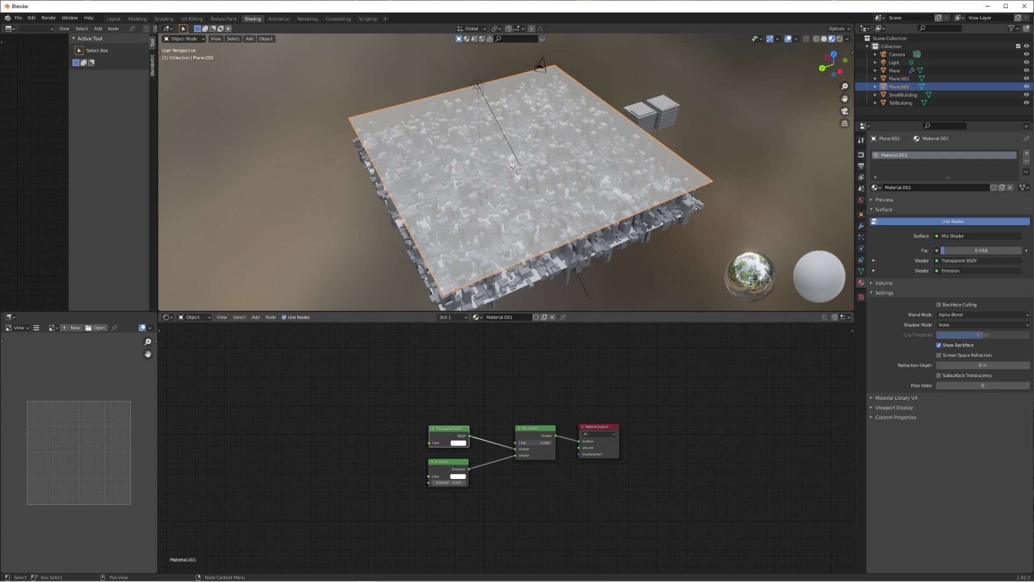
drag(946, 251, 1007, 250)
- Rearrange the shader nodes to make room and add a Voronoi Texture above the Transparent BSDF
drag(468, 412, 426, 504)
drag(448, 431, 429, 463)
drag(612, 411, 554, 443)
drag(547, 426, 572, 435)
key(shift+a)
mouse_move(432, 416)
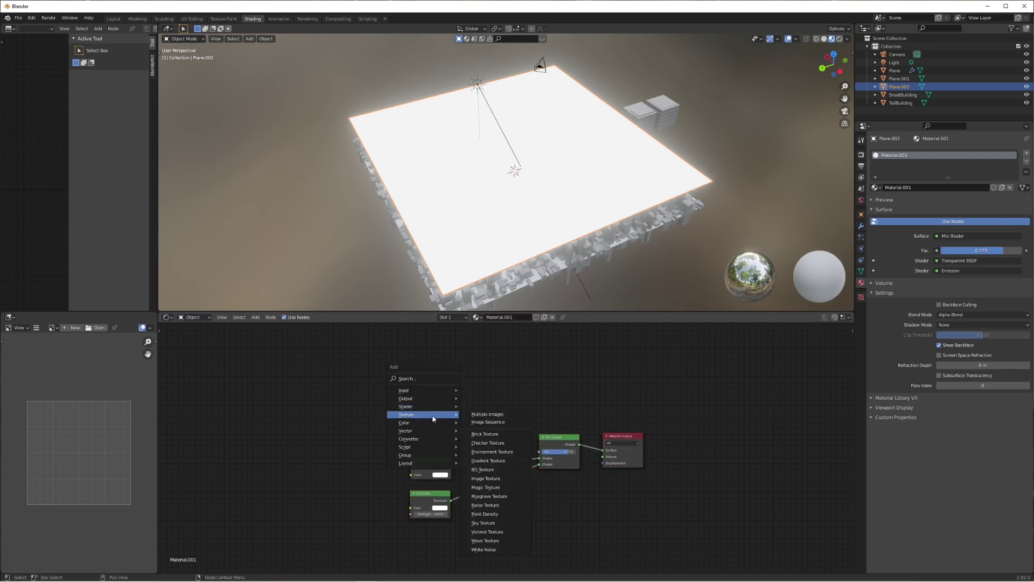
click(495, 535)
click(406, 369)
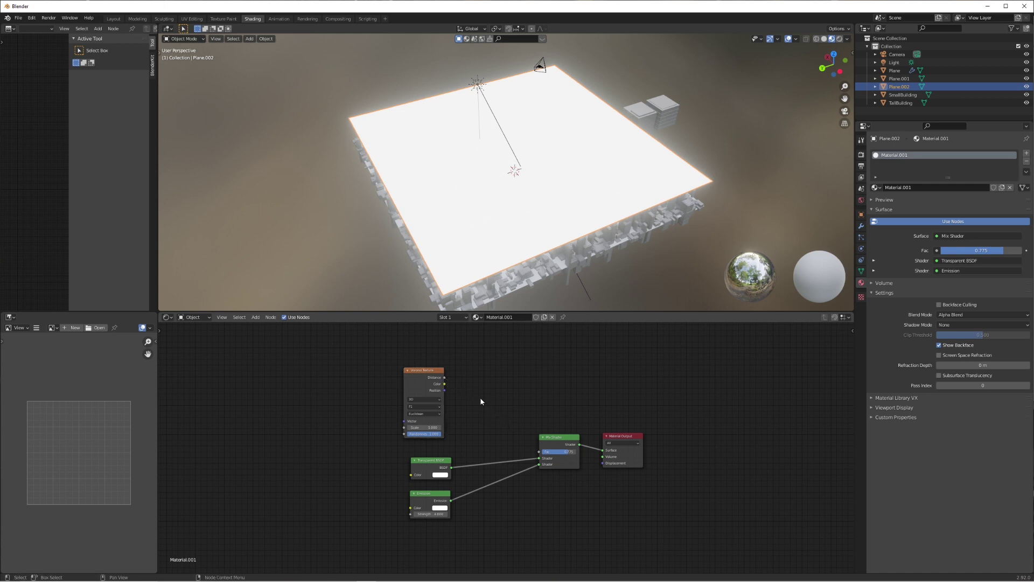
- Add a ColorRamp node and connect the Voronoi Texture's Distance output to its Fac input
key(shift+a)
mouse_move(462, 420)
click(513, 436)
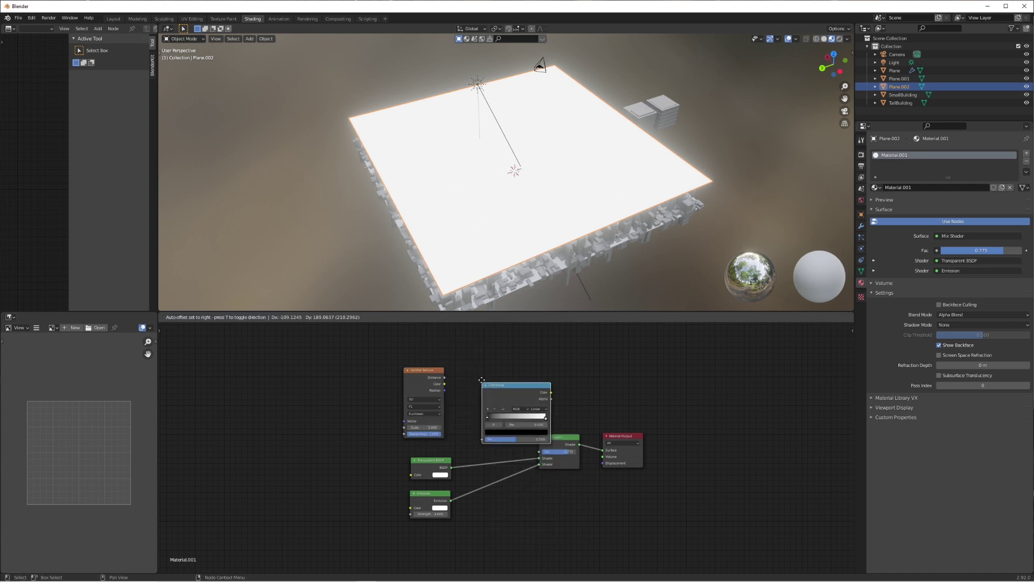
click(501, 396)
drag(445, 379, 470, 428)
- Move the Voronoi Texture and ColorRamp clear of the shaders, and connect the ramp's Color to the Mix Shader's Fac
drag(504, 352, 434, 385)
key(g)
click(392, 388)
click(503, 386)
scroll(502, 386, up, 3)
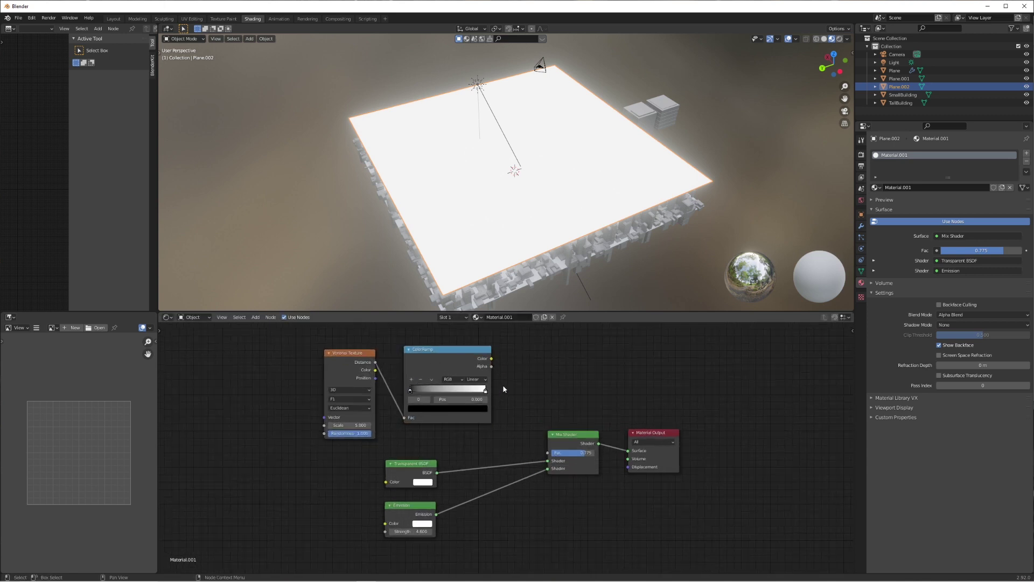
drag(492, 359, 548, 454)
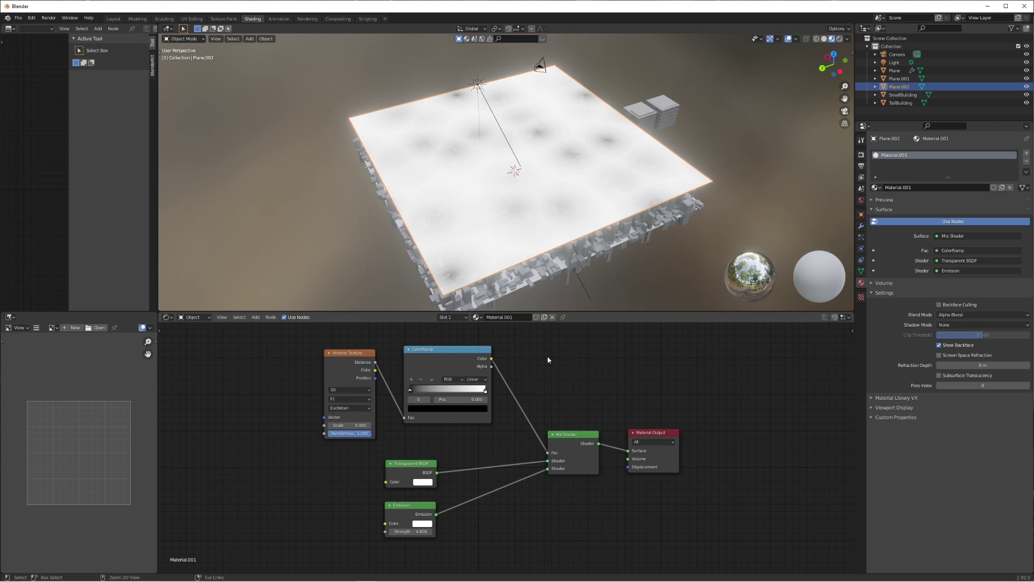
- Set the Voronoi Scale to about 15 and Randomness to 0, and shift the ColorRamp's black stop to about 0.45
drag(351, 425, 445, 390)
middle_drag(605, 116, 751, 53)
click(790, 40)
middle_drag(673, 124, 527, 159)
scroll(528, 167, up, 3)
drag(356, 433, 323, 434)
mouse_move(572, 161)
middle_down()
mouse_move(605, 185)
mouse_move(590, 156)
middle_up()
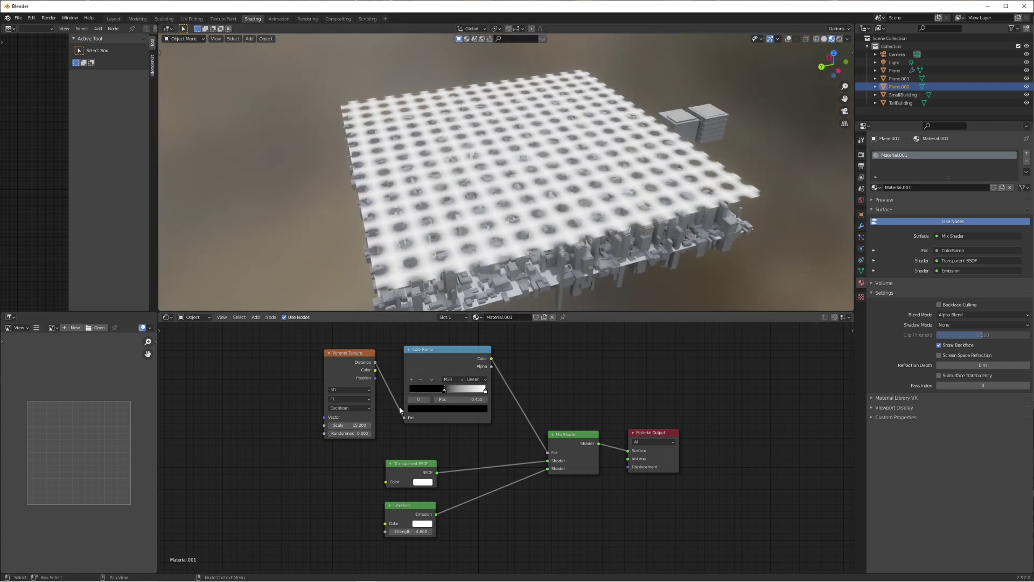
- Add Texture Coordinate and Mapping nodes that drive the Voronoi Texture's Vector input
scroll(353, 357, down, 1)
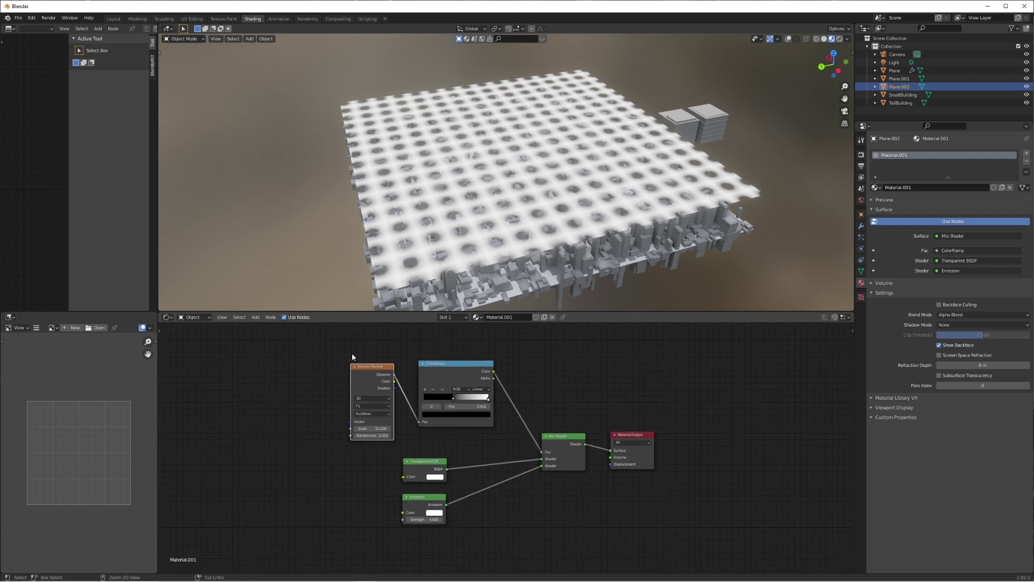
key(ctrl+t)
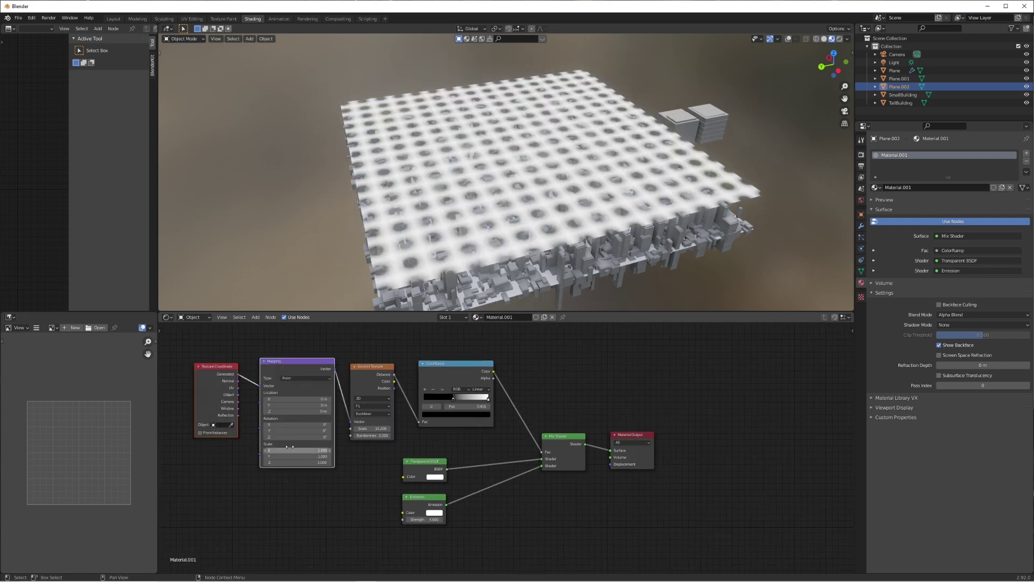
drag(297, 450, 431, 449)
mouse_move(289, 456)
mouse_down()
mouse_move(424, 457)
mouse_move(285, 457)
mouse_move(299, 456)
mouse_up()
key(ctrl+z)
key(ctrl+z)
key(ctrl+z)
key(ctrl+z)
- Switch the Voronoi Texture to 4D and set its distance metric to Chebychev
click(380, 407)
click(374, 427)
click(375, 400)
click(373, 429)
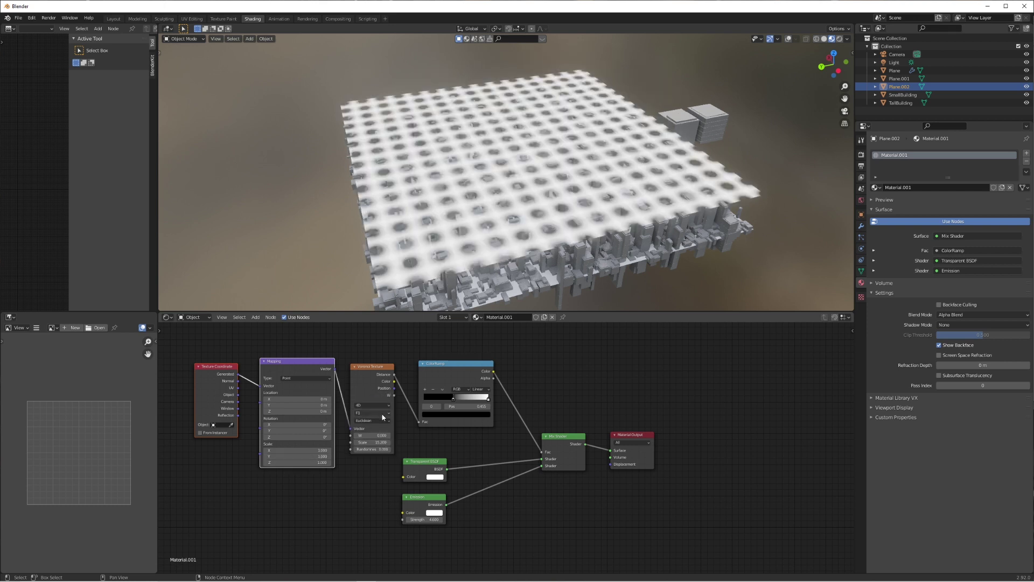
click(381, 419)
click(378, 440)
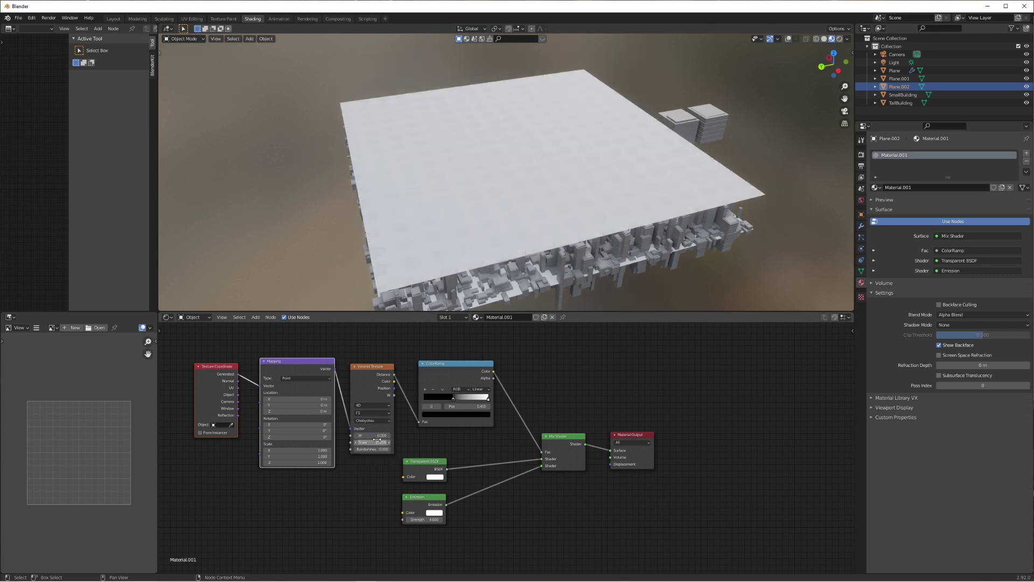
middle_drag(500, 263, 516, 205)
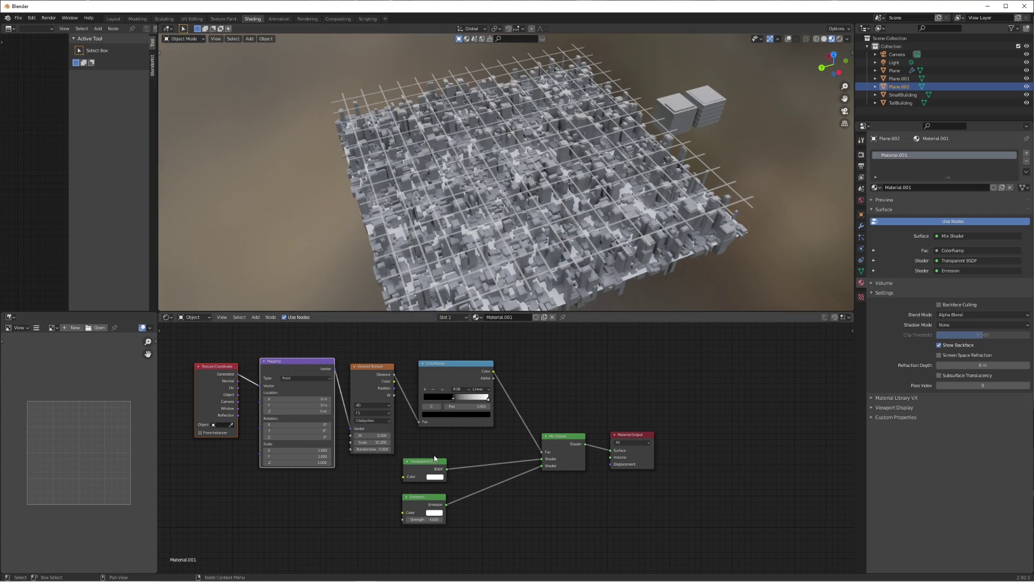
- Raise the Voronoi Randomness to 1 and shift the ColorRamp's white stop to about 0.65
drag(368, 453, 420, 452)
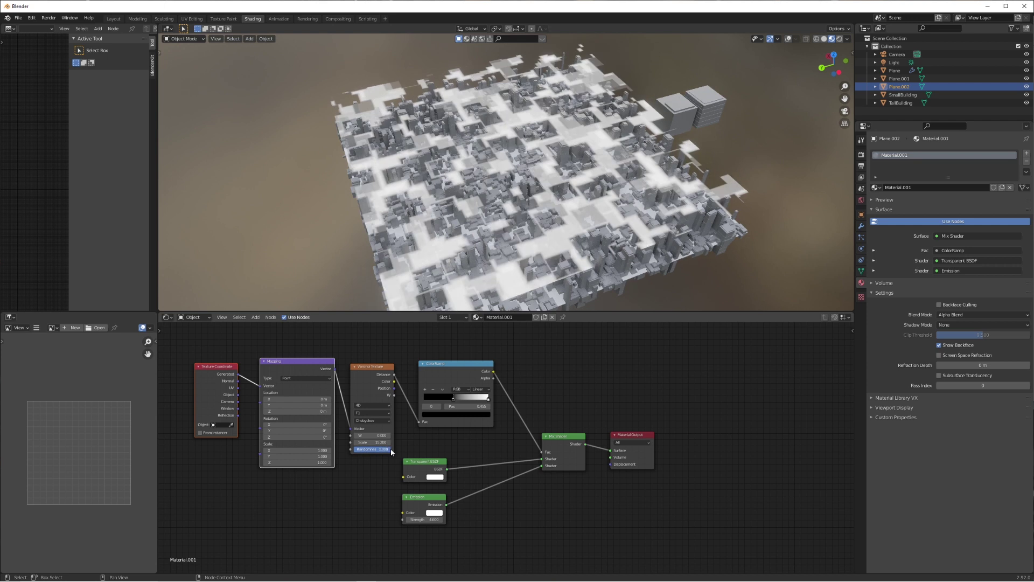
mouse_move(453, 399)
mouse_down()
mouse_move(444, 400)
mouse_move(478, 400)
mouse_move(465, 403)
mouse_up()
scroll(478, 272, down, 1)
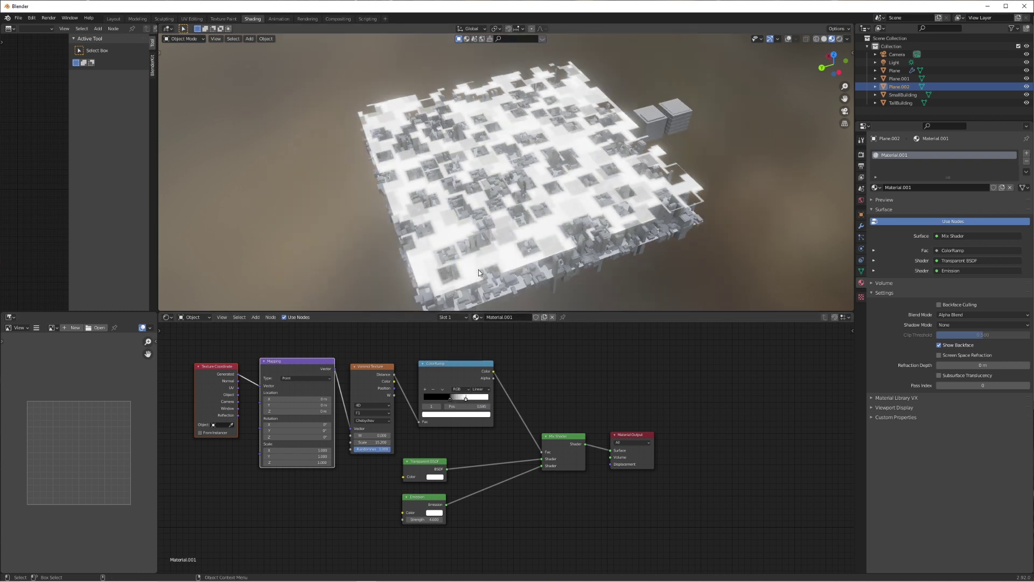
- Set the Voronoi Scale to about 20 and stretch the pattern with a Mapping Y scale of about 11.4
drag(371, 443, 395, 442)
mouse_move(296, 457)
mouse_down()
mouse_move(363, 457)
mouse_move(274, 450)
mouse_move(289, 450)
mouse_up()
scroll(555, 185, up, 2)
mouse_move(555, 186)
middle_down()
mouse_move(532, 211)
mouse_move(545, 184)
mouse_move(556, 186)
middle_up()
- Shift the ColorRamp's black stop to about 0.55 and reduce the Voronoi Randomness
drag(451, 402, 459, 402)
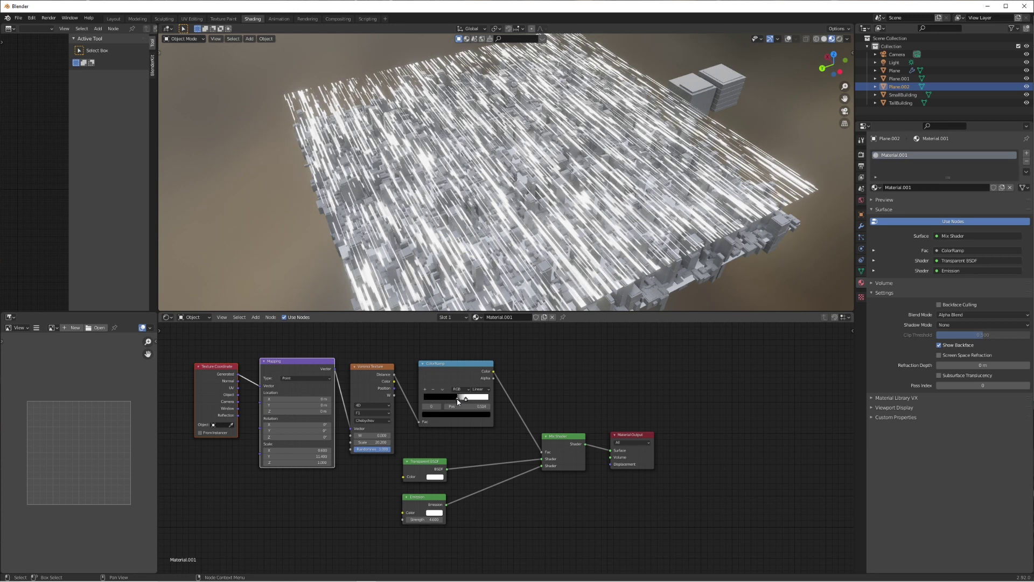
mouse_move(388, 449)
mouse_down()
mouse_move(362, 449)
mouse_move(376, 446)
mouse_up()
mouse_move(493, 172)
middle_down()
mouse_move(498, 213)
mouse_move(509, 172)
middle_up()
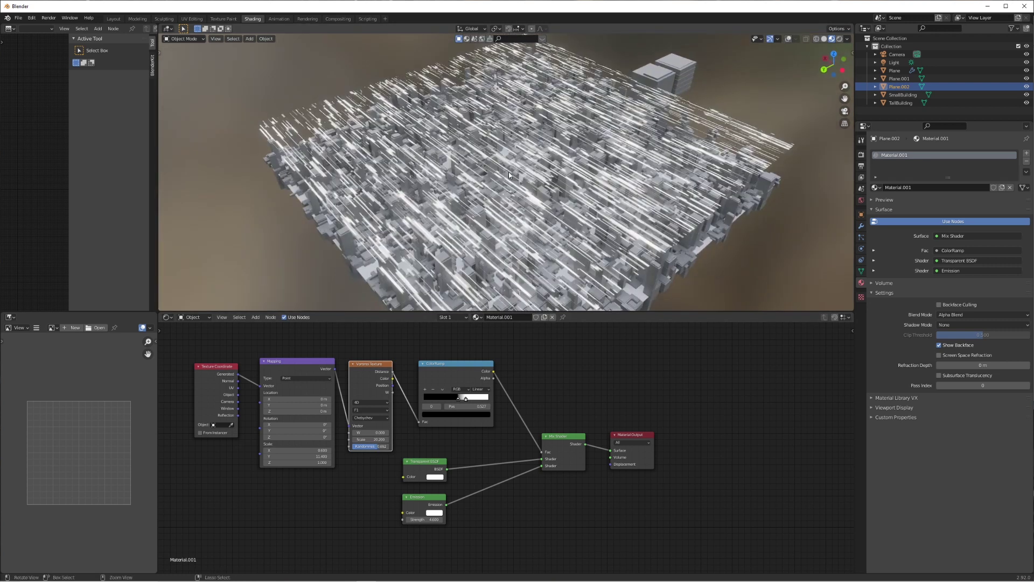
- Tint the Emission colour light pink, and thin the lines by slightly raising the Voronoi Scale and the ramp's black stop
click(435, 513)
drag(471, 456, 451, 454)
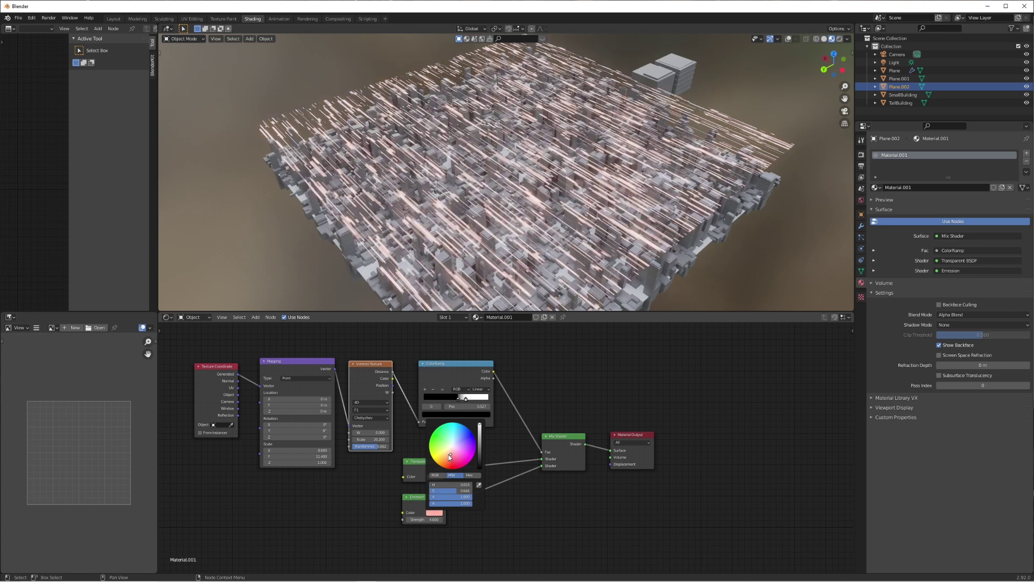
mouse_move(541, 189)
middle_down()
mouse_move(531, 207)
mouse_move(553, 170)
mouse_move(544, 183)
middle_up()
drag(370, 439, 387, 440)
drag(459, 403, 461, 402)
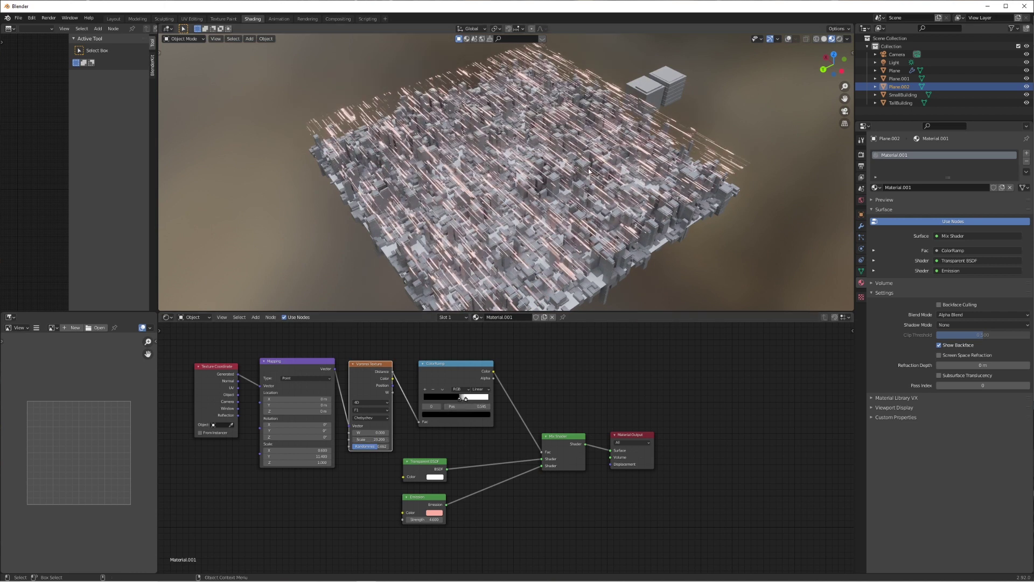
- Show the viewport overlays, duplicate the glowing plane in place and rotate the copy 90 degrees about Z
click(789, 40)
middle_drag(577, 173, 542, 133)
key(shift+d)
right_click(542, 134)
text(rz90)
key(Return)
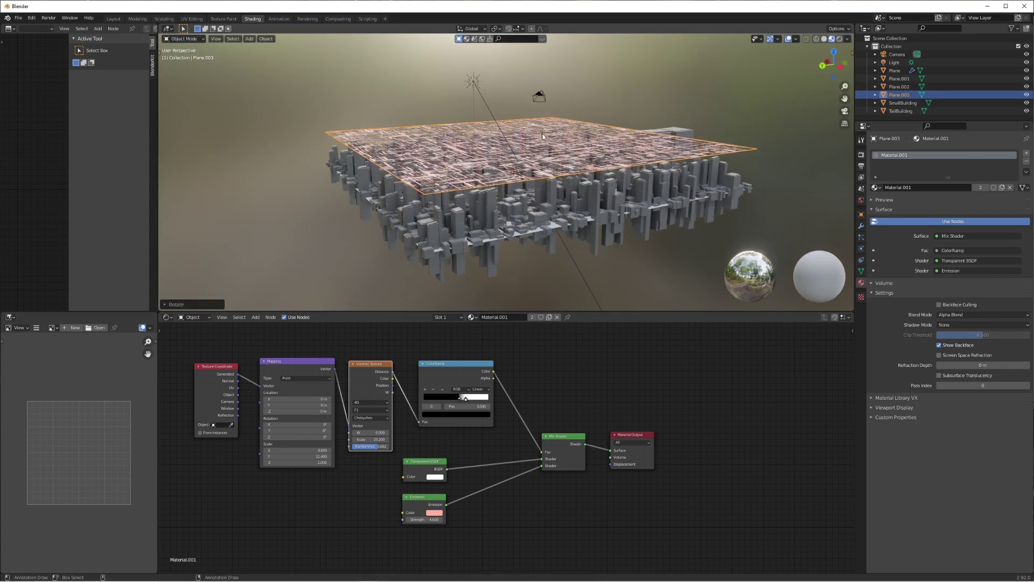
middle_drag(542, 134, 582, 151)
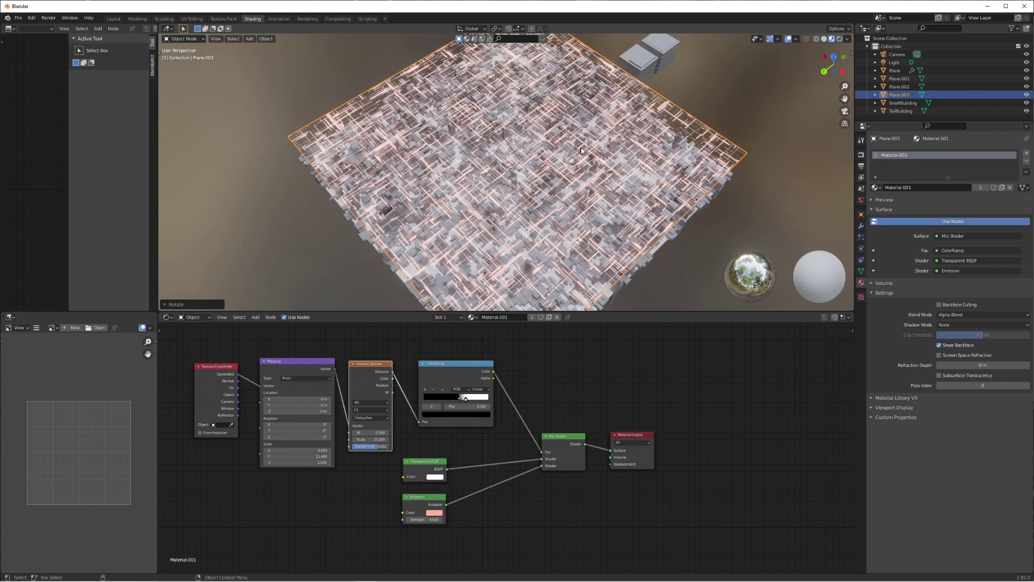
- Select both glowing line planes and lower them along Z to street level between the buildings
shift+click(596, 47)
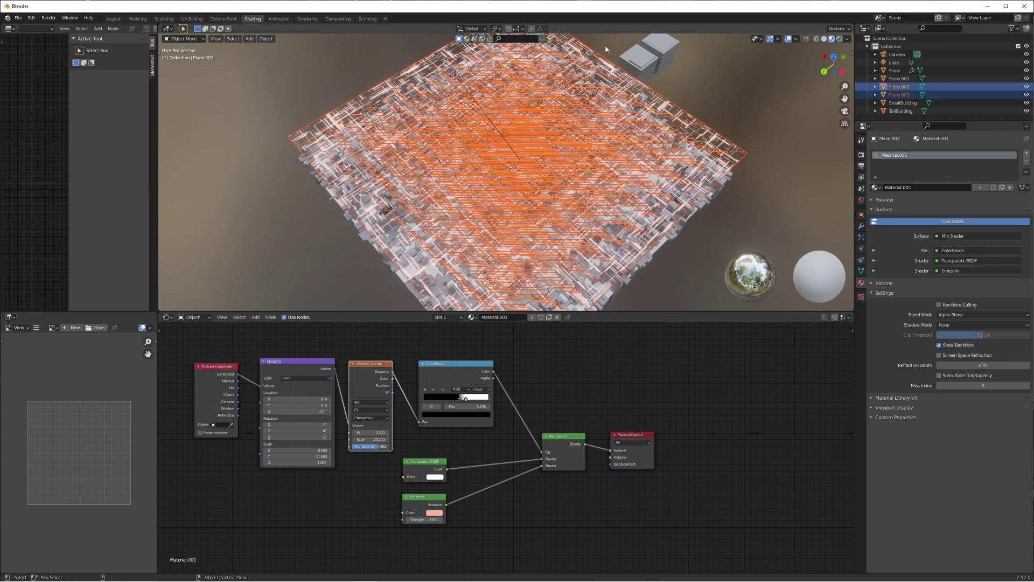
key(g)
key(z)
click(606, 75)
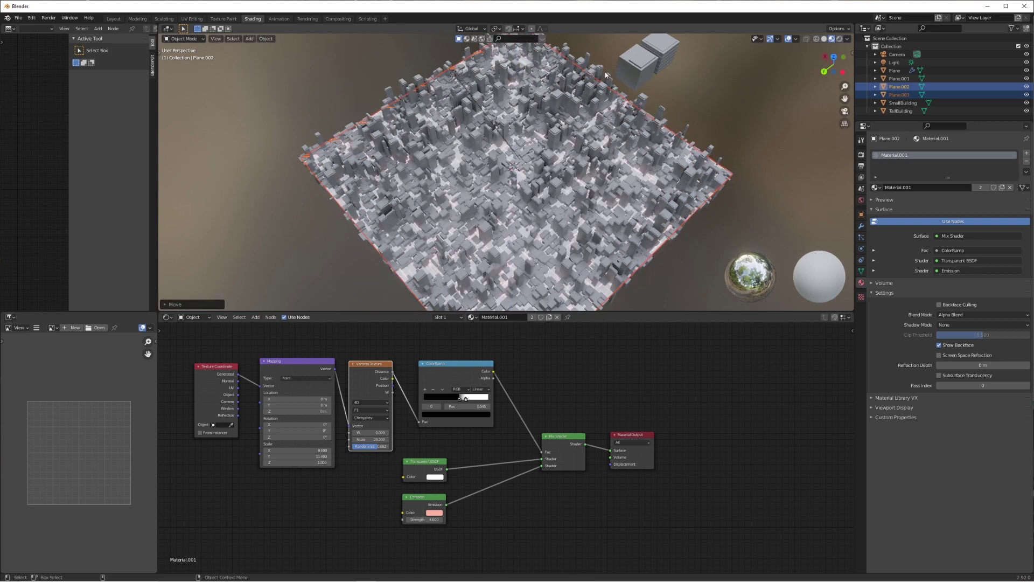
middle_drag(694, 59, 636, 122)
scroll(635, 122, up, 4)
key(g)
key(z)
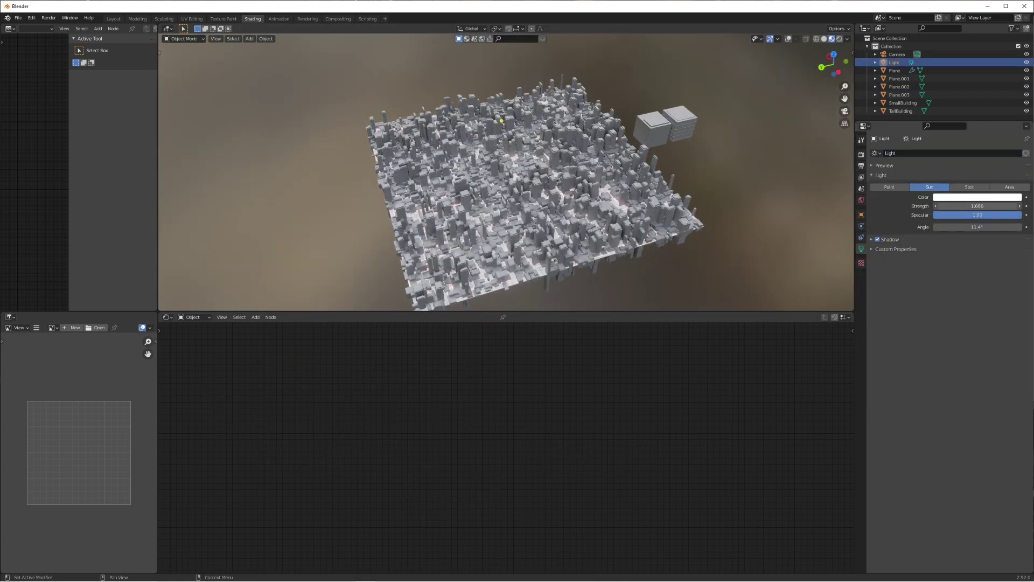
- Rename Plane.002 as Roads1 and Plane.003 as Roads2
middle_drag(582, 204, 561, 146)
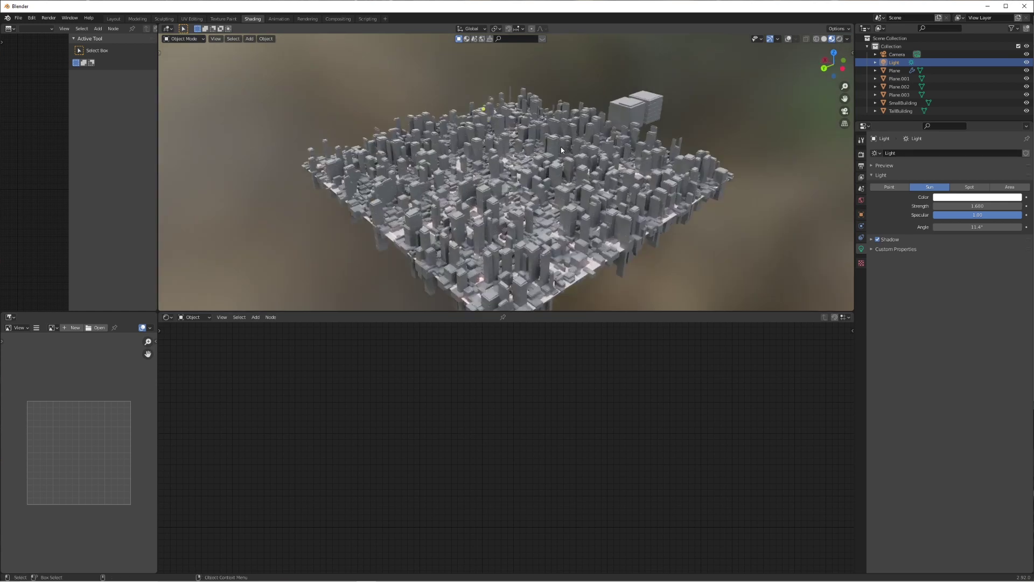
scroll(561, 146, up, 4)
click(901, 78)
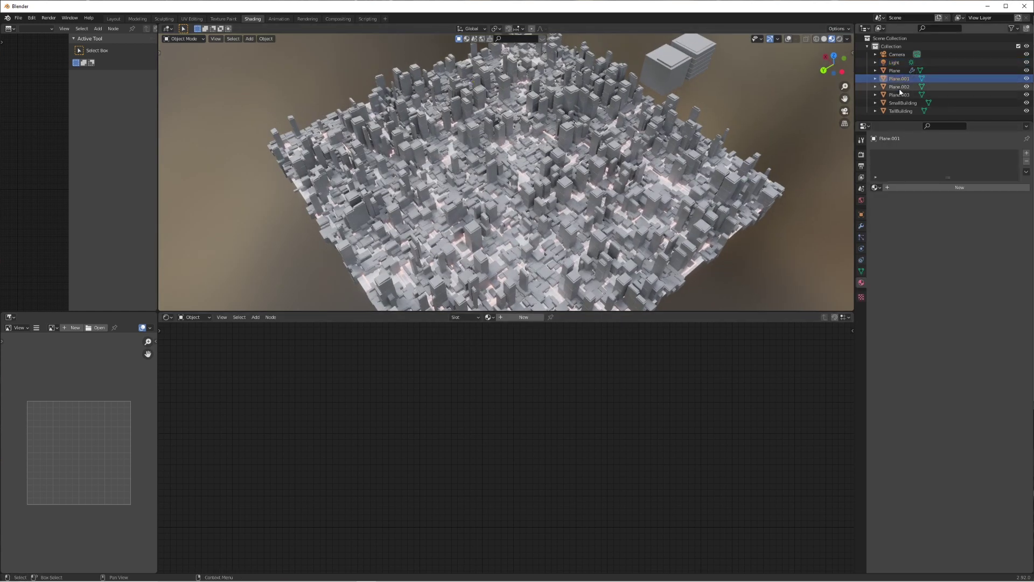
click(900, 87)
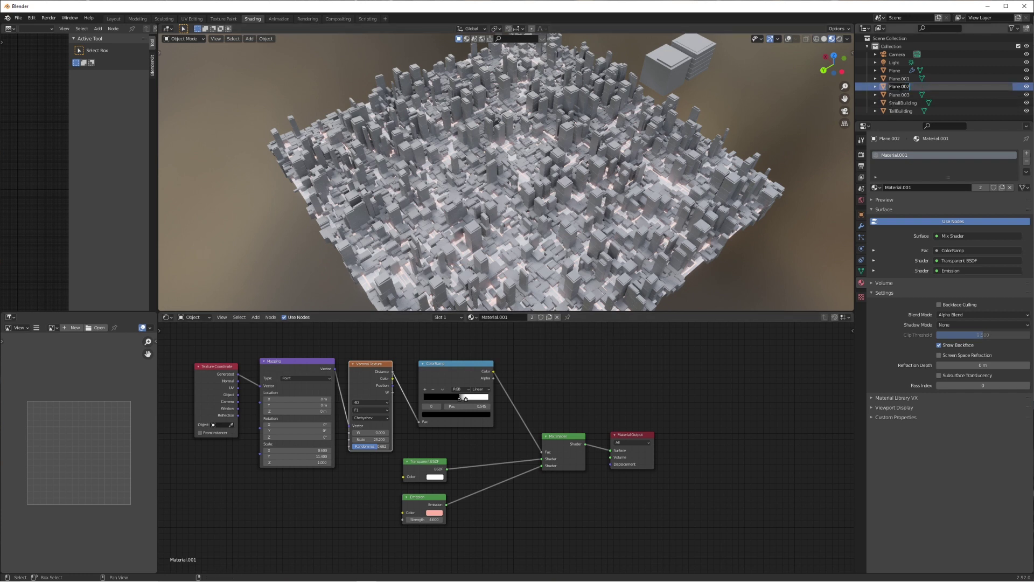
text(Roads1)
key(Return)
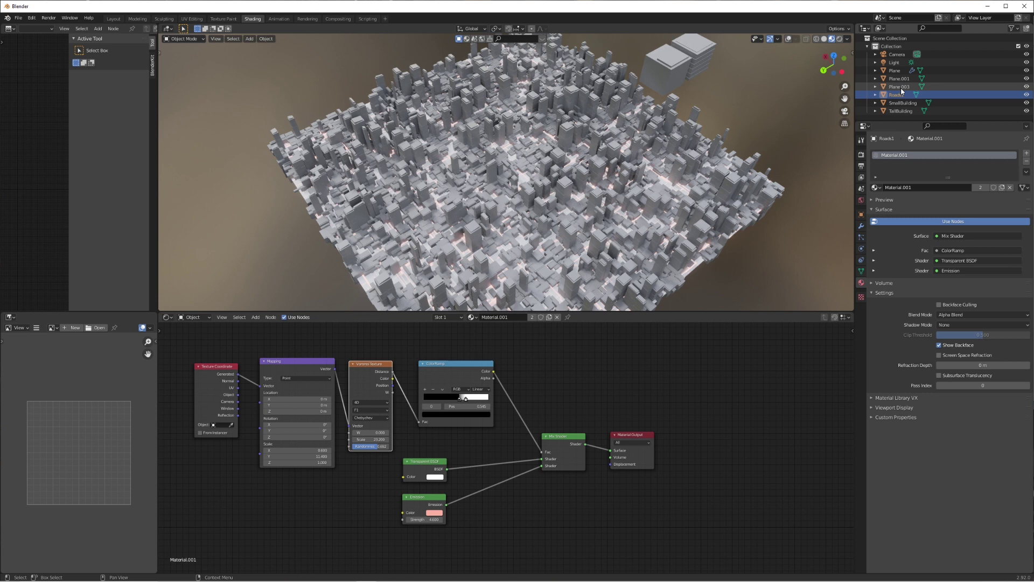
click(903, 86)
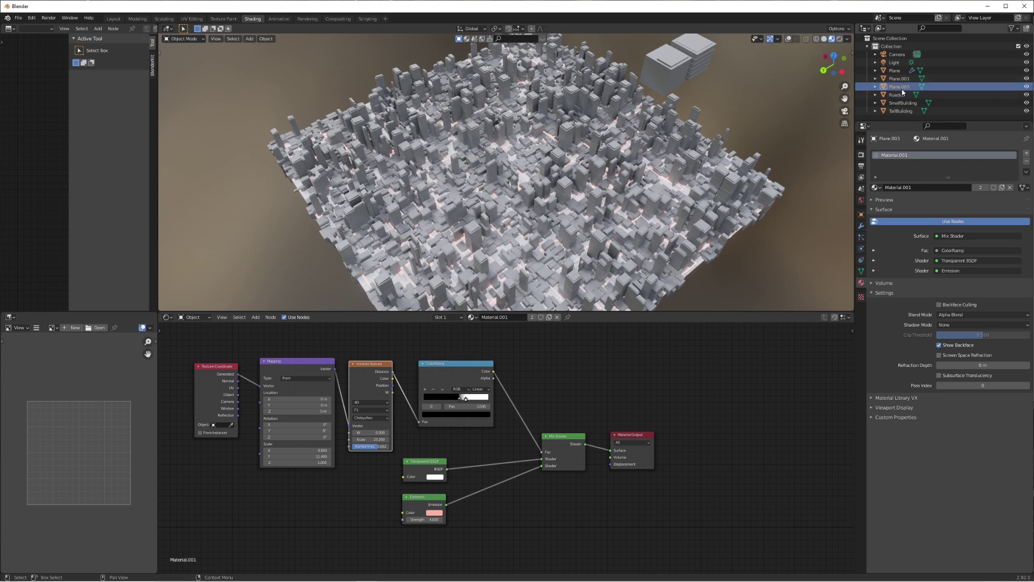
text(Roads2)
key(Return)
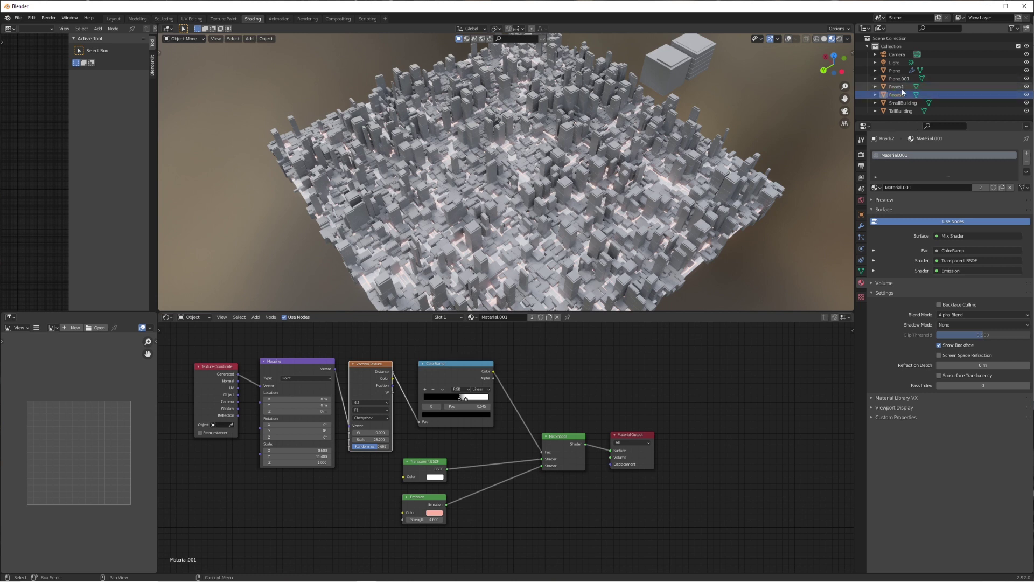
- Switch the viewport to rendered shading and strongly increase the Roads1 material's Voronoi Scale for a much finer road pattern
click(902, 89)
mouse_move(625, 215)
middle_down()
mouse_move(596, 257)
mouse_move(575, 243)
mouse_move(567, 202)
mouse_move(563, 236)
middle_up()
scroll(565, 222, down, 2)
key(z)
click(580, 156)
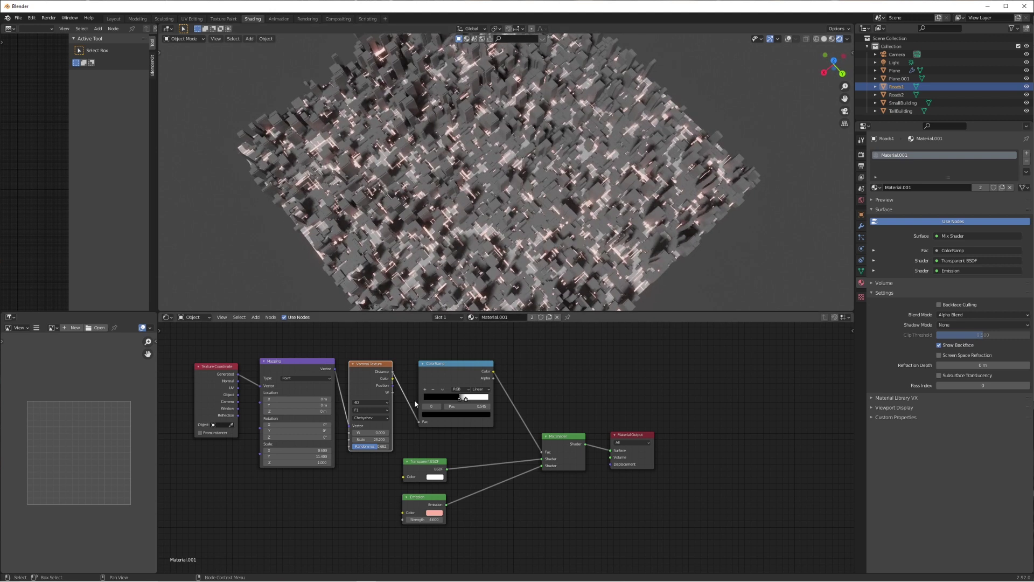
drag(370, 439, 402, 439)
middle_drag(485, 237, 494, 235)
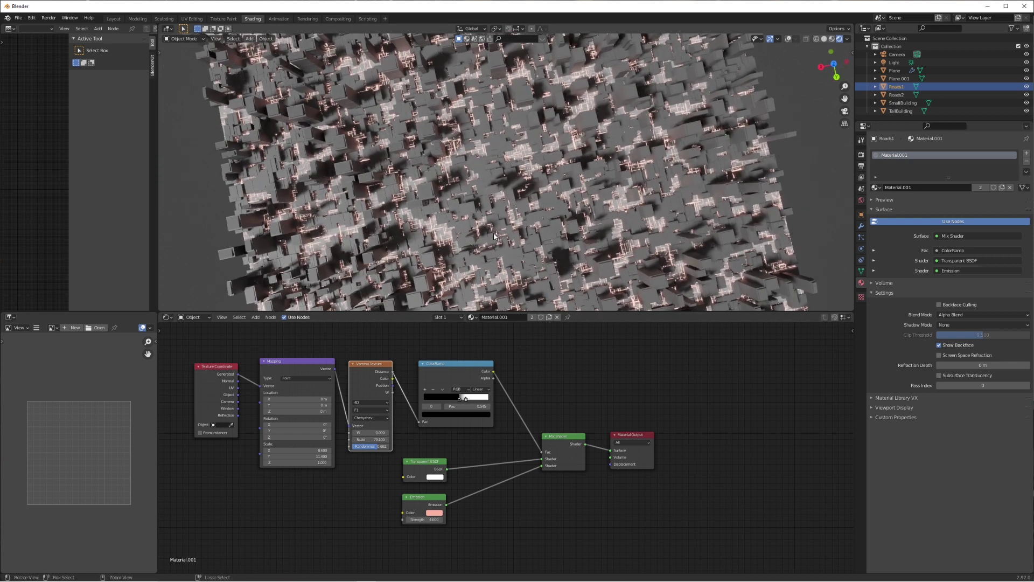
- Open the city plane's geometry nodes and raise the maximum density of the small buildings' Point Distribute node
click(546, 215)
click(168, 318)
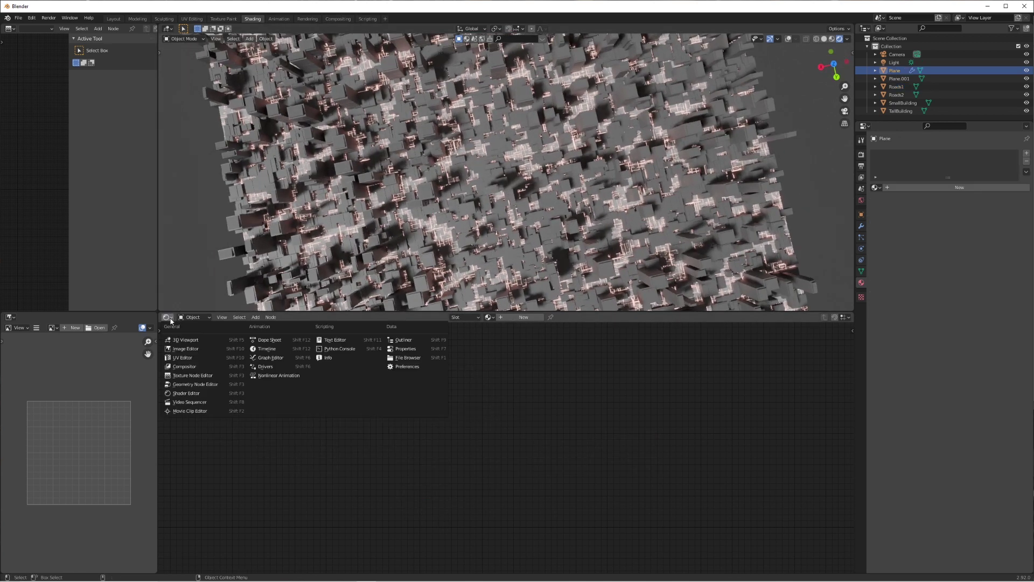
click(192, 383)
shift+scroll(519, 422, down, 9)
drag(424, 445, 528, 445)
middle_drag(629, 161, 642, 105)
scroll(642, 105, down, 3)
middle_drag(453, 204, 566, 234)
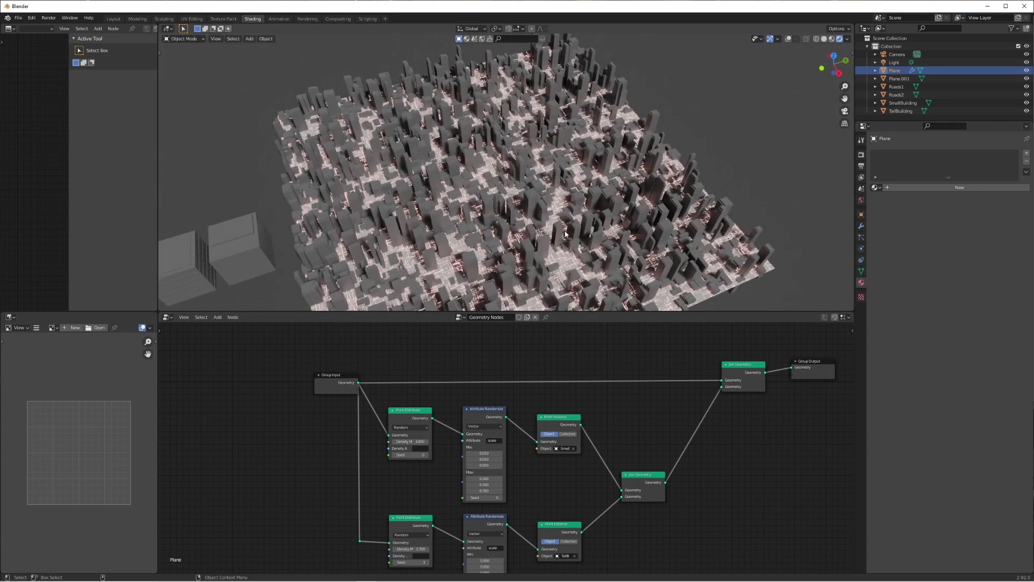
drag(417, 441, 531, 441)
scroll(453, 162, down, 2)
middle_drag(452, 161, 602, 176)
scroll(637, 172, up, 2)
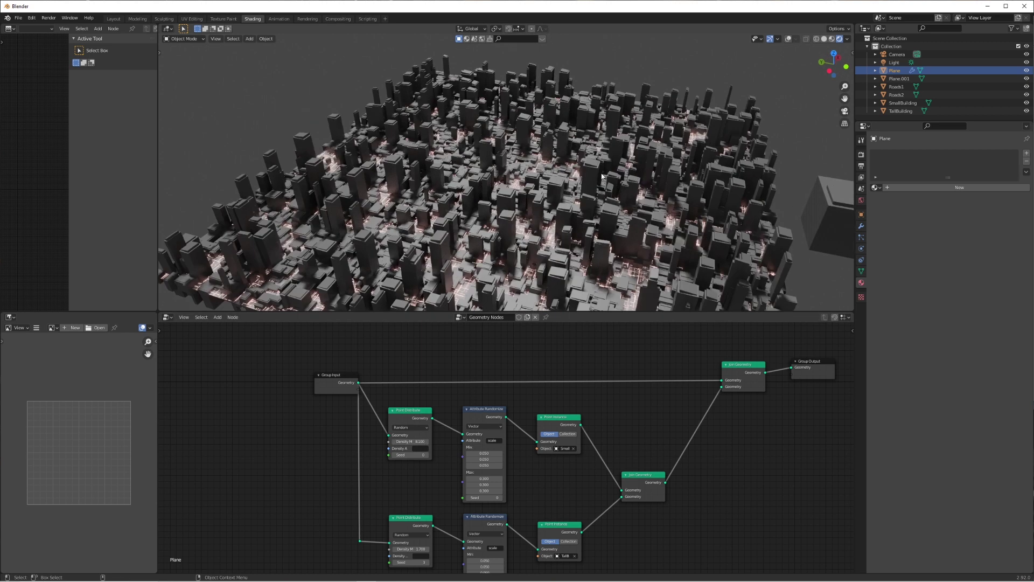
- Duplicate Roads1 and Roads2 and move the copies up about 1.06 m along Z
click(897, 86)
shift+click(897, 94)
key(shift+d)
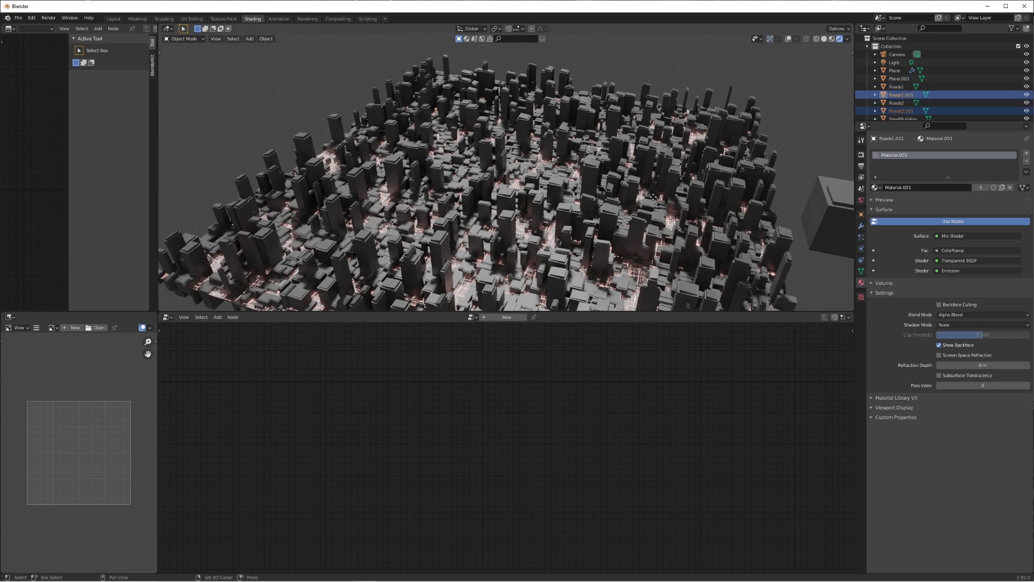
key(z)
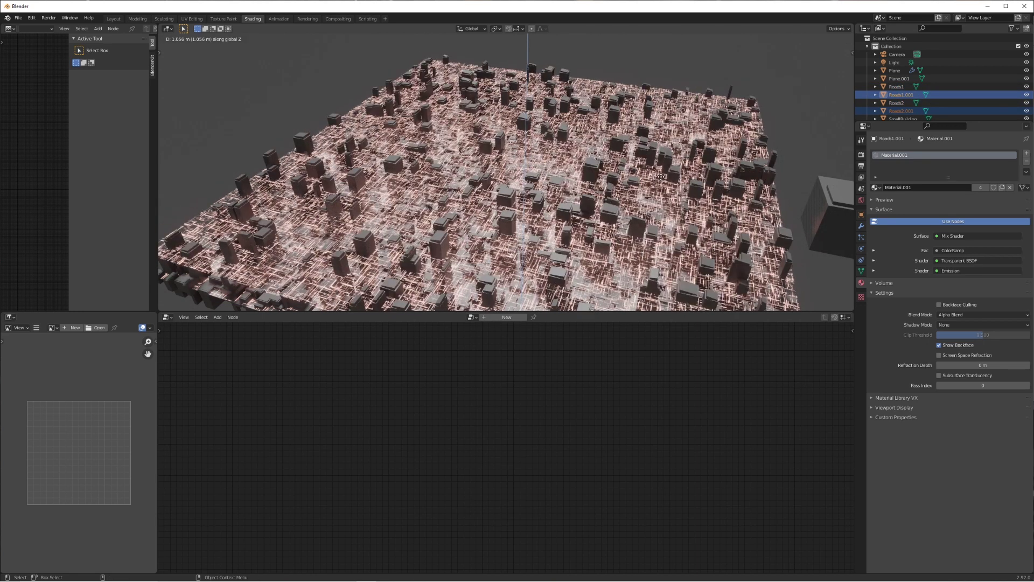
click(664, 179)
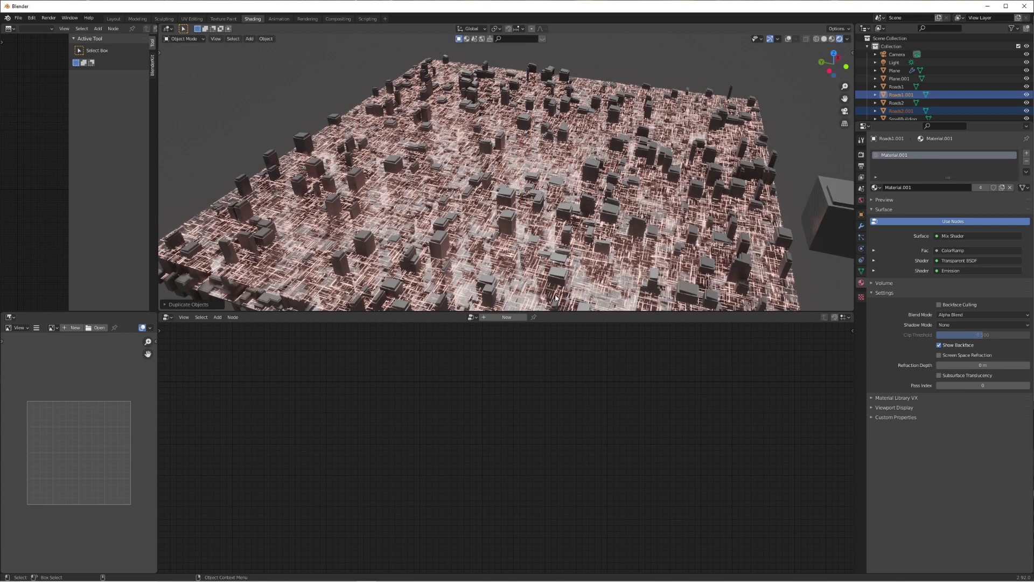
- Return to the shader nodes, lower the Voronoi Scale slightly and shift the ColorRamp's black stop to about 0.65
click(168, 316)
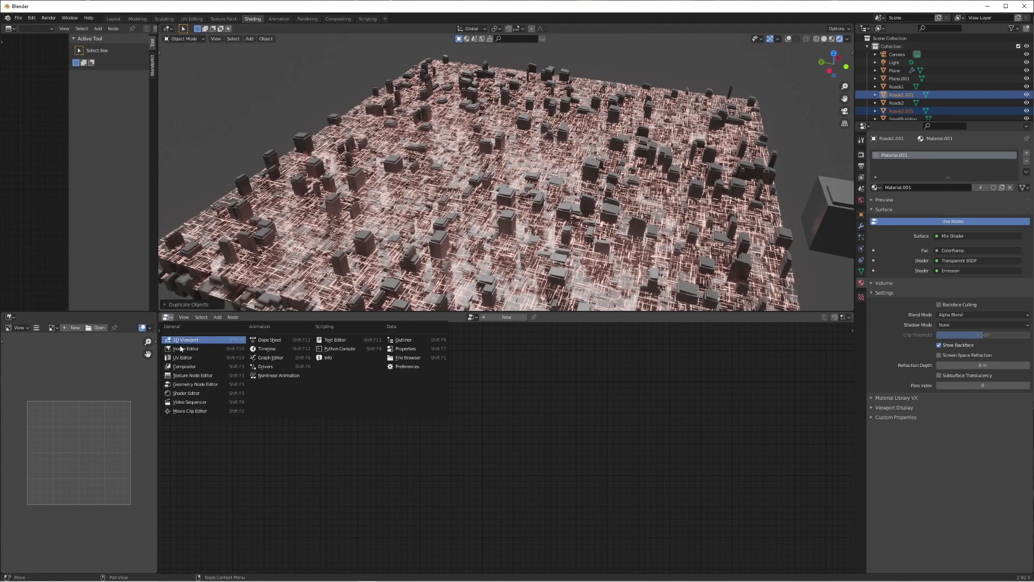
click(195, 393)
shift+scroll(512, 427, up, 6)
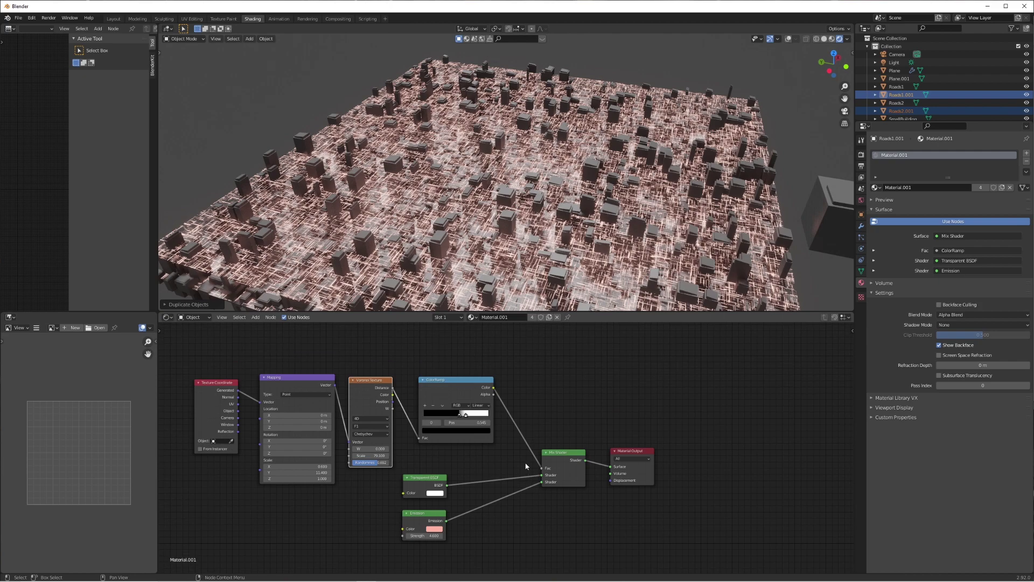
mouse_move(369, 456)
mouse_down()
mouse_move(342, 455)
mouse_move(362, 455)
mouse_up()
drag(461, 416, 467, 419)
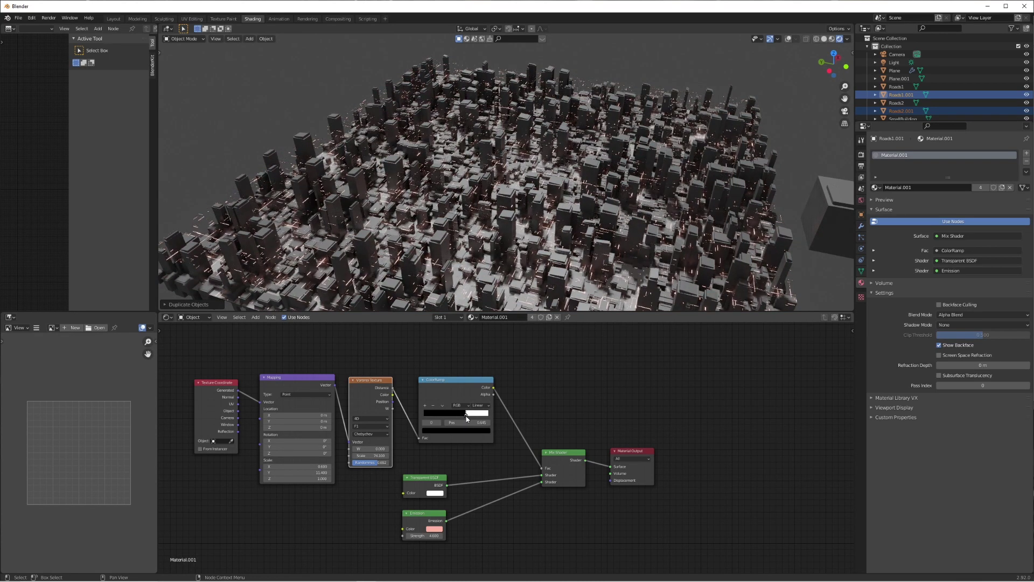
- Move the duplicated road planes slightly higher along Z
middle_drag(507, 186, 590, 175)
key(g)
key(z)
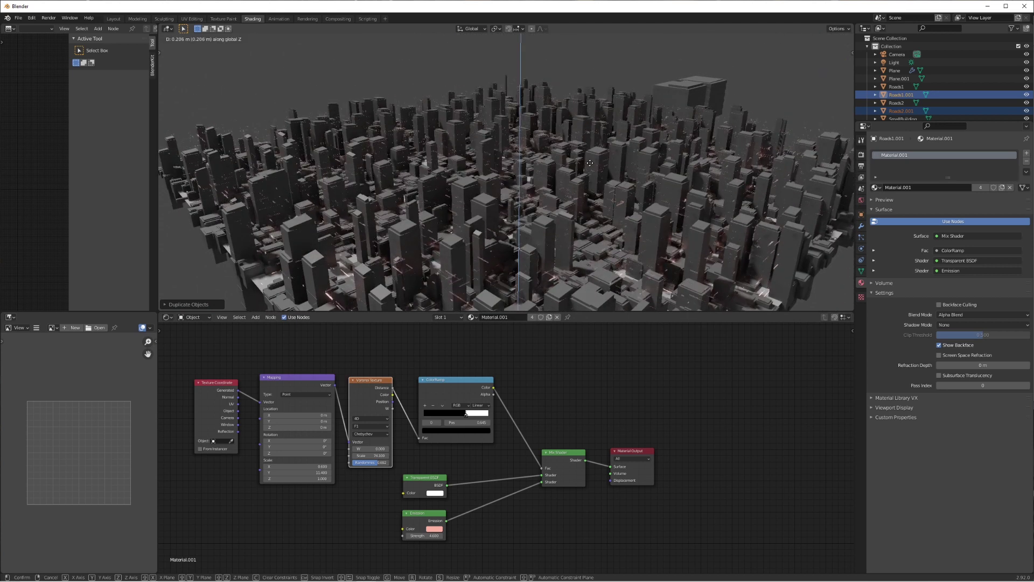
click(590, 170)
- Offset the Mapping node's Z location by about 2 m to vary the road pattern
mouse_move(297, 427)
mouse_down()
mouse_move(371, 428)
mouse_move(313, 427)
mouse_up()
scroll(570, 195, down, 2)
middle_drag(570, 195, 560, 231)
scroll(616, 202, up, 2)
scroll(577, 176, up, 3)
scroll(577, 177, down, 3)
scroll(586, 162, down, 2)
scroll(559, 209, down, 4)
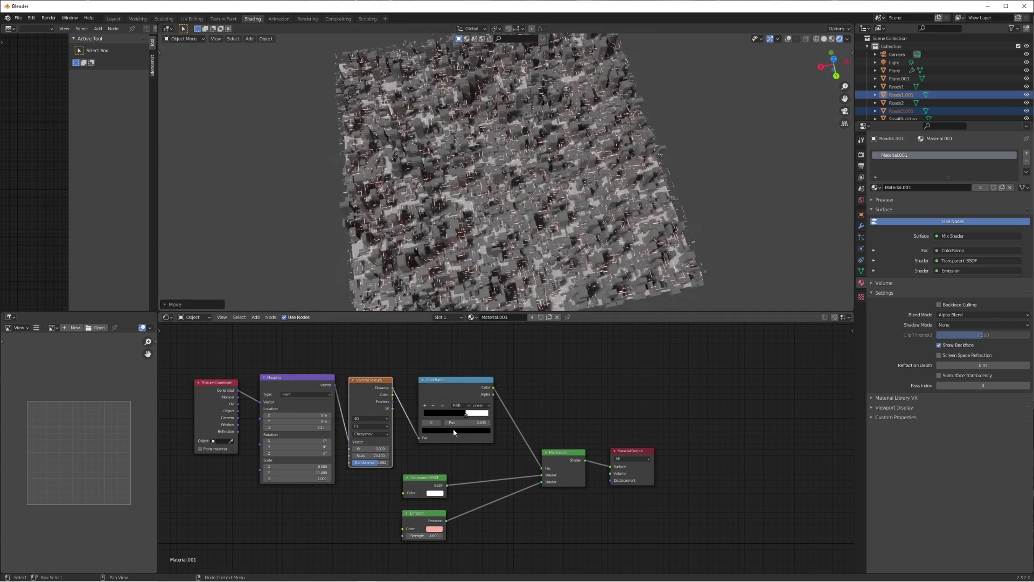
- Increase the Voronoi Scale and move the ColorRamp's white stop to about 0.85
mouse_move(368, 455)
mouse_down()
mouse_move(405, 455)
mouse_move(385, 456)
mouse_up()
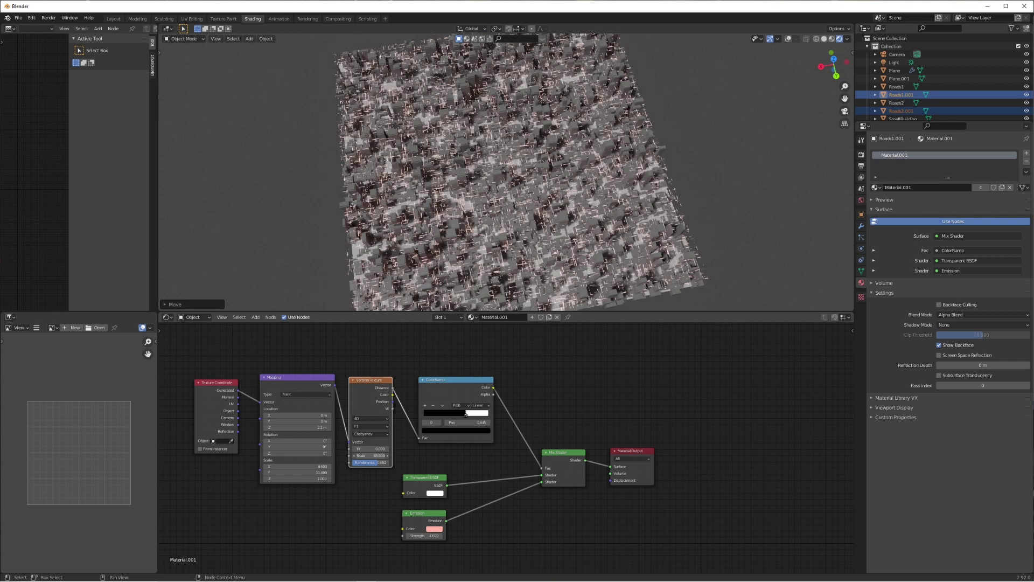
drag(467, 417, 480, 421)
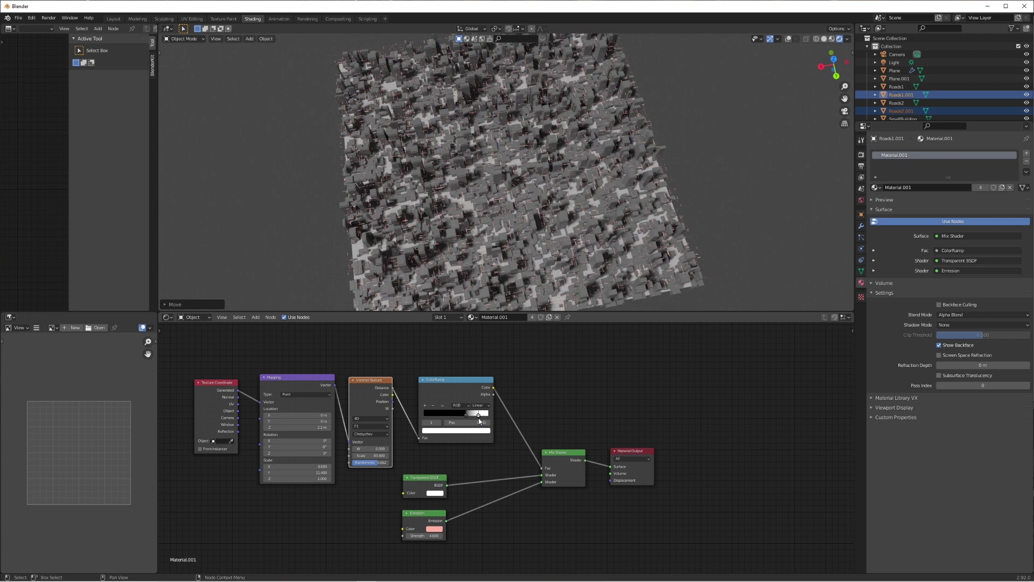
- Assign the existing City material to the Plane.001 ground plane
click(899, 80)
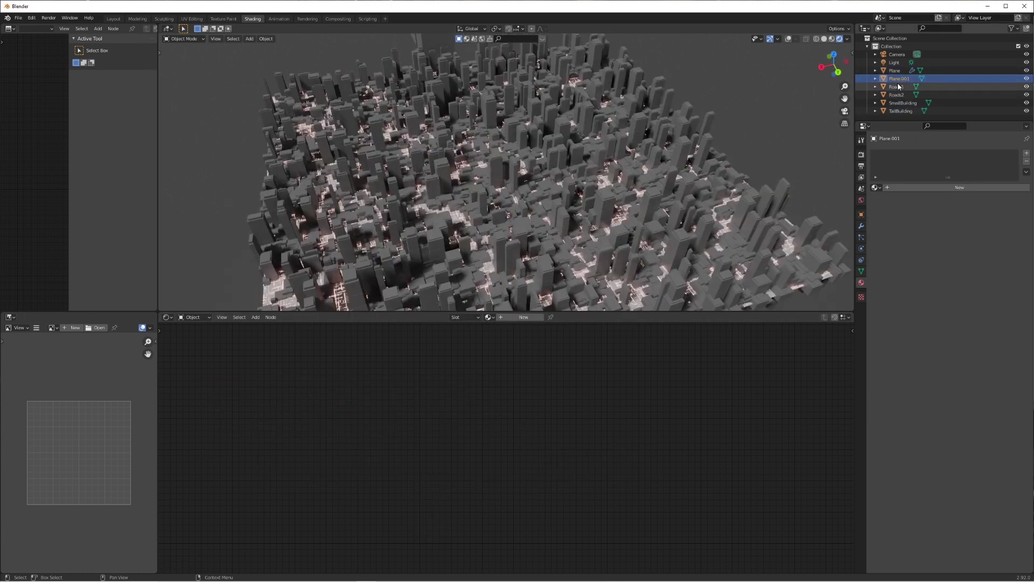
click(897, 87)
click(899, 78)
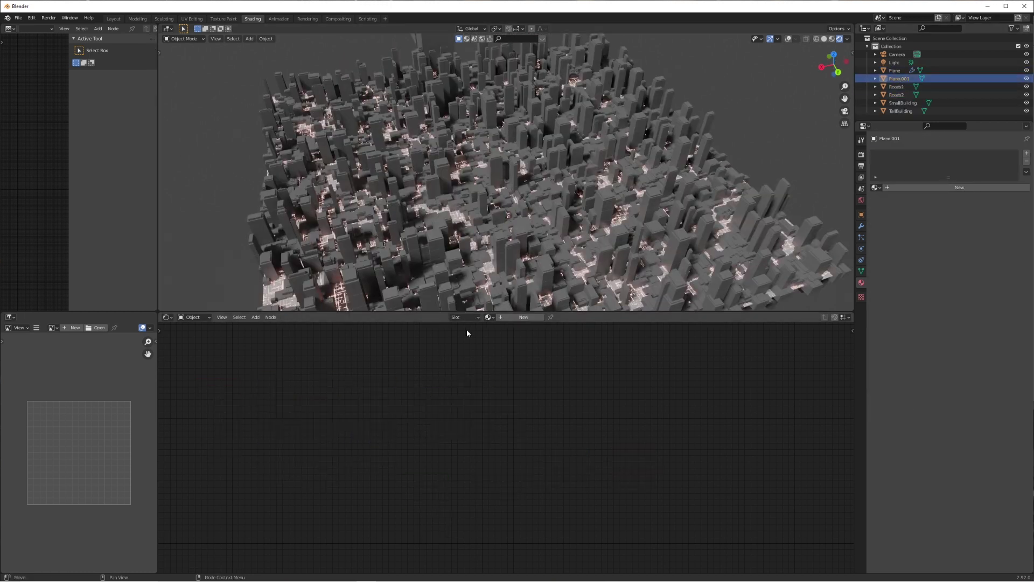
click(504, 329)
- Switch the 3D view from rendered shading to Material Preview
mouse_move(570, 159)
middle_down()
mouse_move(543, 201)
mouse_move(573, 174)
mouse_move(610, 164)
mouse_move(558, 250)
mouse_move(623, 211)
mouse_move(622, 188)
mouse_move(590, 201)
mouse_move(634, 180)
middle_up()
scroll(543, 201, down, 1)
scroll(543, 201, down, 3)
scroll(573, 174, up, 4)
key(z)
click(601, 231)
- Add an Array modifier to the TallBuilding object
scroll(614, 187, down, 6)
scroll(643, 183, up, 4)
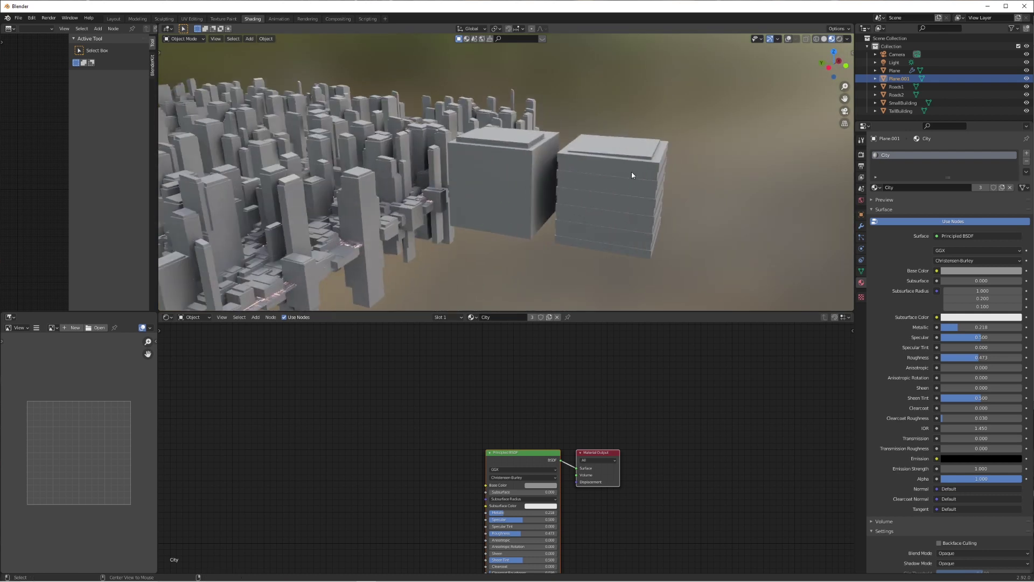
alt+middle_click(568, 160)
middle_drag(544, 179, 571, 159)
scroll(571, 158, down, 2)
middle_drag(493, 257, 531, 204)
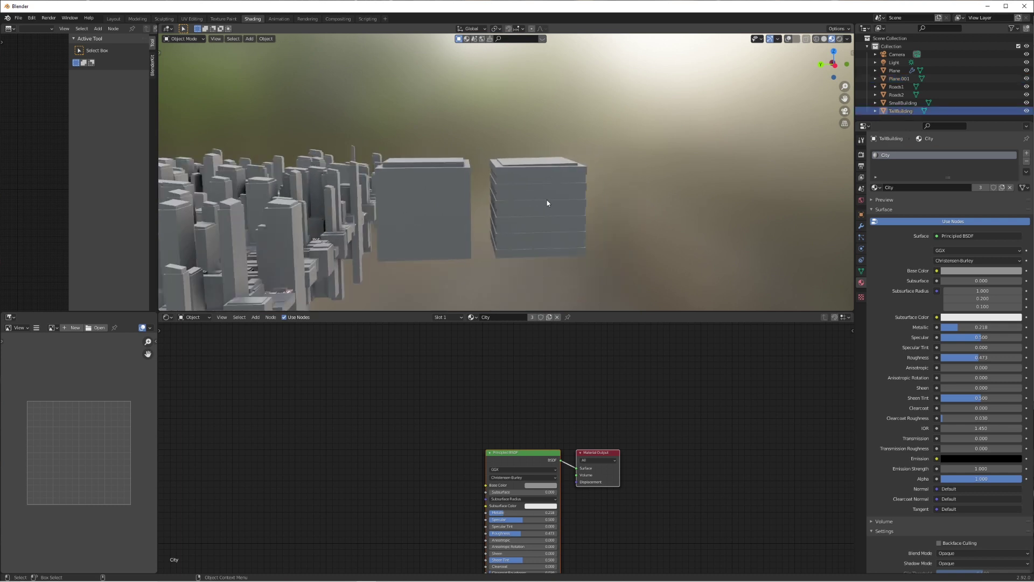
click(861, 225)
click(897, 154)
click(898, 183)
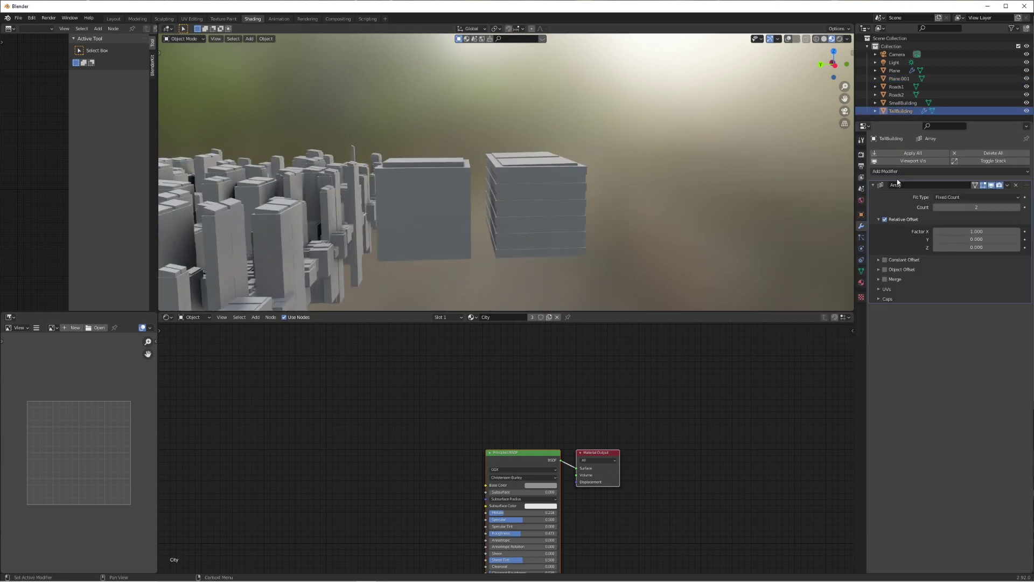
- Set the array's relative offset factors to X 0 and Z 1 so the copies stack vertically
middle_drag(563, 142, 487, 183)
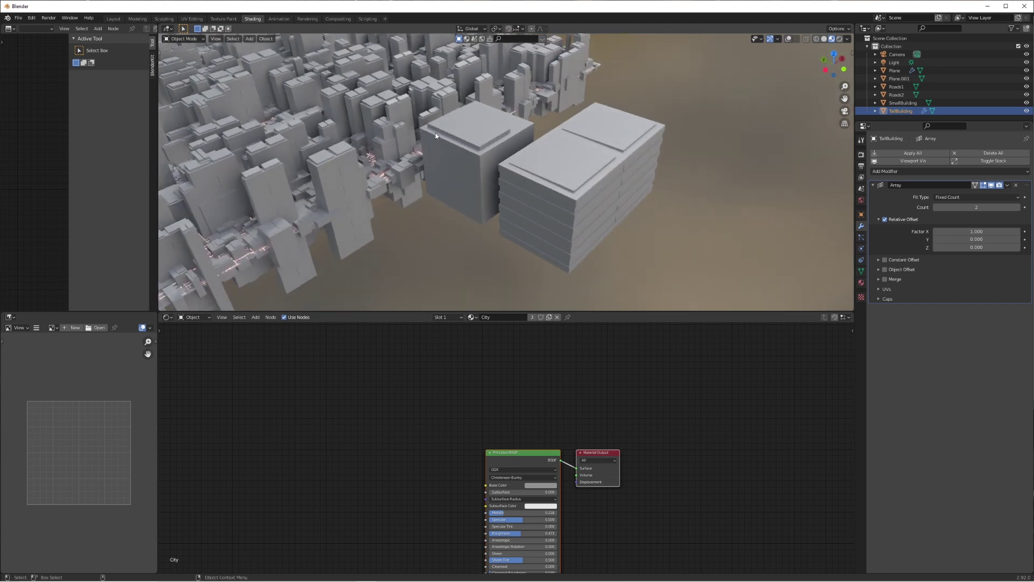
alt+middle_click(345, 79)
scroll(471, 137, down, 4)
scroll(557, 167, up, 2)
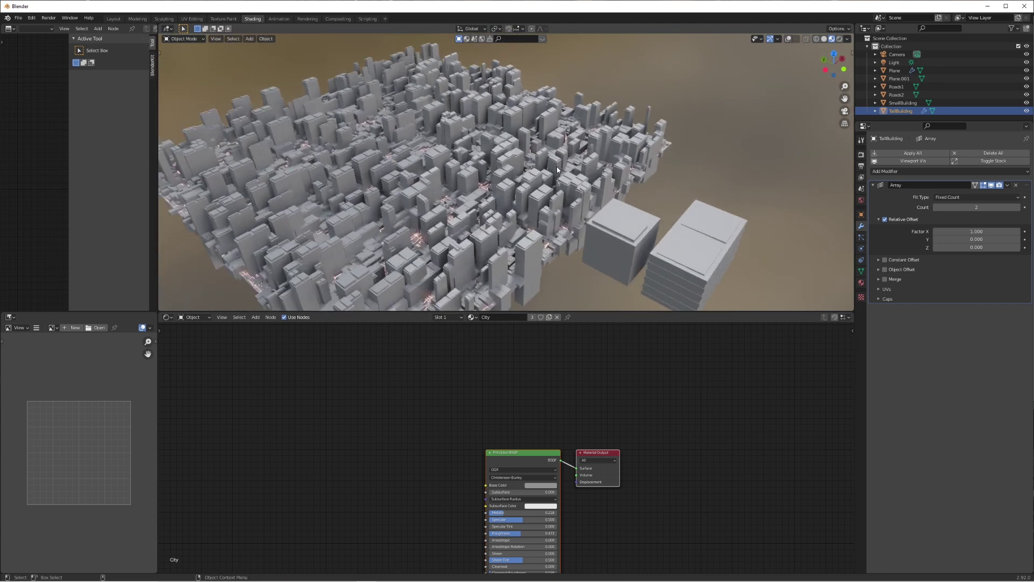
middle_drag(733, 217, 765, 226)
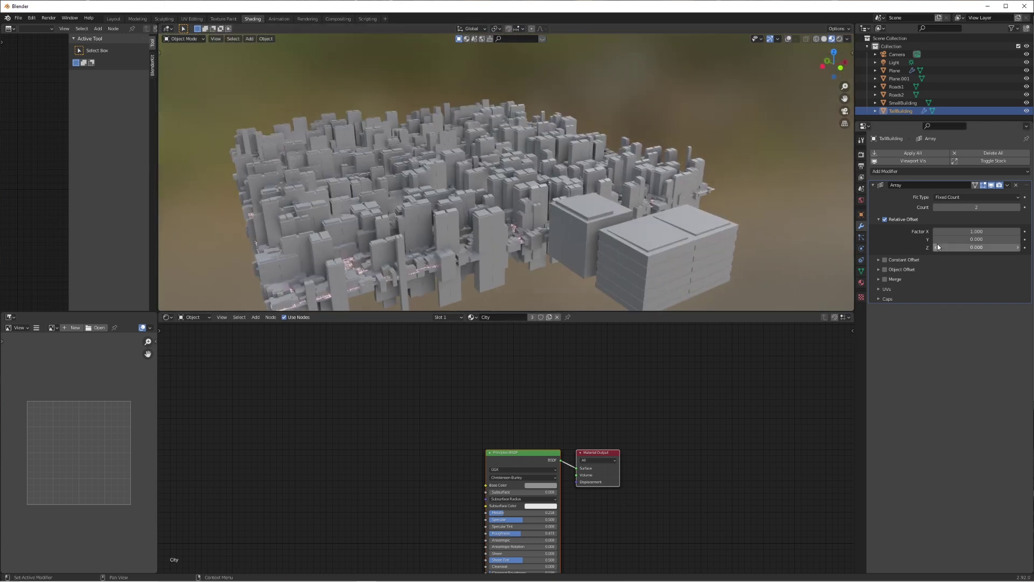
key(Return)
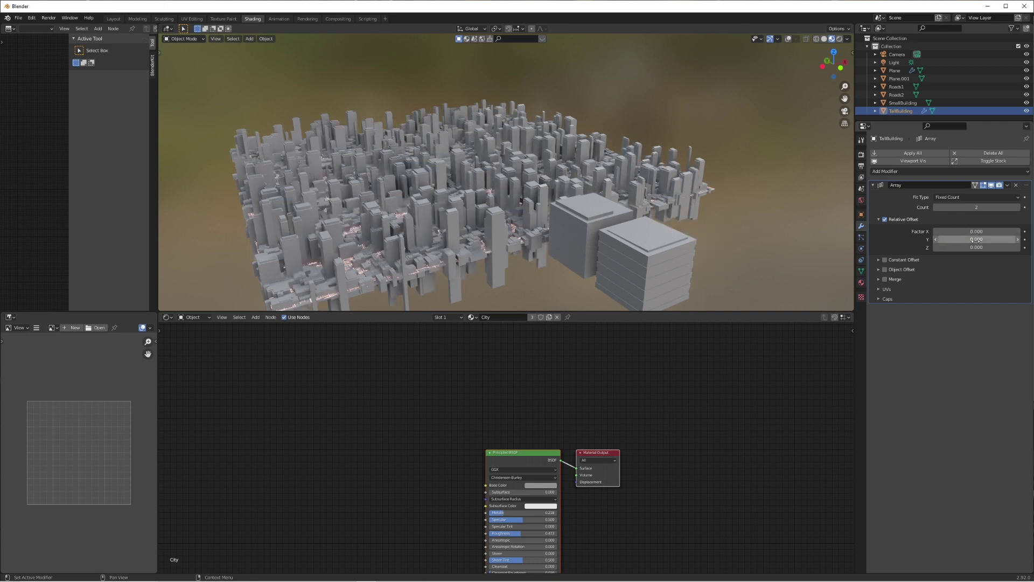
key(Return)
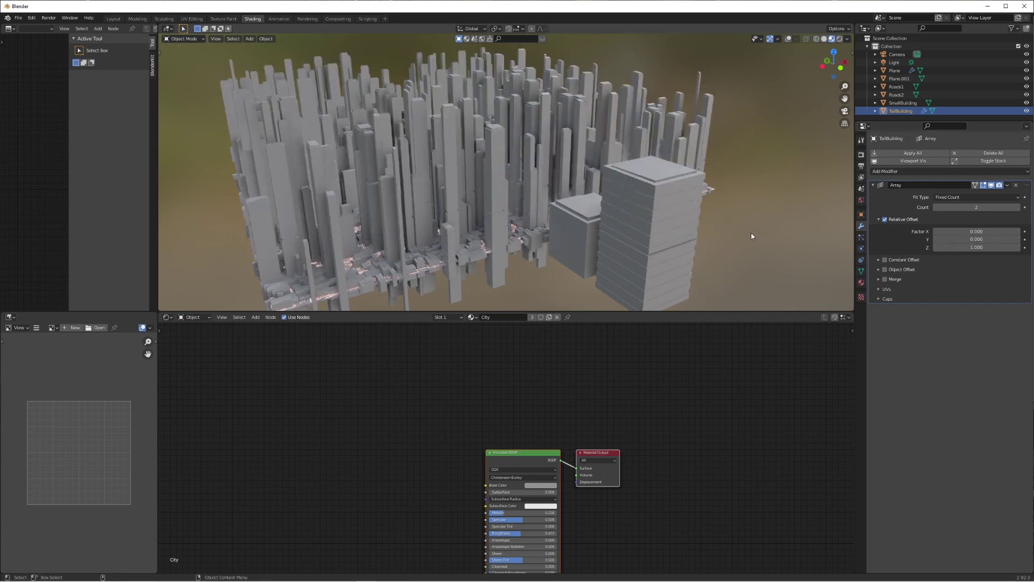
- Select the city plane and show its full node tree in the Geometry Node Editor
middle_drag(635, 215, 546, 189)
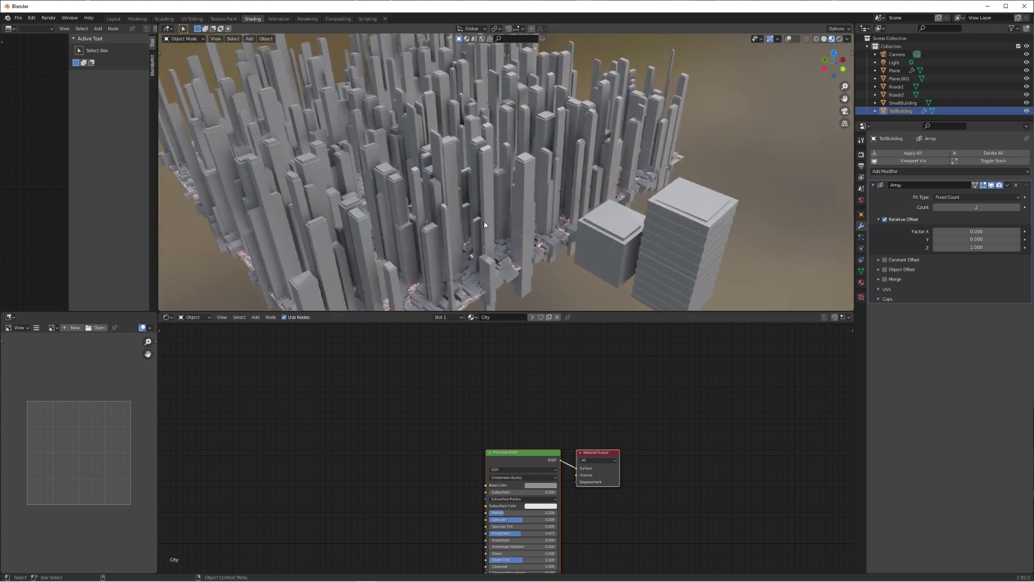
click(486, 228)
click(165, 317)
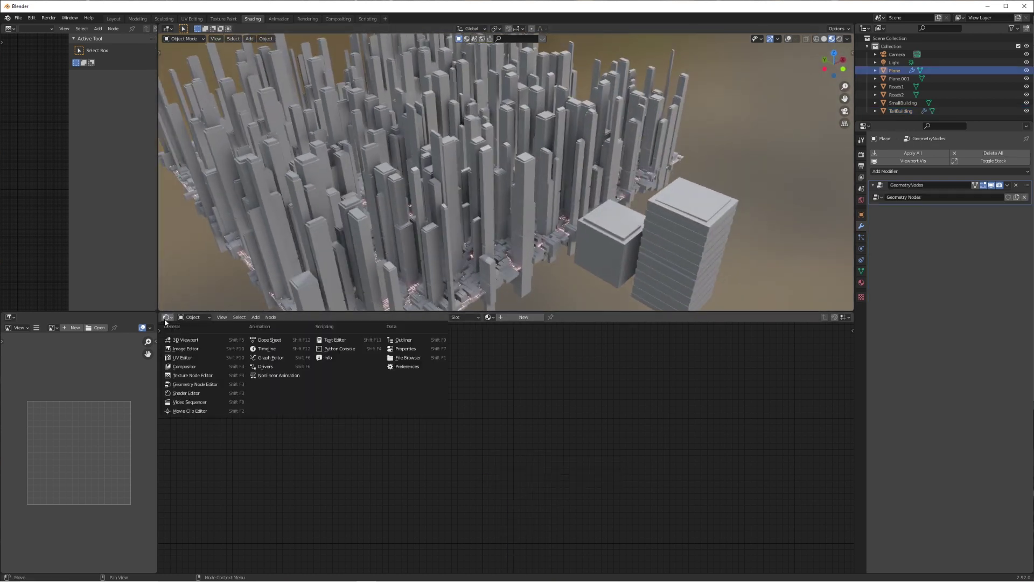
click(194, 384)
key(Home)
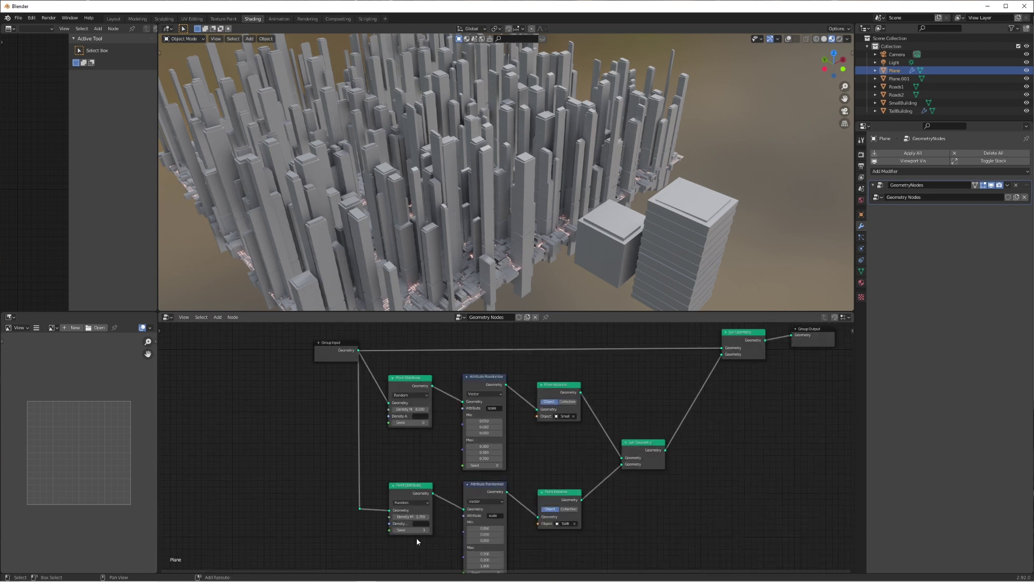
- Lower the maximum Z scale in the tall buildings' Attribute Randomize node to 0.4
drag(485, 550, 441, 550)
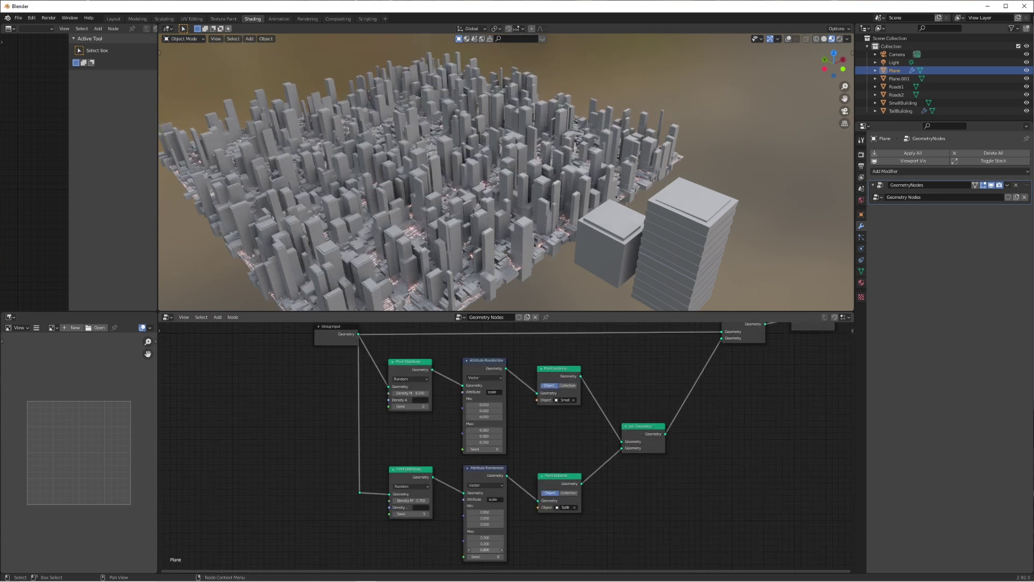
scroll(480, 195, up, 6)
middle_drag(481, 195, 569, 167)
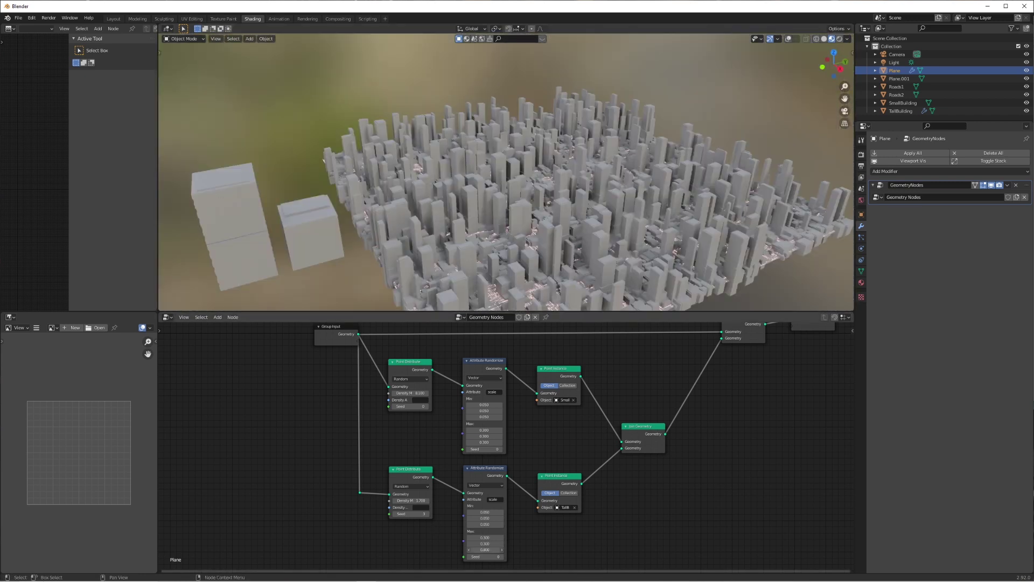
drag(485, 550, 474, 550)
middle_drag(497, 209, 514, 182)
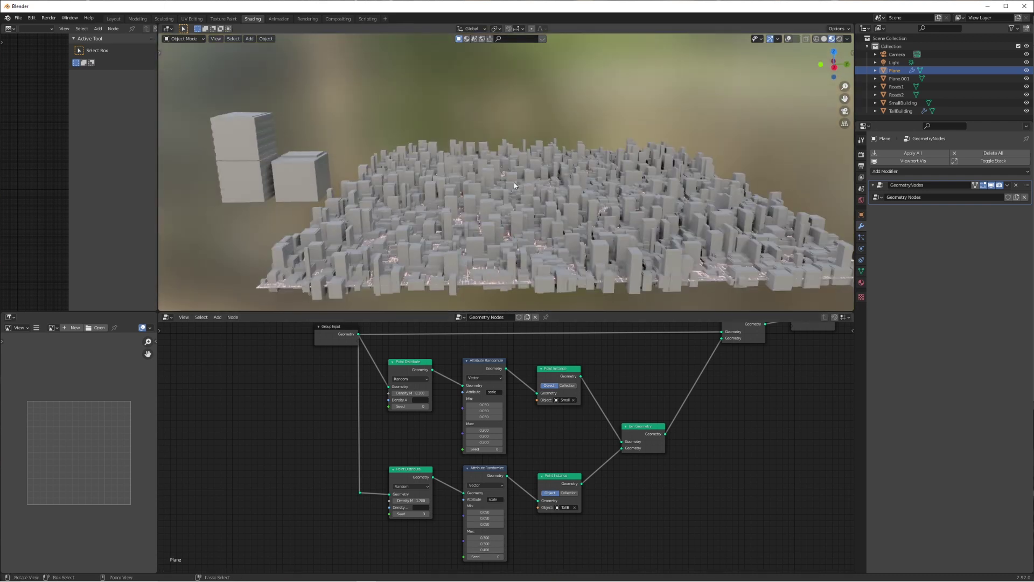
- Duplicate the tall-building node branch below the original and merge both branches through a Join Geometry node
scroll(607, 408, down, 3)
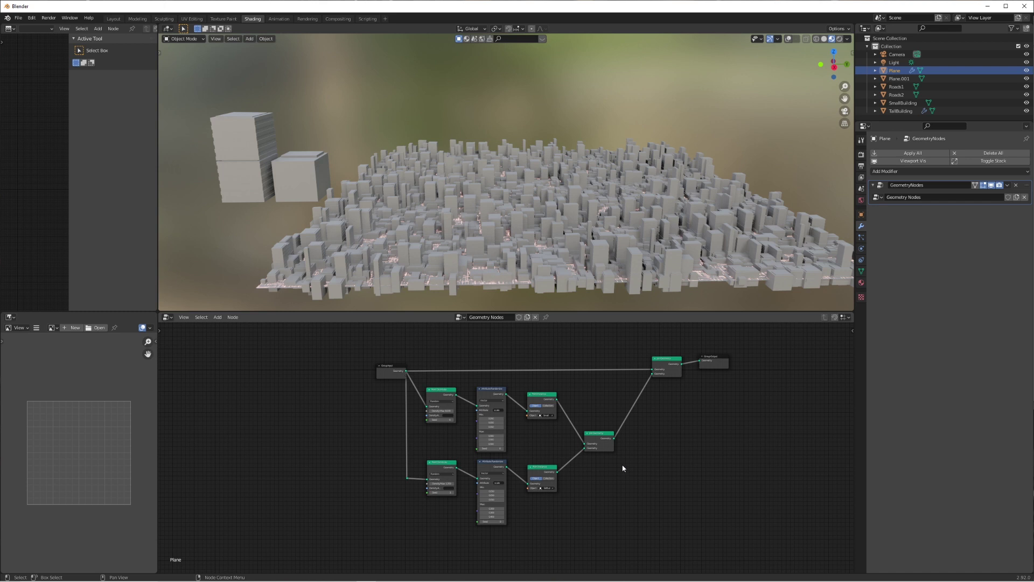
drag(582, 469, 521, 496)
key(shift+d)
click(567, 535)
middle_drag(521, 514, 522, 466)
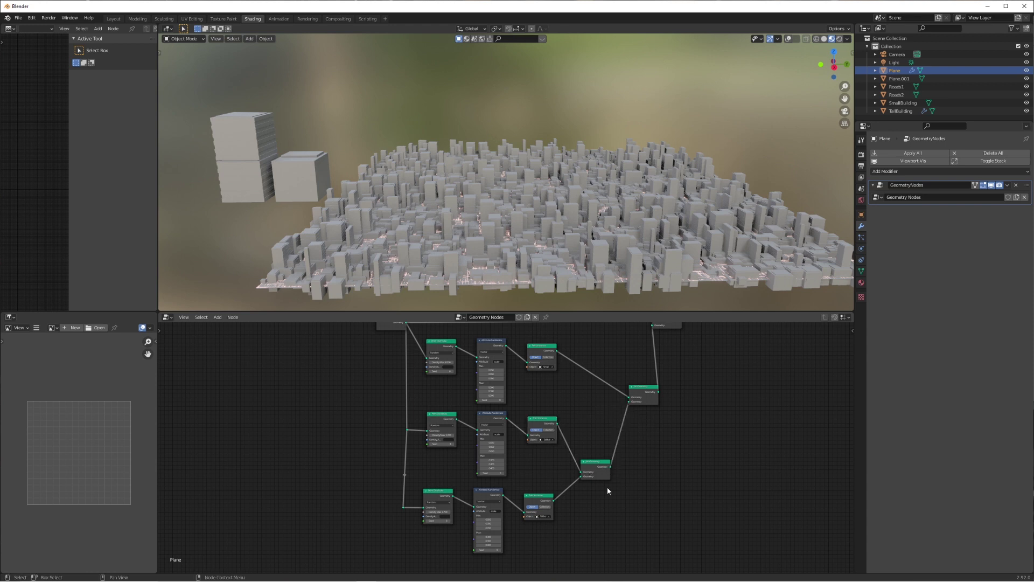
- Give the duplicated branch a point density of 0.3, seed 8 and a maximum Z scale of 1.6
scroll(593, 512, up, 2)
click(252, 171)
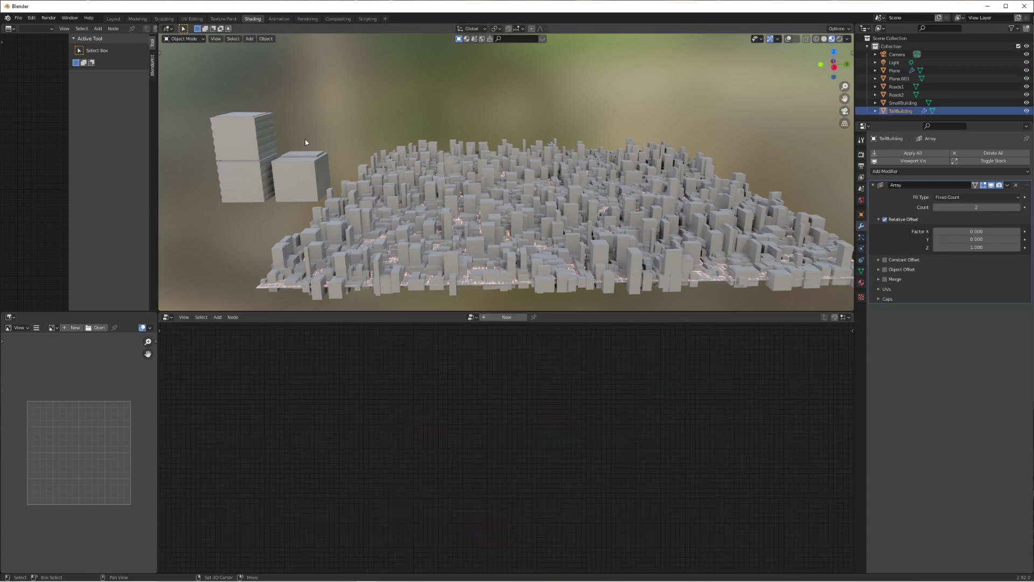
click(467, 215)
scroll(625, 505, up, 3)
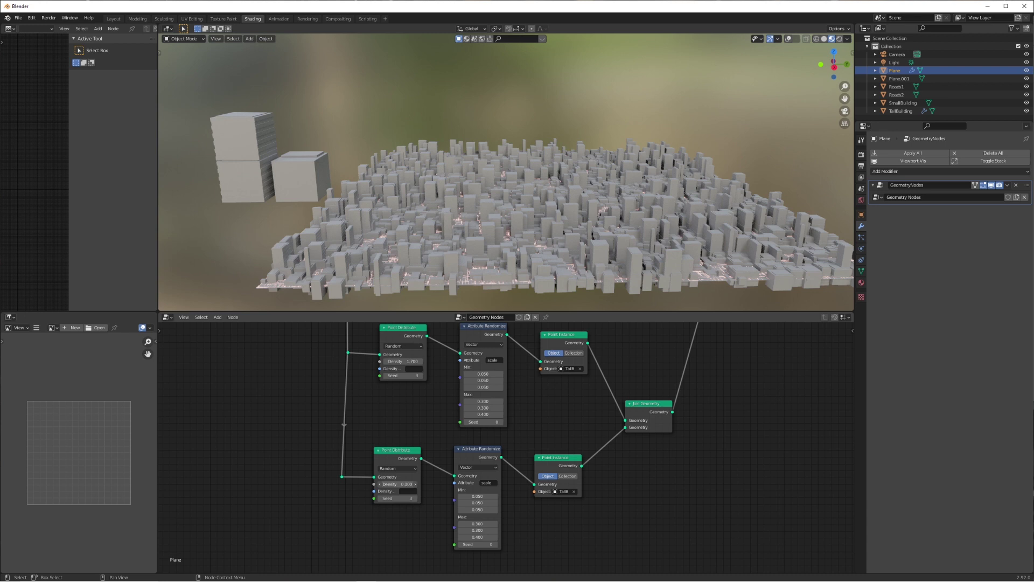
drag(408, 497, 426, 497)
drag(478, 537, 512, 537)
- Raise the original tall-building branch's maximum Z scale to 0.5
middle_drag(598, 208, 519, 134)
scroll(519, 135, up, 3)
mouse_move(484, 414)
mouse_down()
mouse_move(499, 414)
mouse_move(489, 414)
mouse_up()
scroll(504, 142, down, 3)
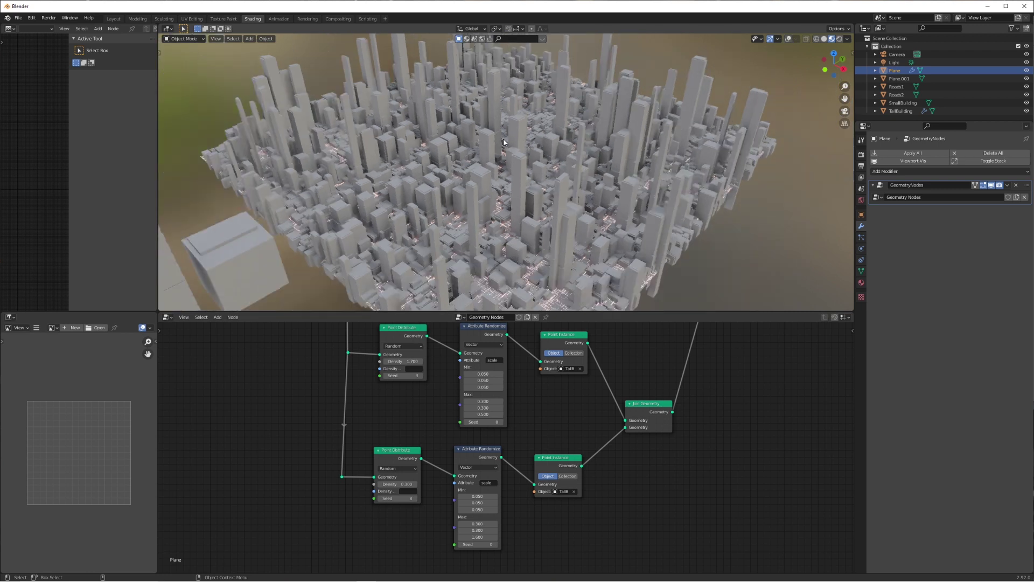
- Scale the Plane.001 ground plane by a factor of 2, and reselect the city plane
scroll(500, 147, up, 2)
middle_drag(500, 146, 526, 140)
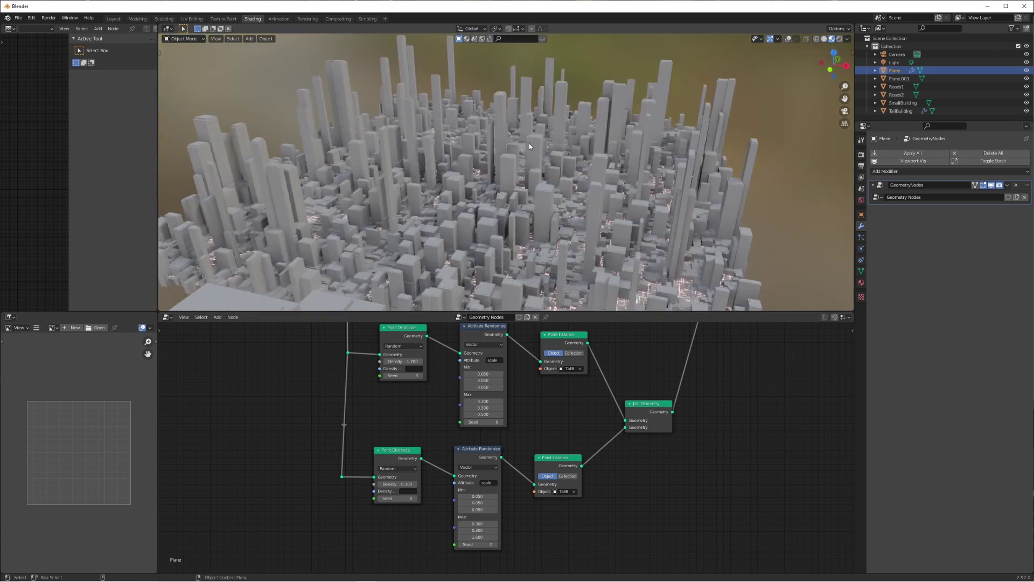
scroll(546, 163, down, 1)
scroll(513, 163, up, 1)
scroll(513, 163, down, 1)
click(909, 78)
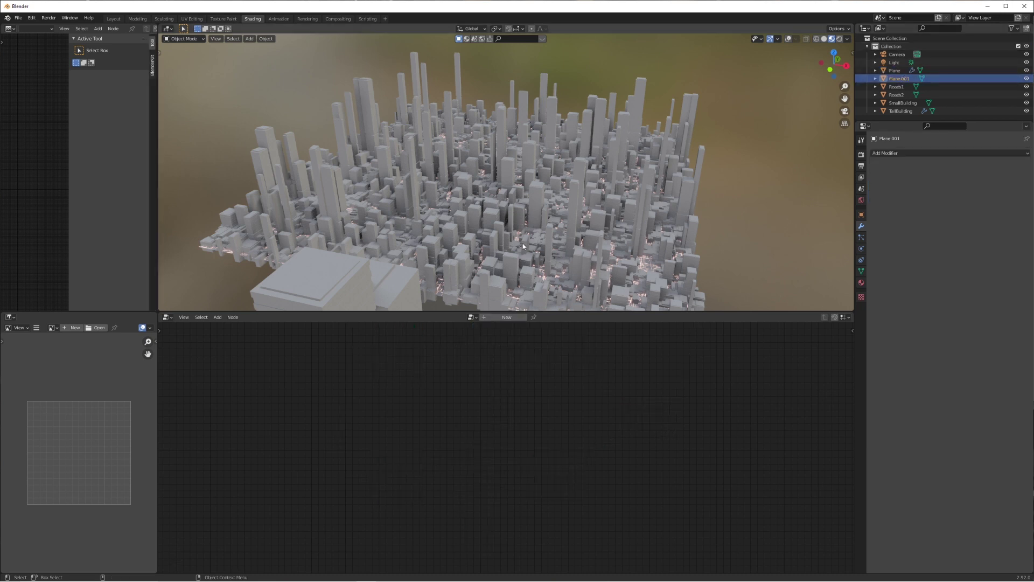
text(s2)
key(Return)
middle_drag(552, 185, 341, 195)
click(499, 174)
- Set the Z relative offset of the TallBuilding's Array modifier to 9
alt+middle_click(486, 166)
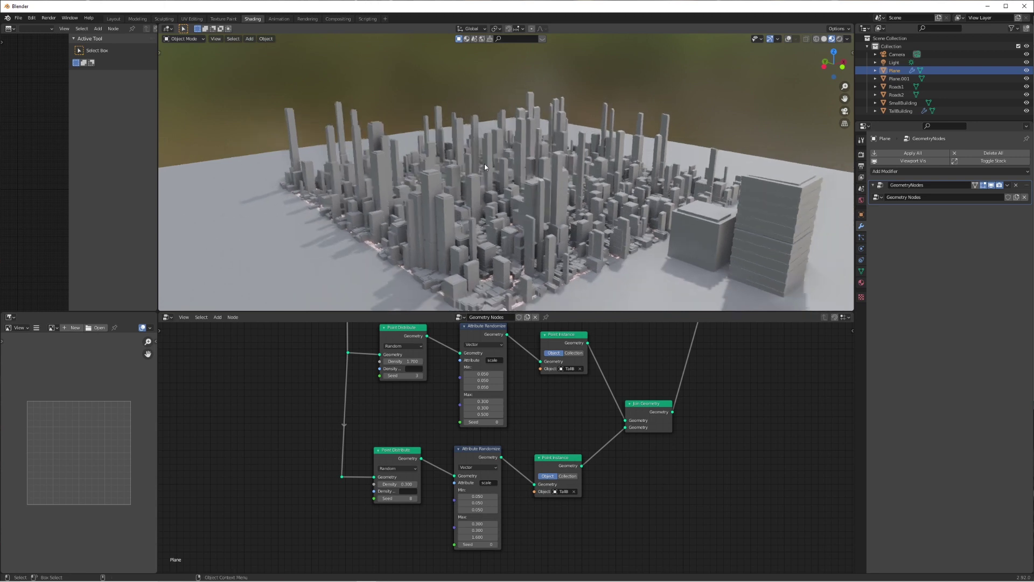
scroll(498, 166, up, 5)
mouse_move(512, 167)
middle_down()
mouse_move(533, 150)
mouse_move(503, 181)
middle_up()
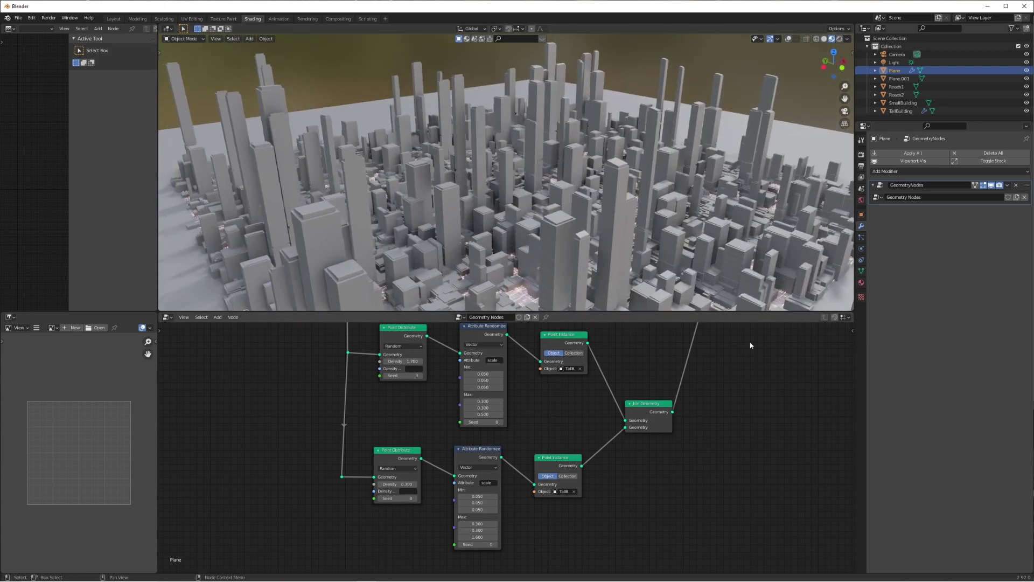
scroll(680, 252, down, 3)
click(827, 259)
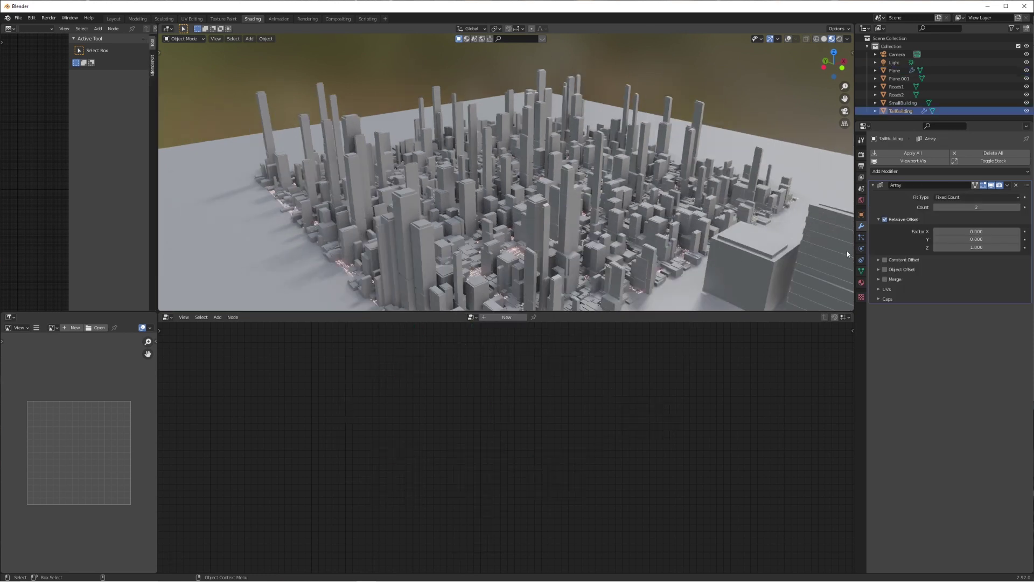
click(979, 248)
text(9)
key(Return)
- Enlarge the 3D view over the node editor and view the city from another angle
middle_drag(708, 212, 501, 329)
drag(510, 311, 515, 378)
middle_drag(517, 242, 557, 241)
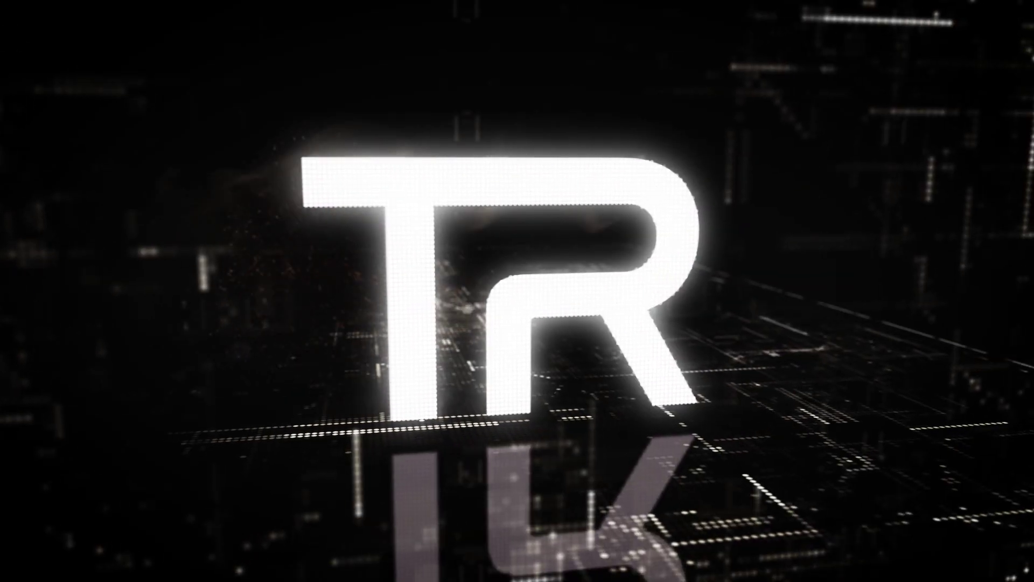